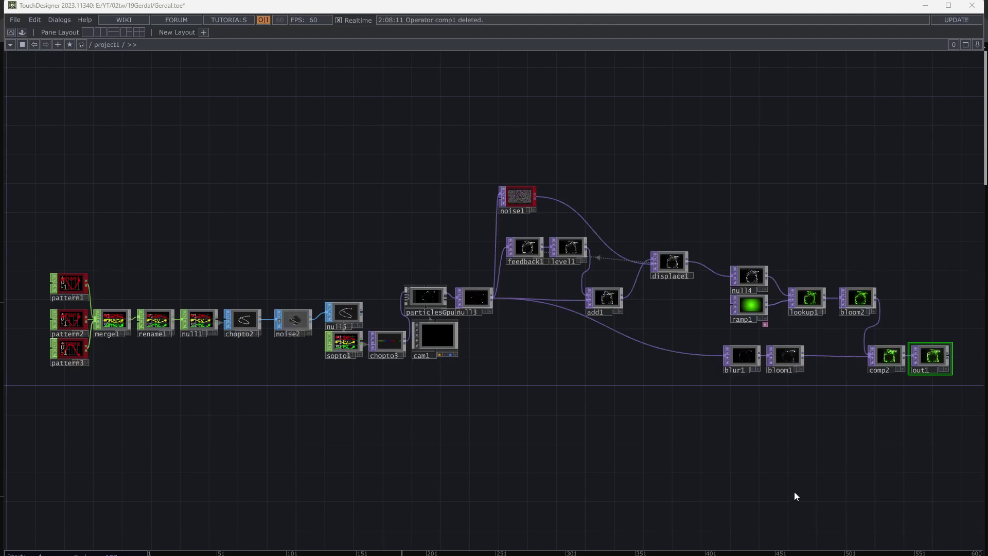
Step: Show the out1 operator's output as the network background
left_click(939, 370)
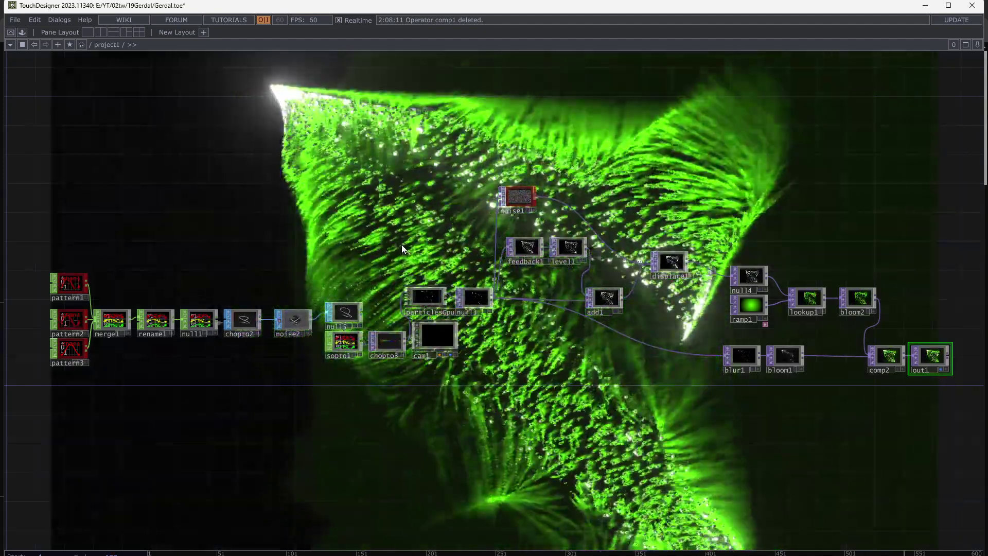
left_click_drag(313, 260, 439, 267)
middle_click_drag(178, 290, 232, 312)
scroll(231, 311, "up", 2)
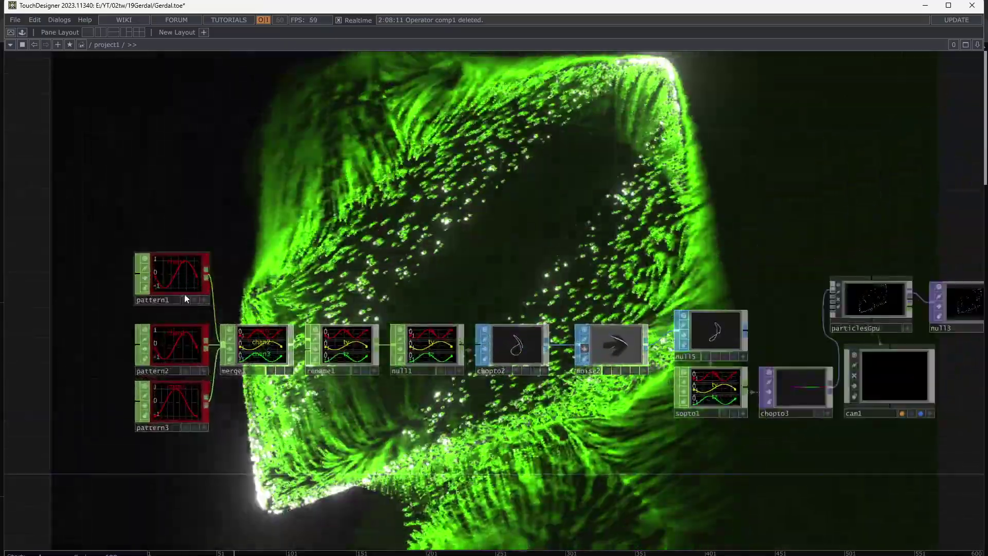
Step: Show the parameters of pattern1 and set its length to 4546
left_click(184, 294)
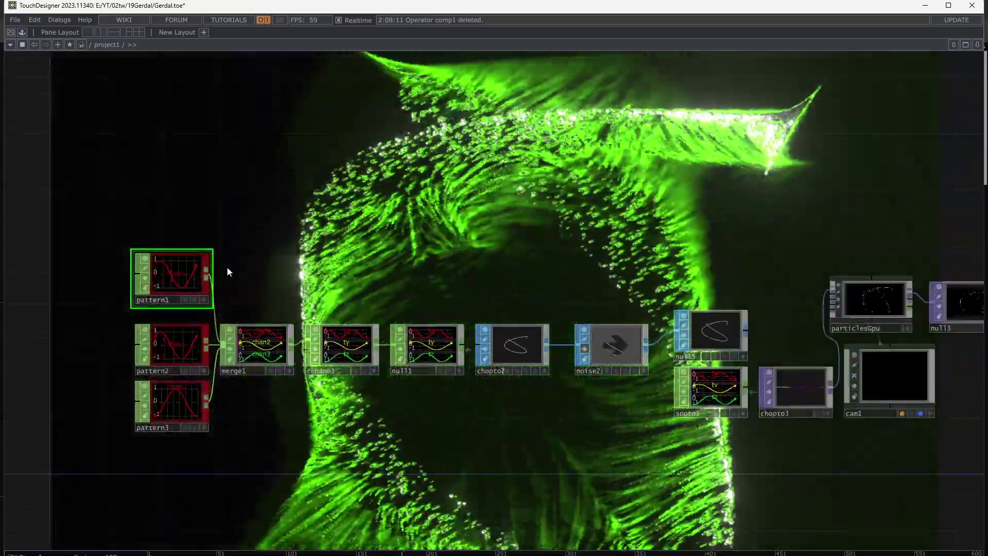
key("p")
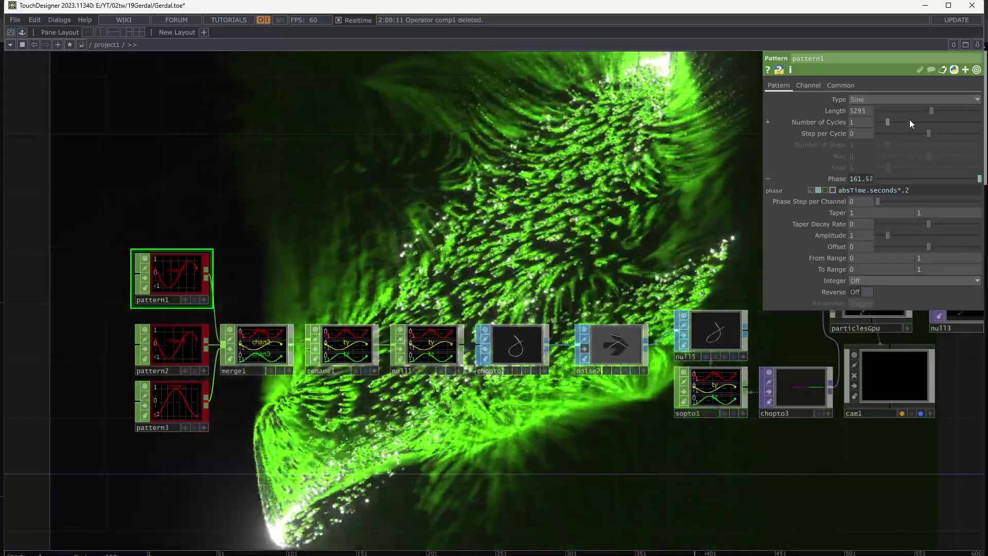
mouse_move(922, 112)
left_mouse_down()
mouse_move(900, 112)
mouse_move(925, 113)
left_mouse_up()
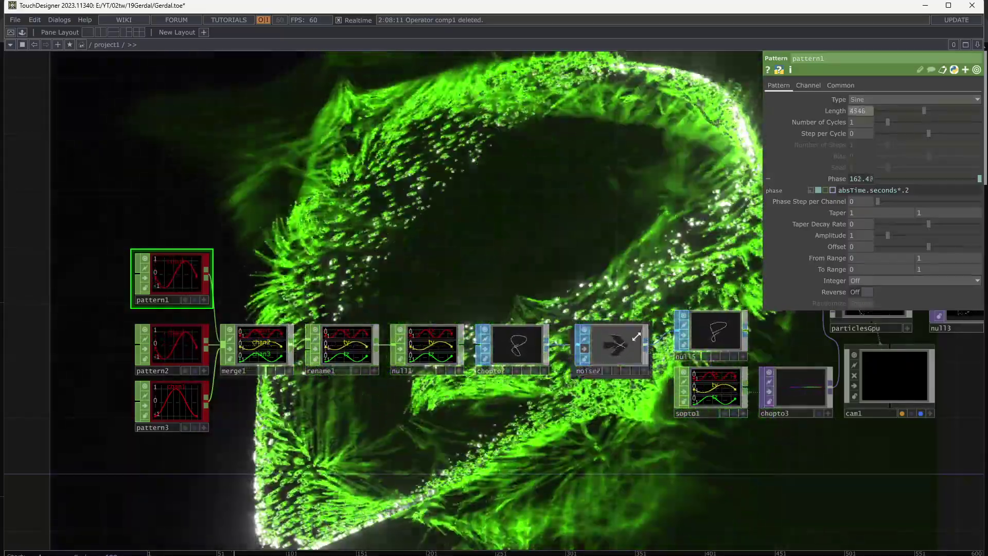
Step: Set the pattern1 waveform type to Square
scroll(518, 357, "up", 10)
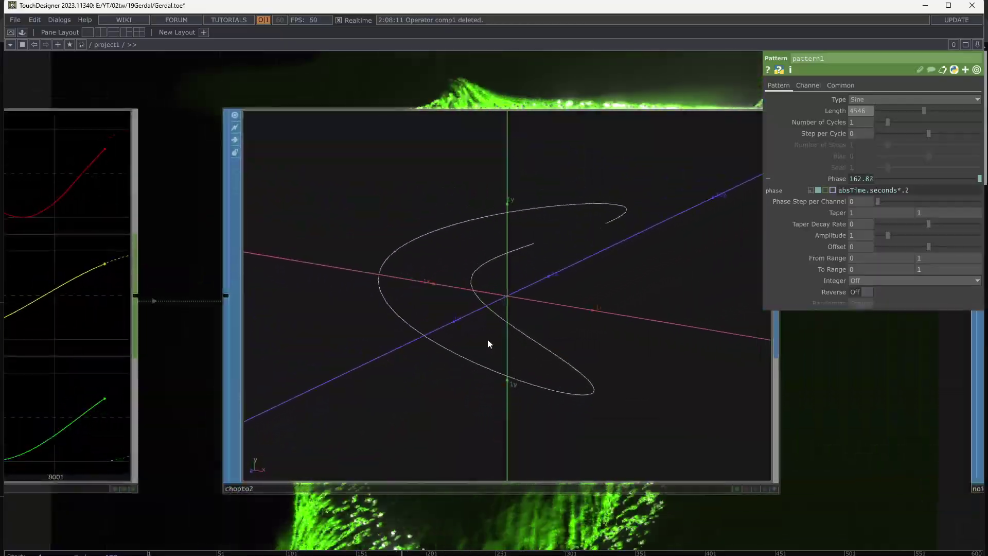
scroll(486, 339, "down", 5)
scroll(503, 172, "down", 4)
left_click_drag(412, 164, 668, 256)
scroll(396, 261, "down", 4)
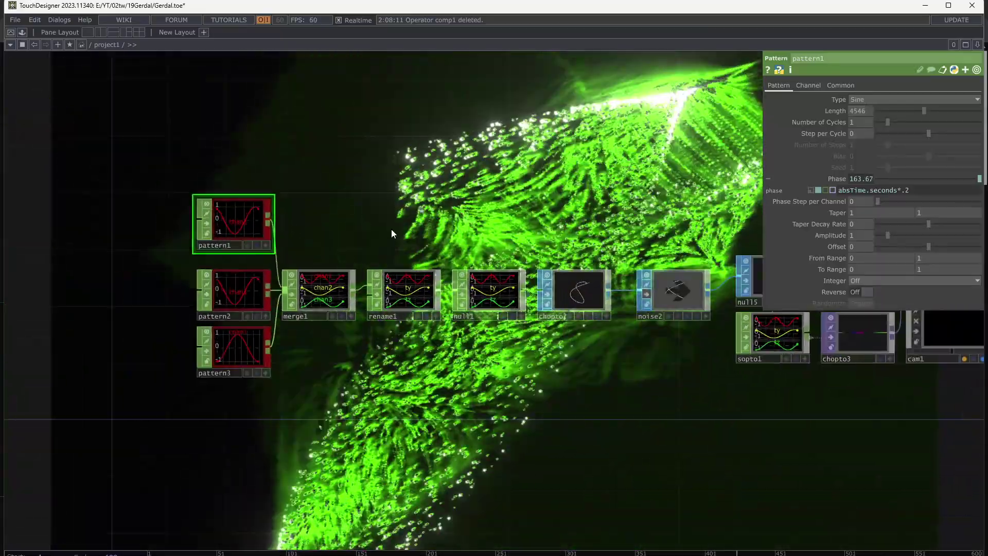
left_click(877, 98)
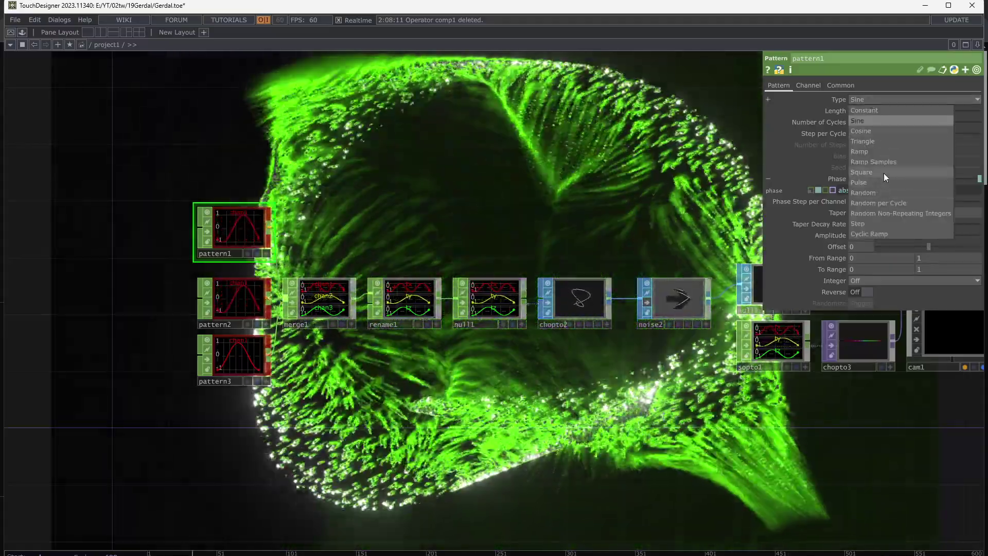
left_click(884, 173)
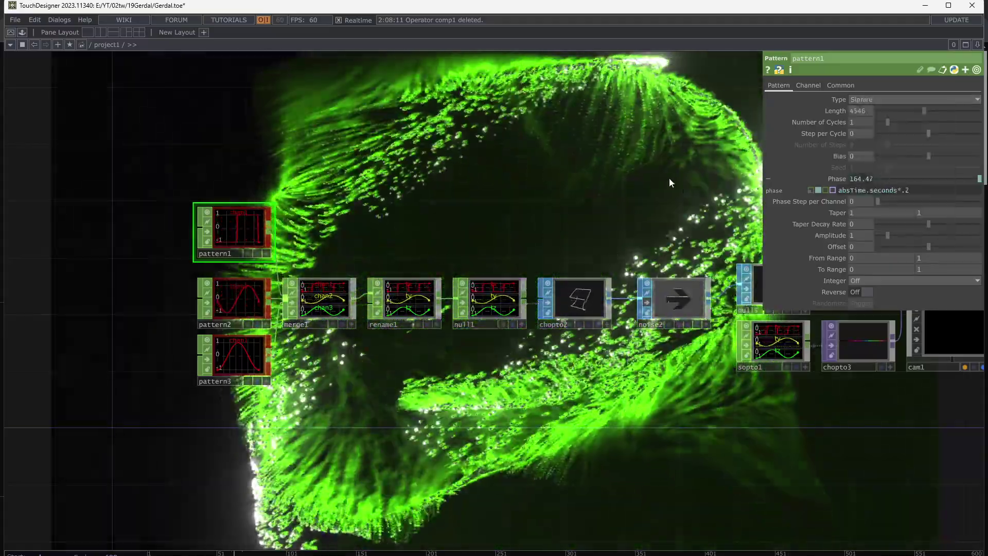
scroll(643, 190, "up", 3)
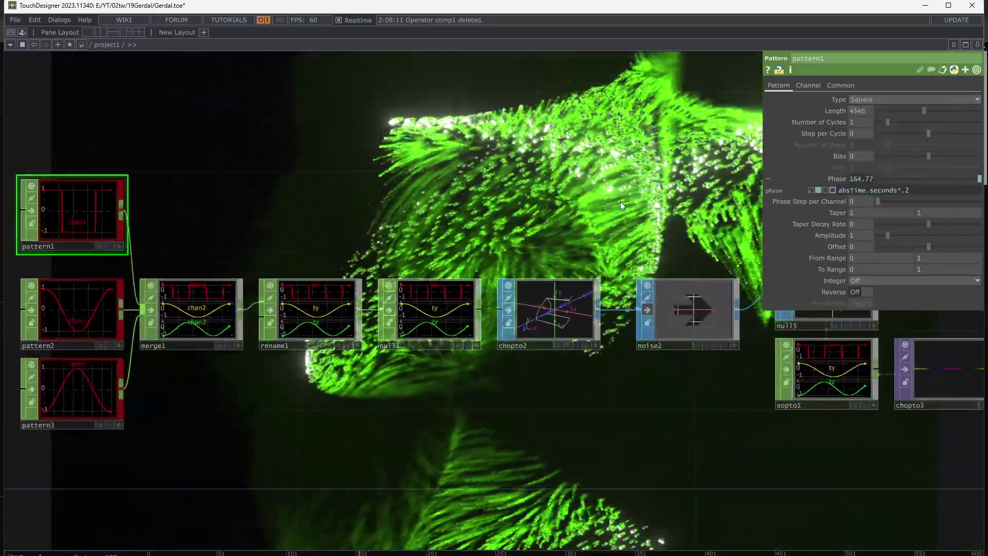
Step: Set the exponent of the noise1 operator to 2.4
left_click_drag(619, 201, 384, 295)
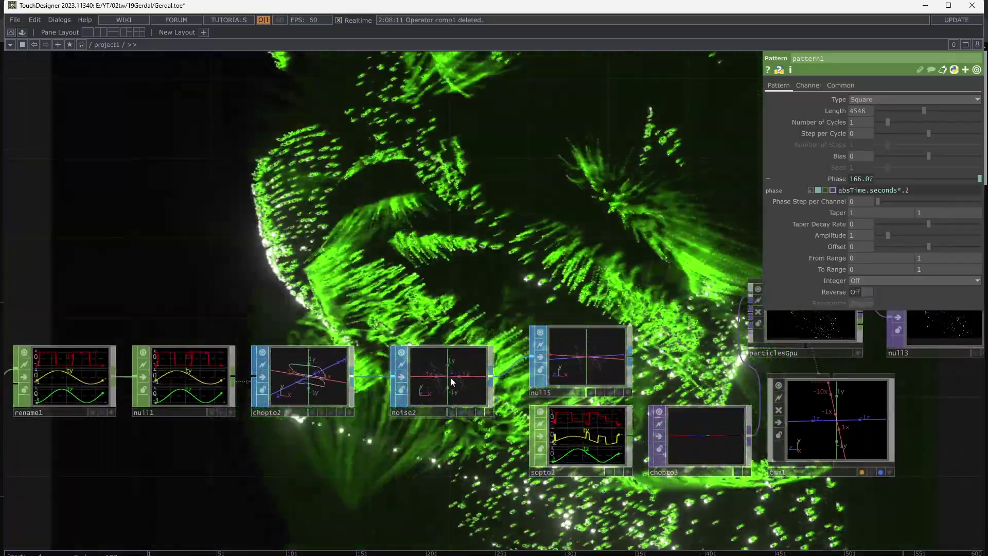
left_click_drag(491, 277, 183, 311)
left_click_drag(536, 239, 420, 297)
left_click_drag(469, 242, 409, 299)
left_click(538, 197)
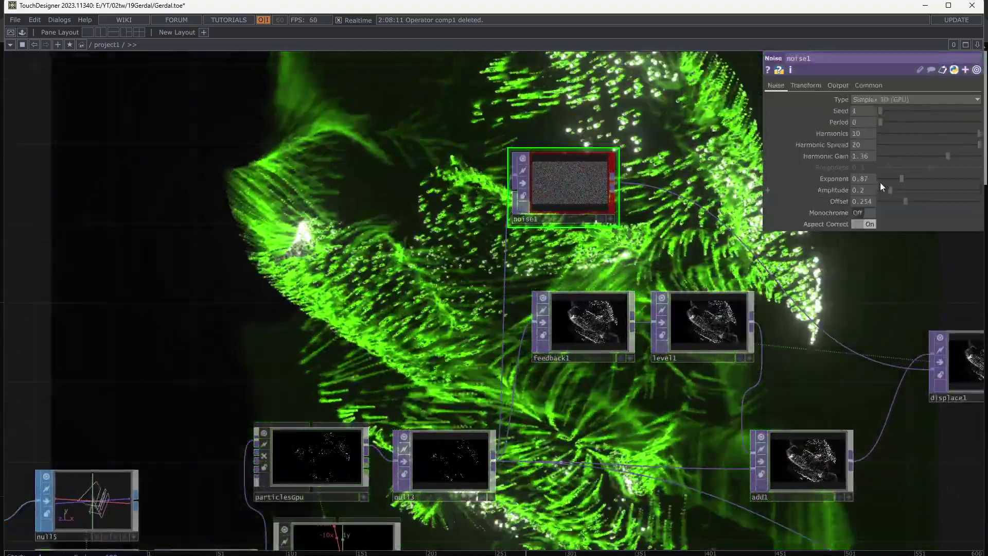
left_click_drag(879, 180, 903, 184)
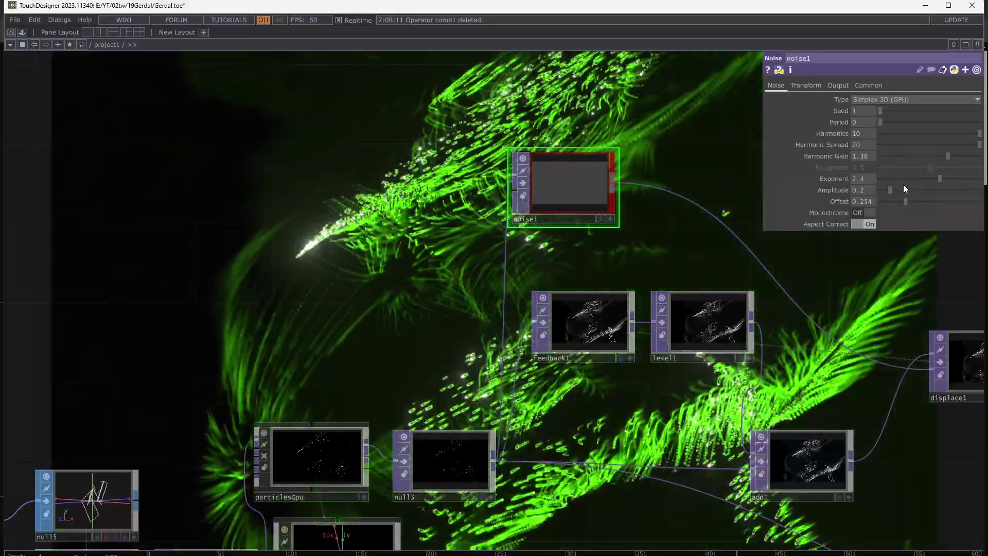
Step: Set the noise1 period to 0.94 and its amplitude to about 1.4
left_click_drag(880, 122, 928, 126)
left_click_drag(890, 190, 934, 191)
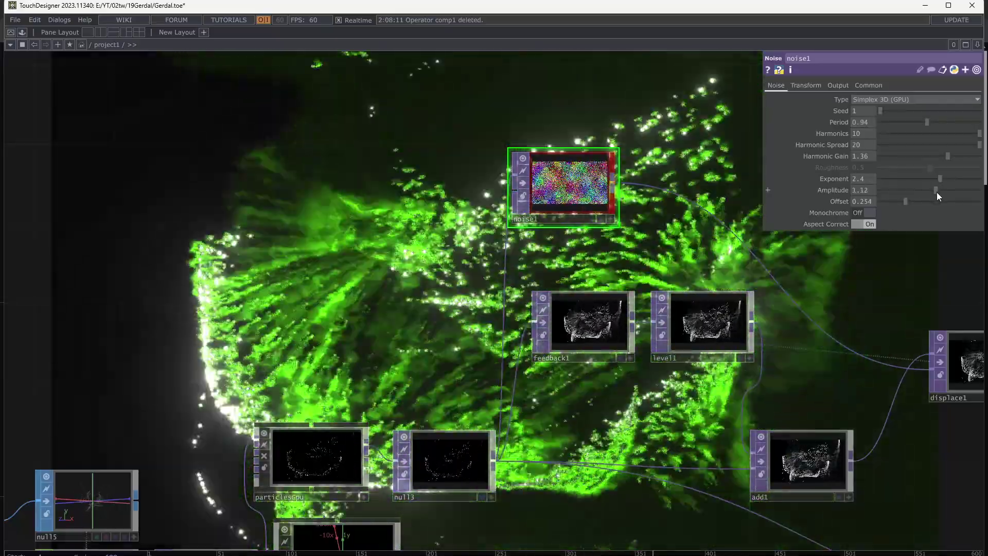
left_click_drag(936, 193, 952, 191)
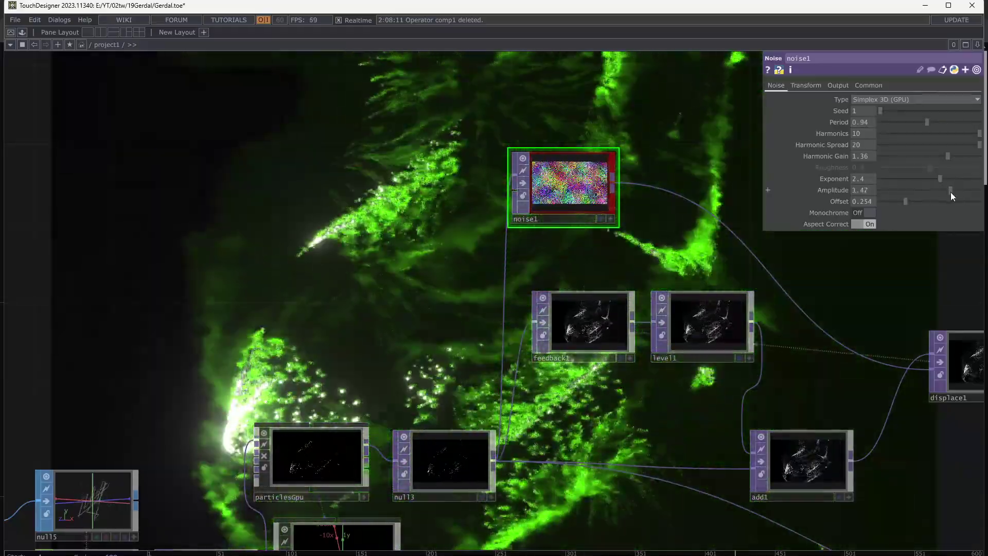
Step: Examine the parameters of the particlesGpu component
scroll(323, 362, "down", 3)
left_click_drag(290, 376, 523, 276)
left_click(458, 368)
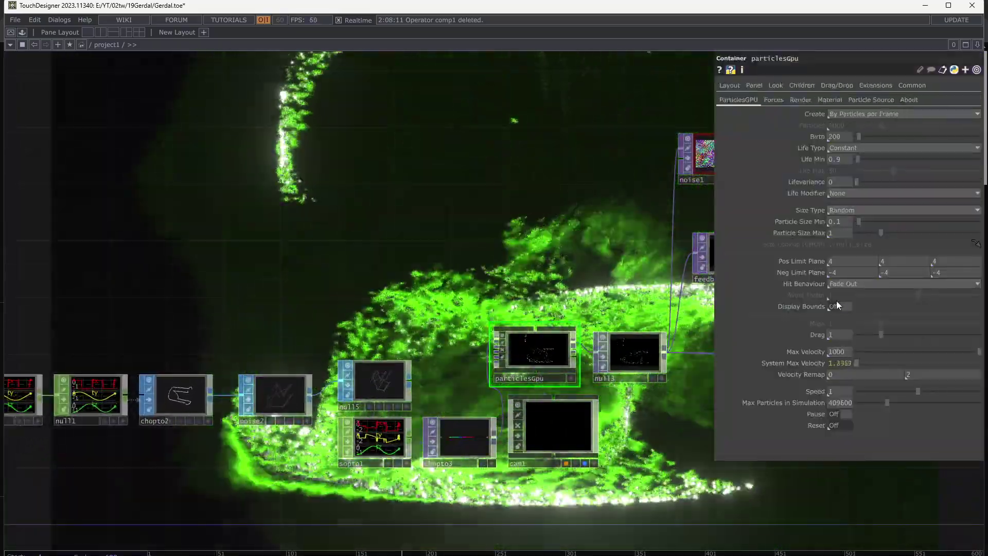
left_click_drag(597, 243, 555, 264)
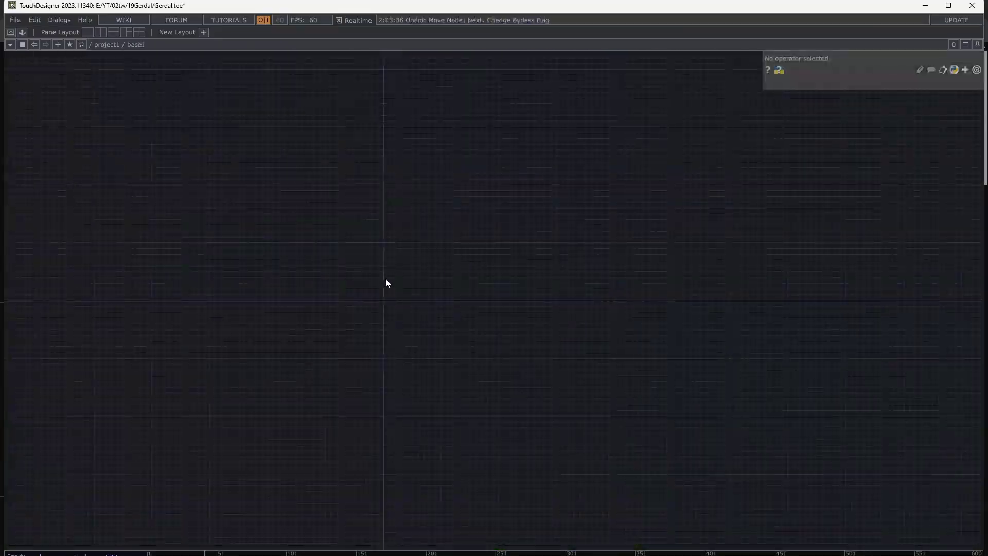
Step: Add a Pattern CHOP to the empty base1 network
key("Tab")
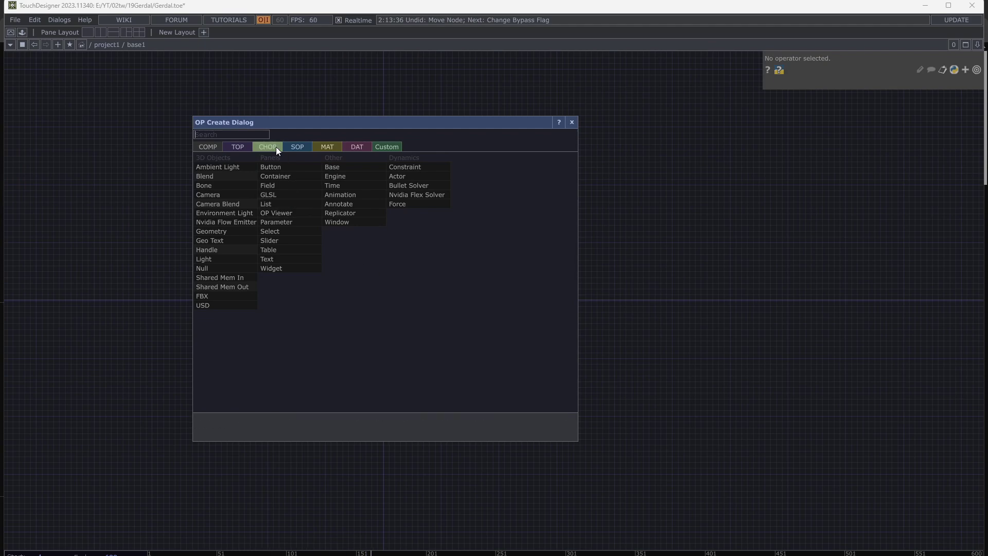
left_click(275, 146)
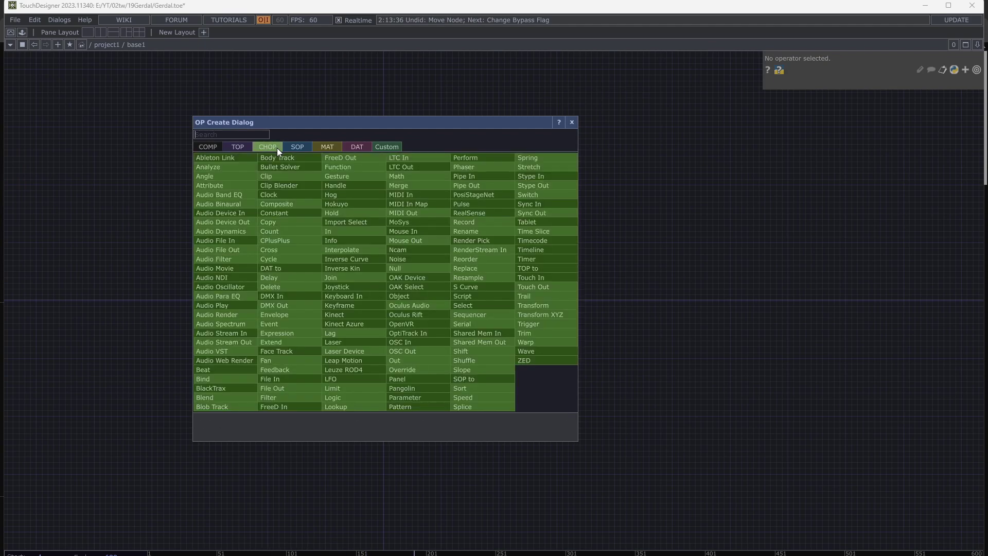
left_click(416, 407)
left_click(382, 334)
middle_click_drag(381, 336, 420, 351)
left_click_drag(535, 382, 482, 359)
left_click_drag(335, 312, 330, 282)
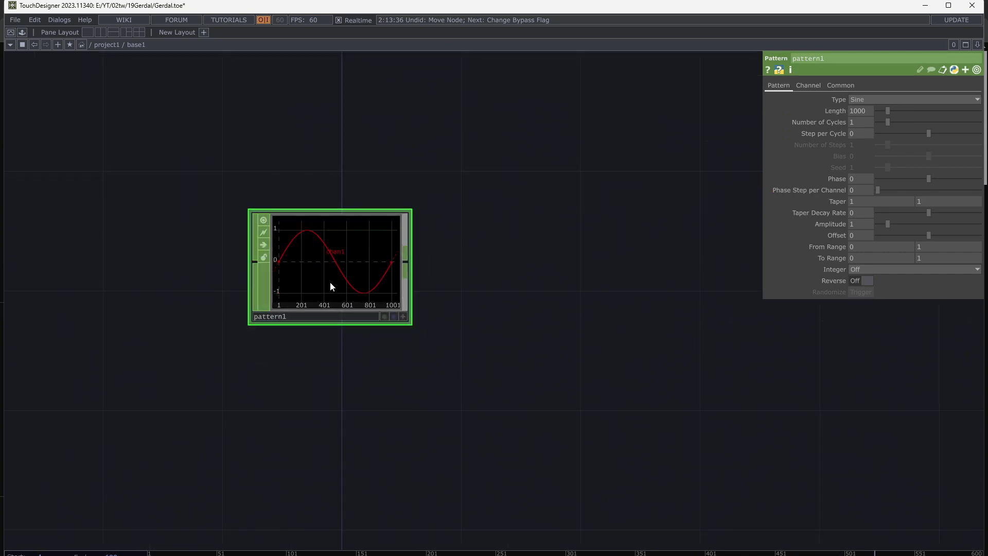
Step: Duplicate pattern1 twice and stack the two copies below the original
key("ctrl+c")
key("ctrl+v")
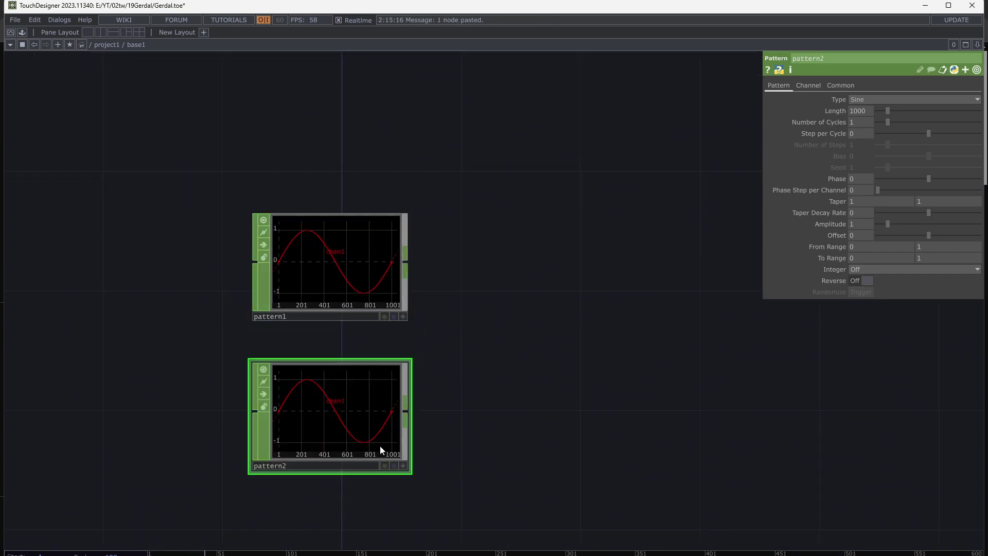
key("ctrl+v")
left_click_drag(581, 427, 342, 457)
right_click_drag(442, 405, 360, 329)
left_click_drag(329, 307, 340, 279)
left_click_drag(562, 259, 431, 300)
scroll(469, 300, "down", 2)
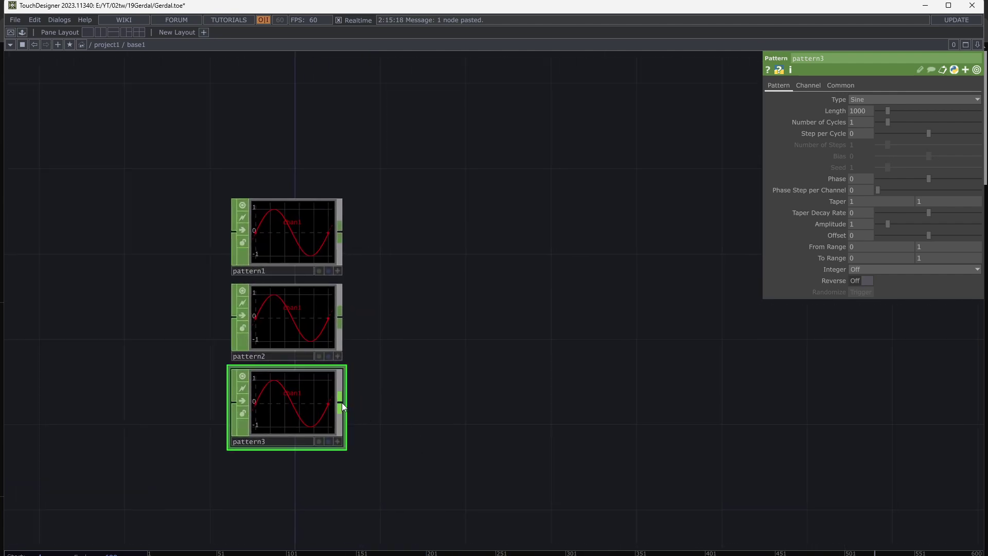
Step: Add a Merge CHOP after pattern1 and connect pattern2 and pattern3 to it as well
left_click_drag(340, 234, 439, 271)
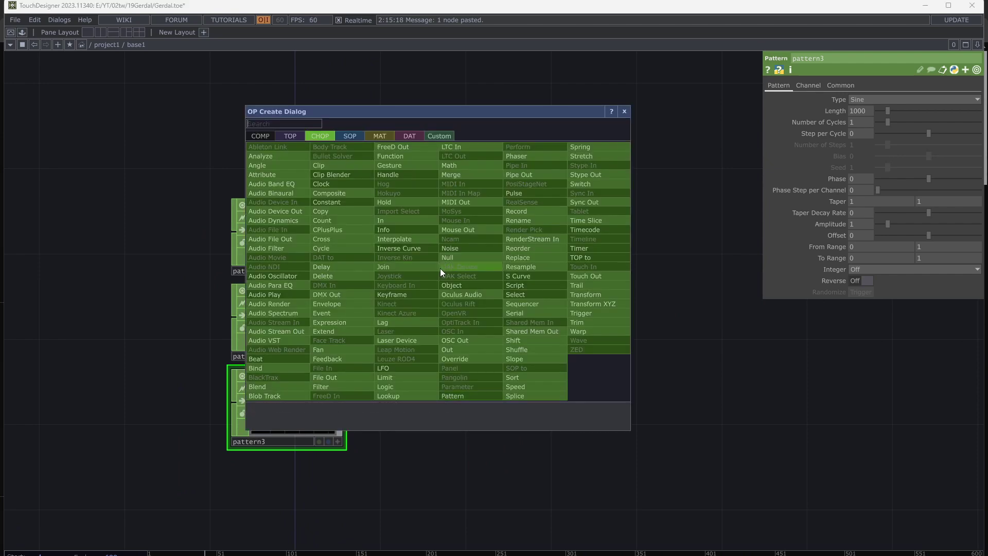
type("me")
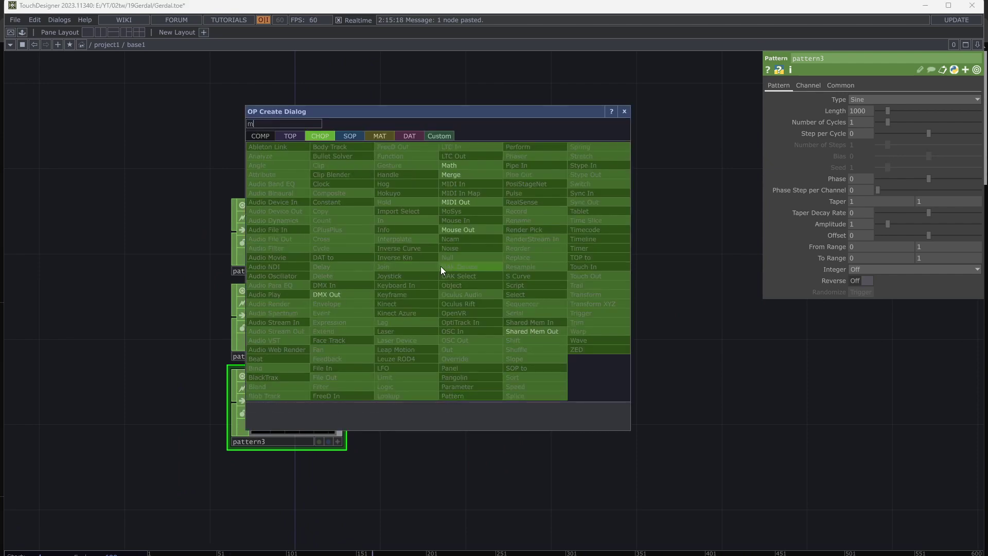
left_click(461, 177)
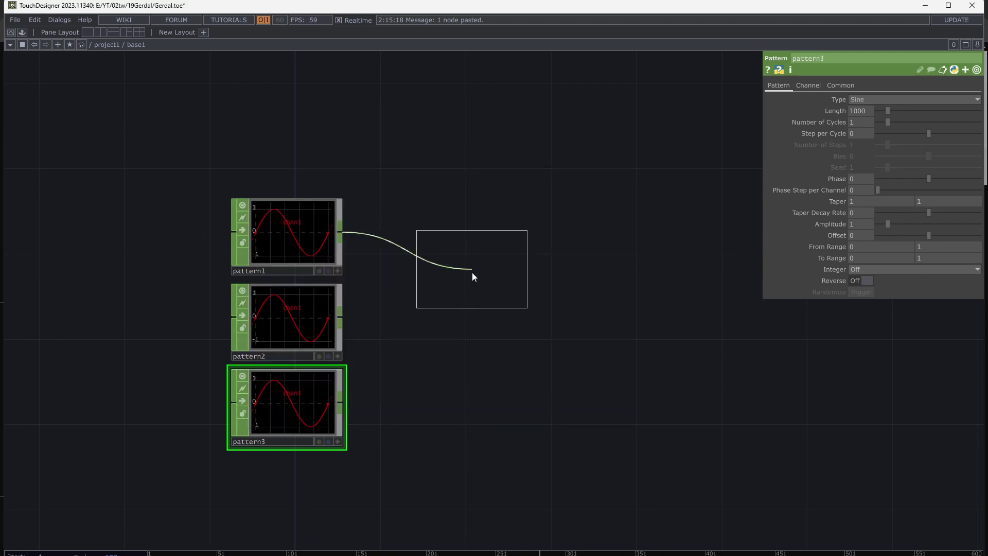
left_click(523, 304)
left_click_drag(341, 317, 466, 301)
left_click_drag(340, 402, 467, 296)
Step: Add a Rename CHOP after merge1 and rename its channels to tx ty tz
left_click_drag(603, 387, 533, 401)
middle_click_drag(532, 401, 530, 294)
left_click_drag(538, 293, 469, 343)
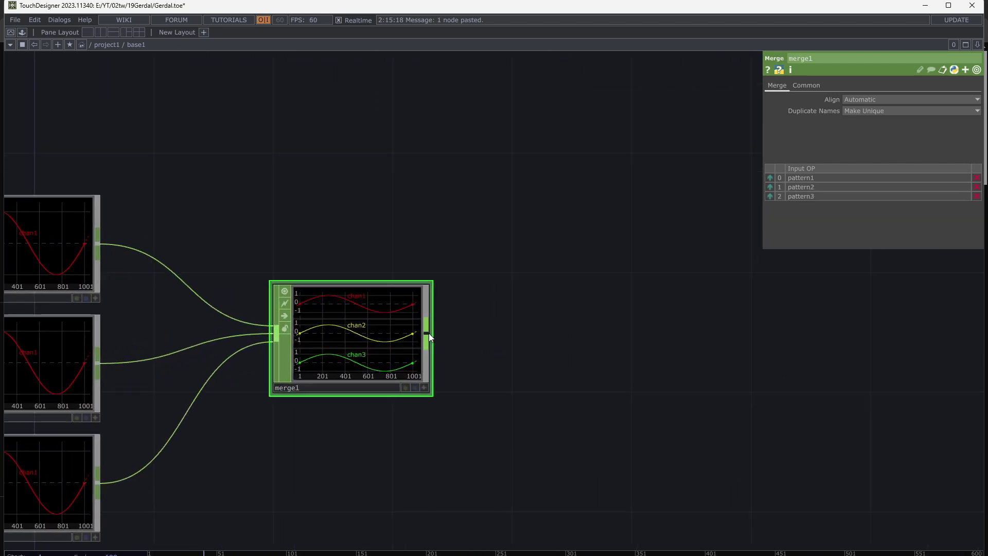
right_click(428, 332)
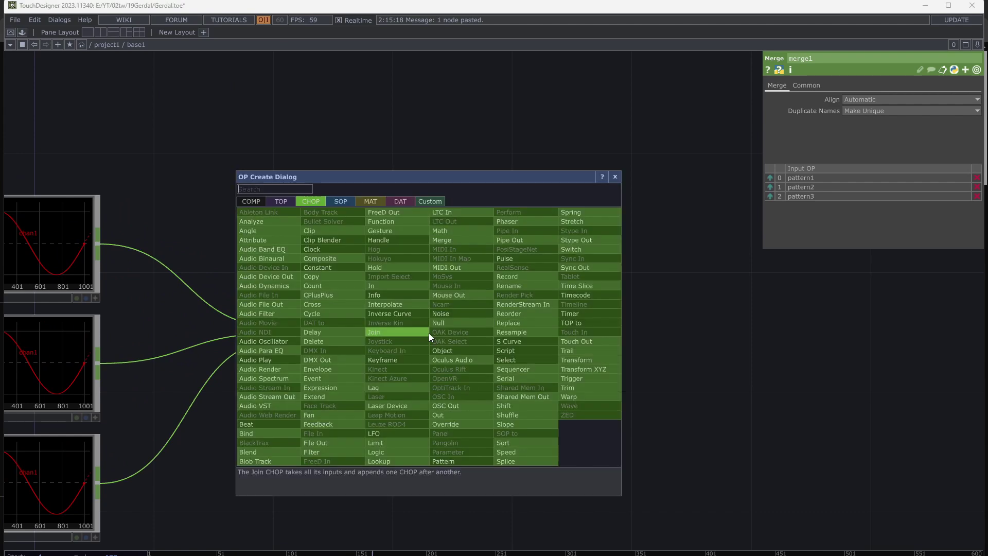
key("Escape")
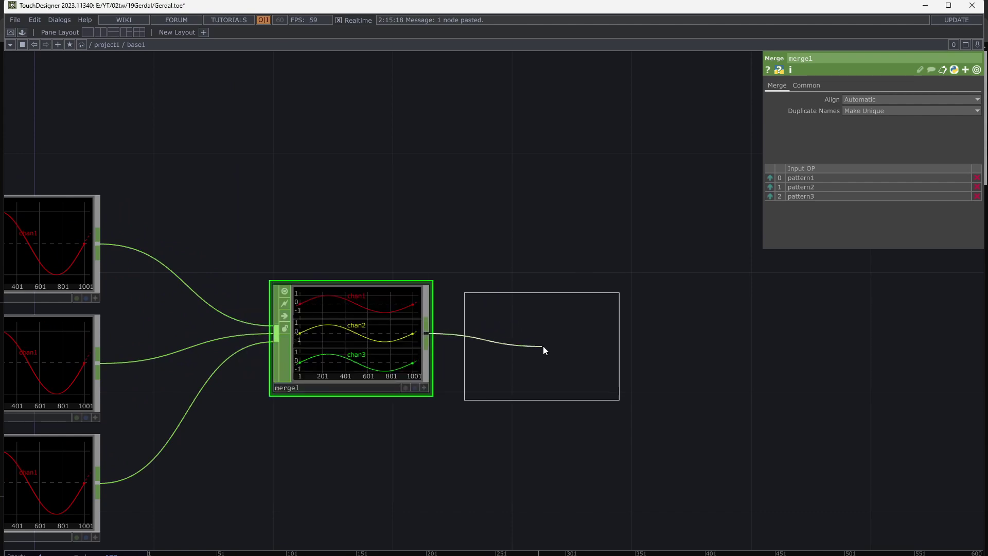
left_click(561, 331)
left_click(870, 112)
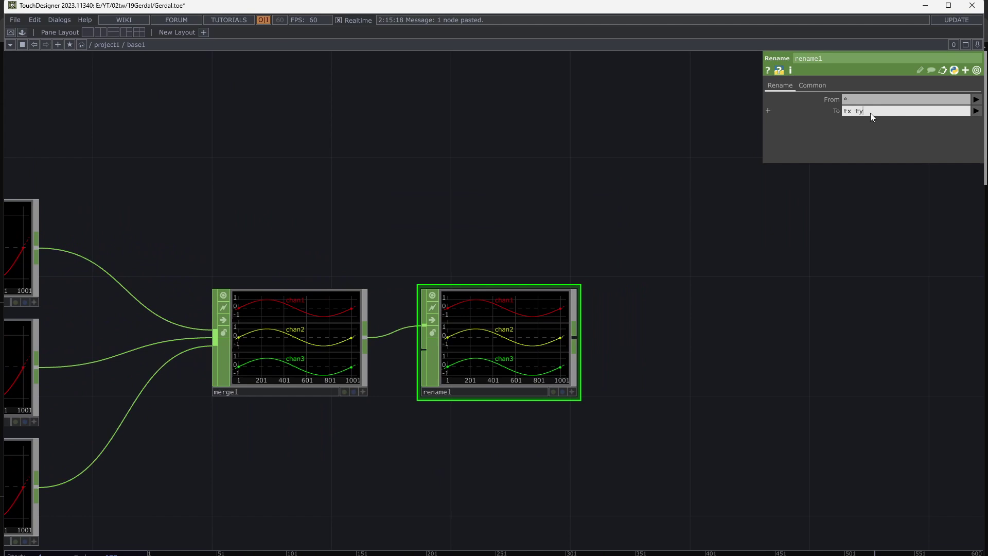
type("tx ty tz")
key("Return")
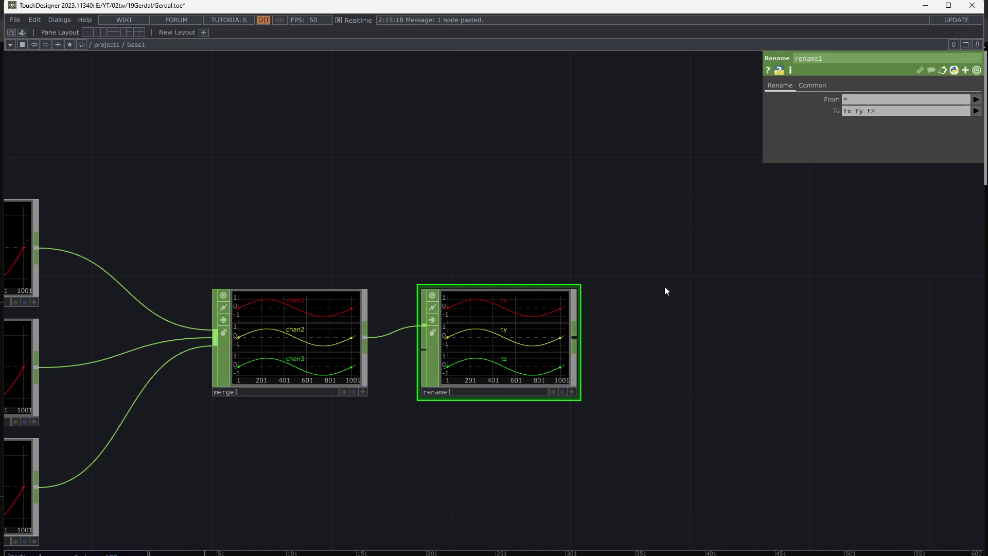
Step: Add a Null CHOP to the output of rename1
left_click_drag(686, 297, 602, 307)
scroll(610, 312, "down", 3)
left_click_drag(643, 342, 511, 338)
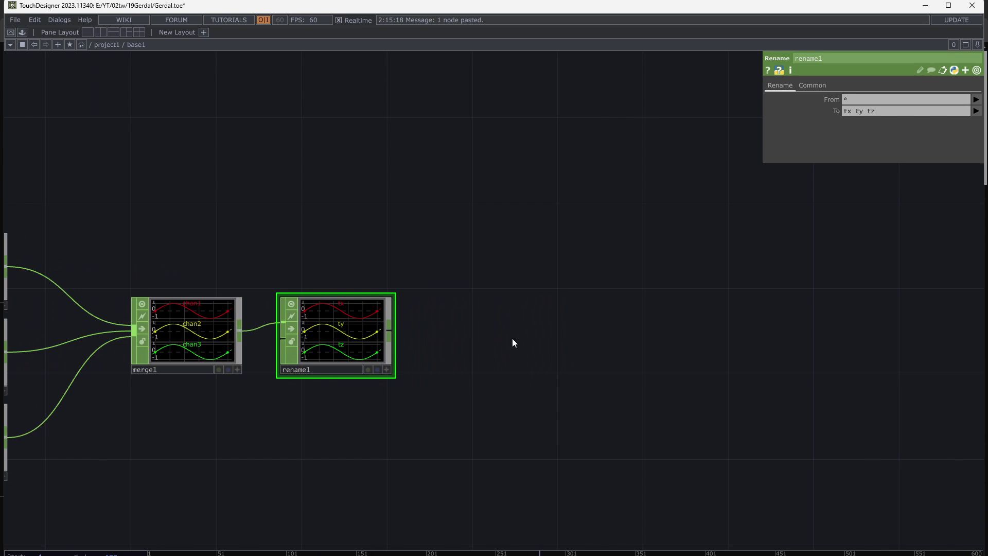
right_click(391, 331)
left_click(399, 323)
left_click(641, 249)
Step: Convert the null1 channels to geometry with a CHOP to SOP placed beside it
left_click_drag(671, 361, 472, 438)
right_click(495, 297)
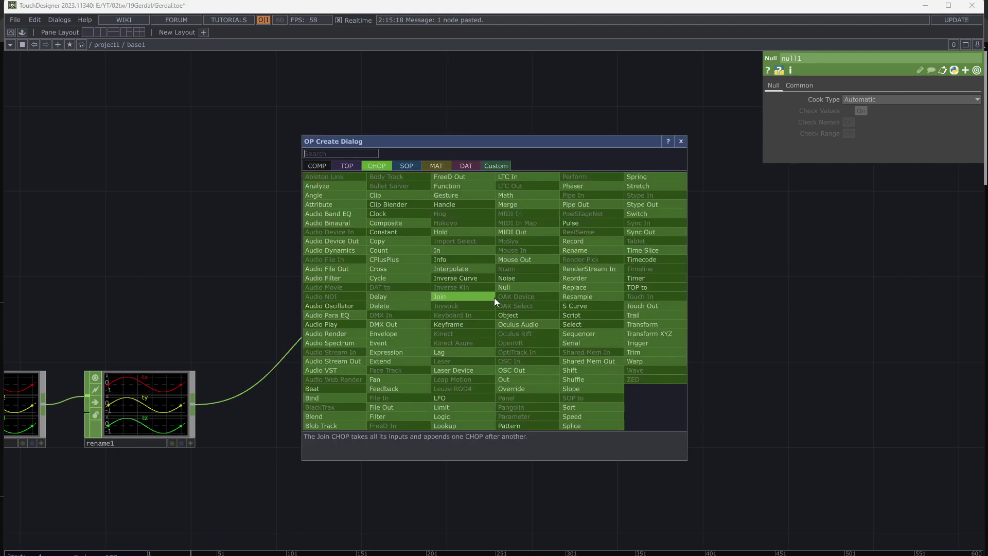
left_click(417, 169)
left_click(331, 178)
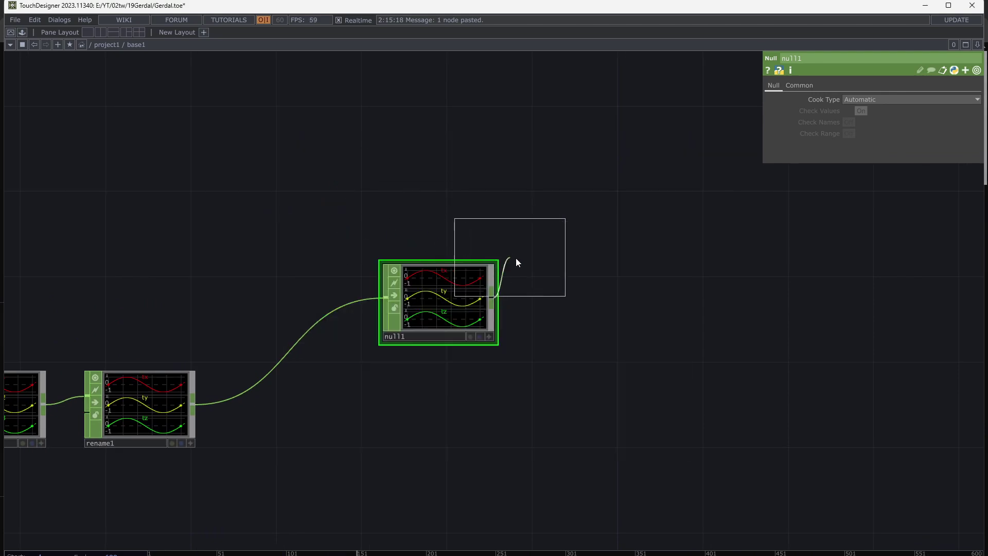
left_click(583, 295)
left_click_drag(591, 357, 534, 369)
scroll(529, 298, "up", 3)
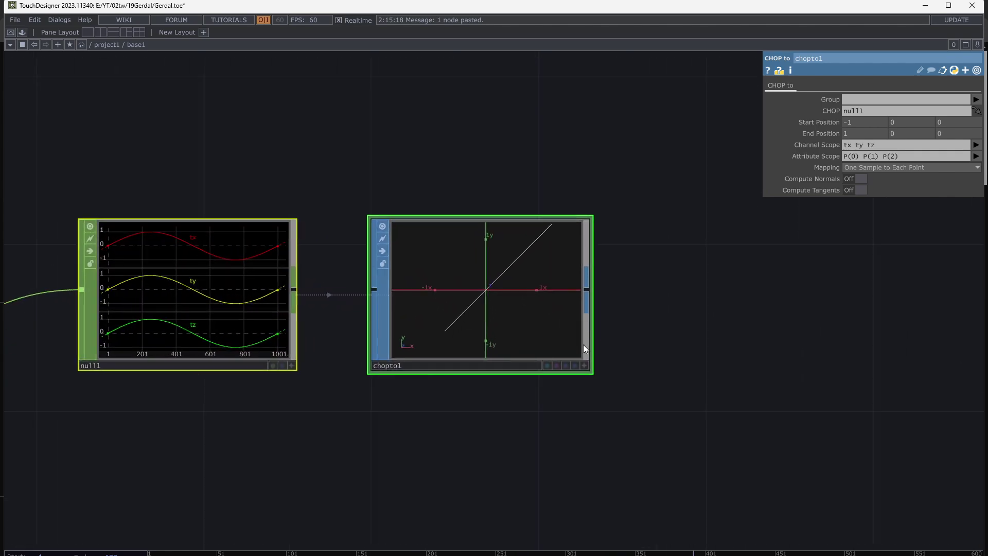
scroll(470, 298, "up", 2)
scroll(505, 342, "down", 6)
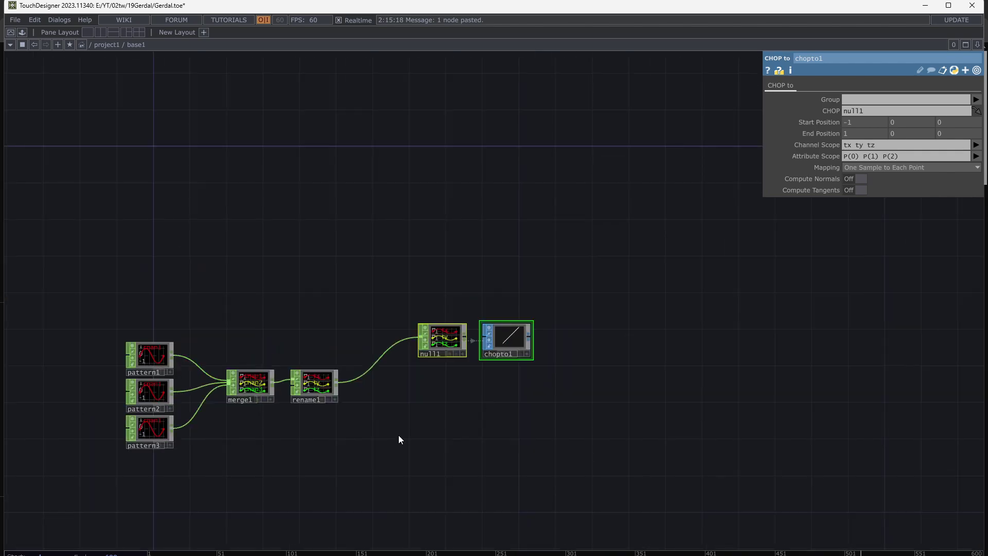
Step: Set the phase of pattern1 to -0.24 so the chopto1 curve forms a circle
left_click(196, 359)
scroll(569, 327, "up", 4)
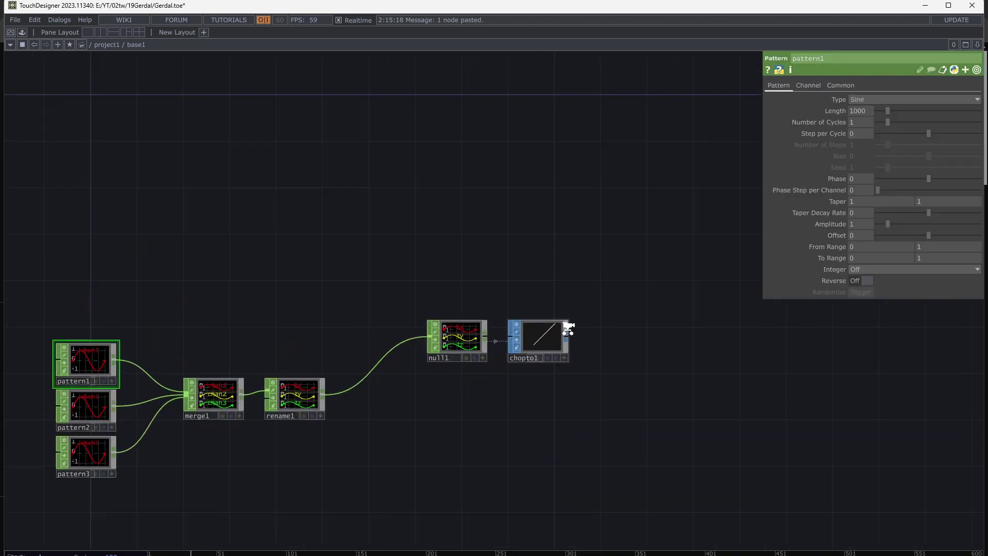
left_click_drag(917, 179, 917, 175)
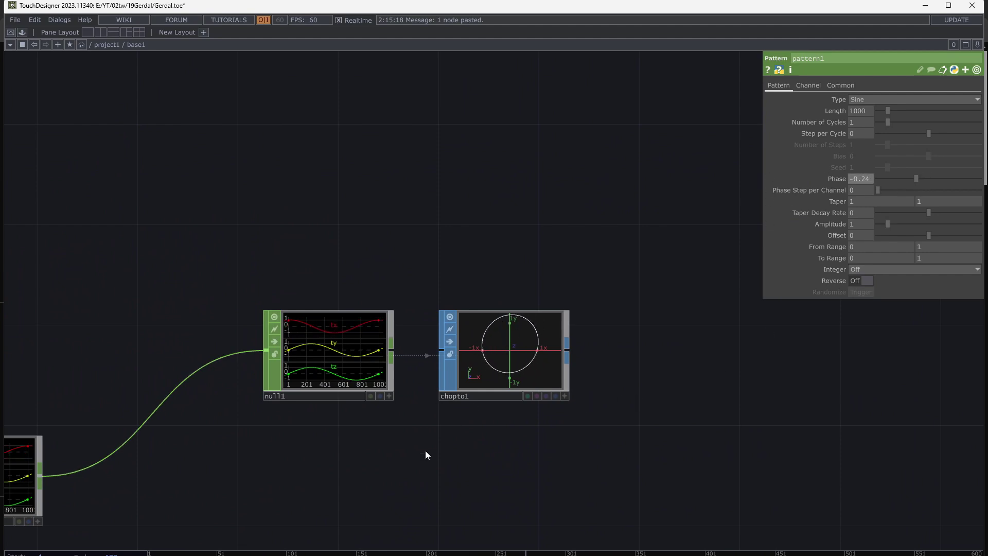
scroll(437, 458, "up", 2)
scroll(545, 406, "up", 3)
scroll(559, 367, "down", 5)
left_click_drag(627, 398, 497, 373)
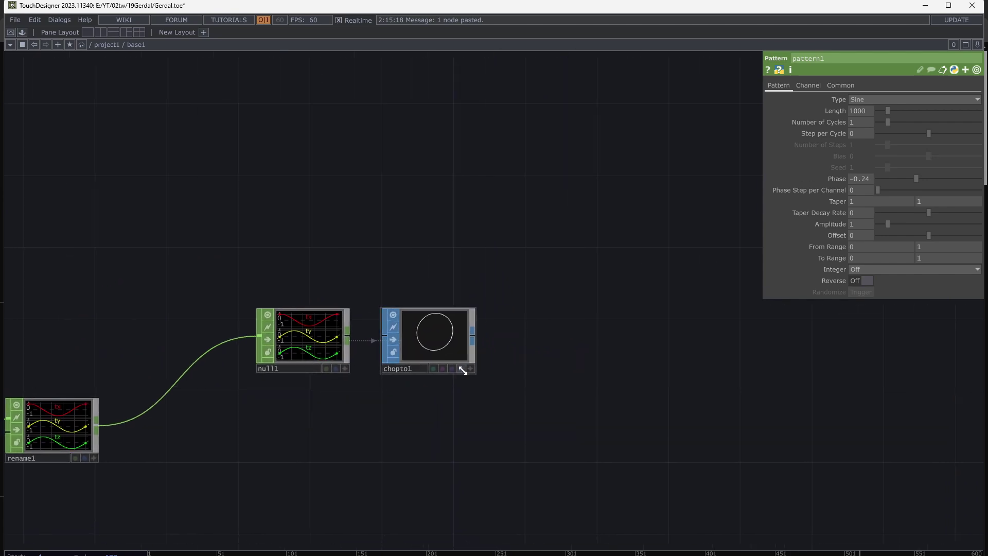
Step: Convert the chopto1 geometry back to channels with a SOP to CHOP placed below it
scroll(479, 371, "up", 3)
left_click(477, 312)
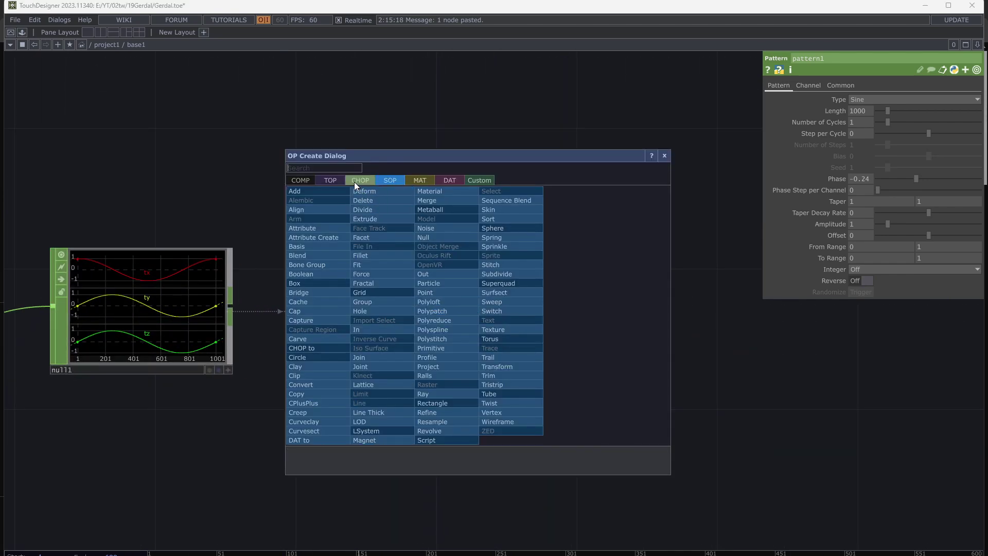
left_click(338, 184)
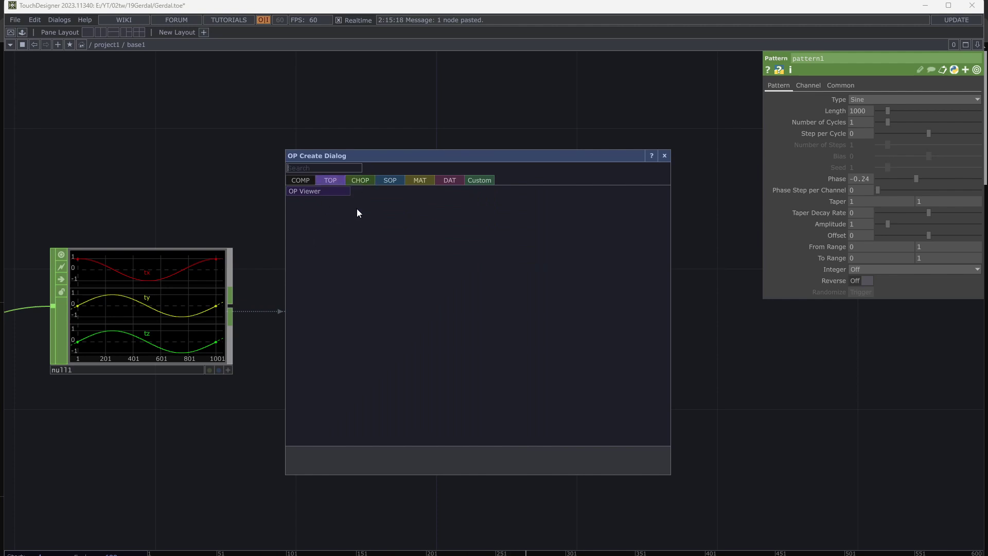
left_click(388, 180)
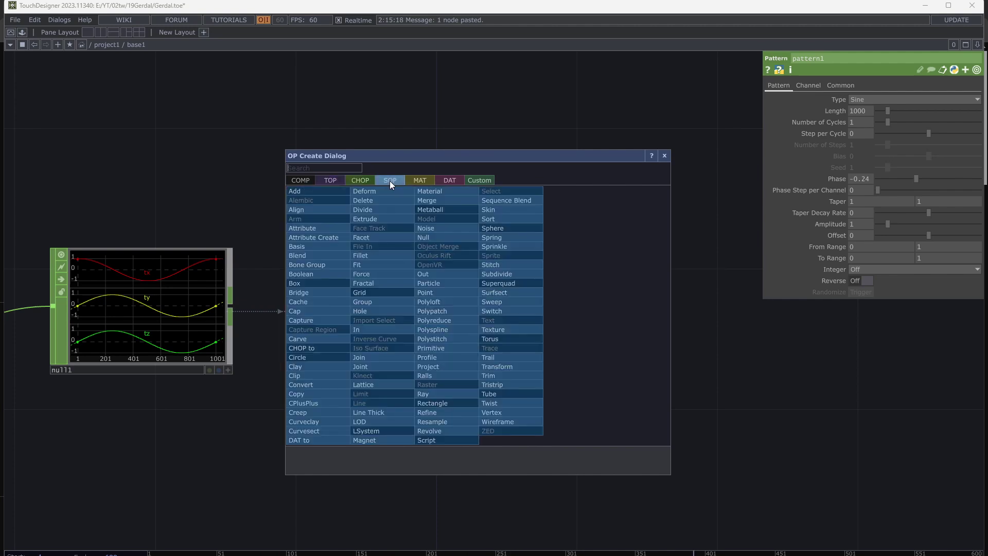
left_click(363, 181)
left_click(323, 201)
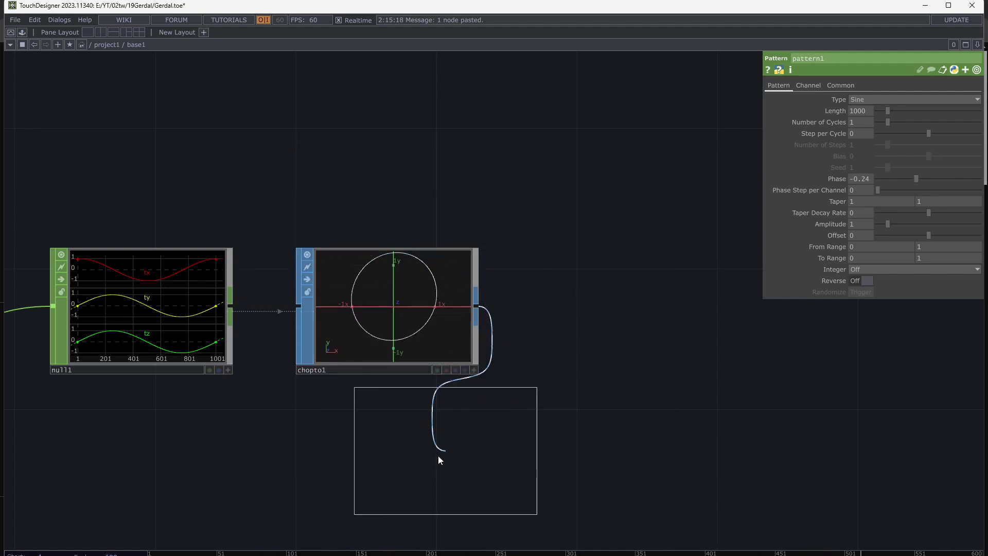
left_click(412, 466)
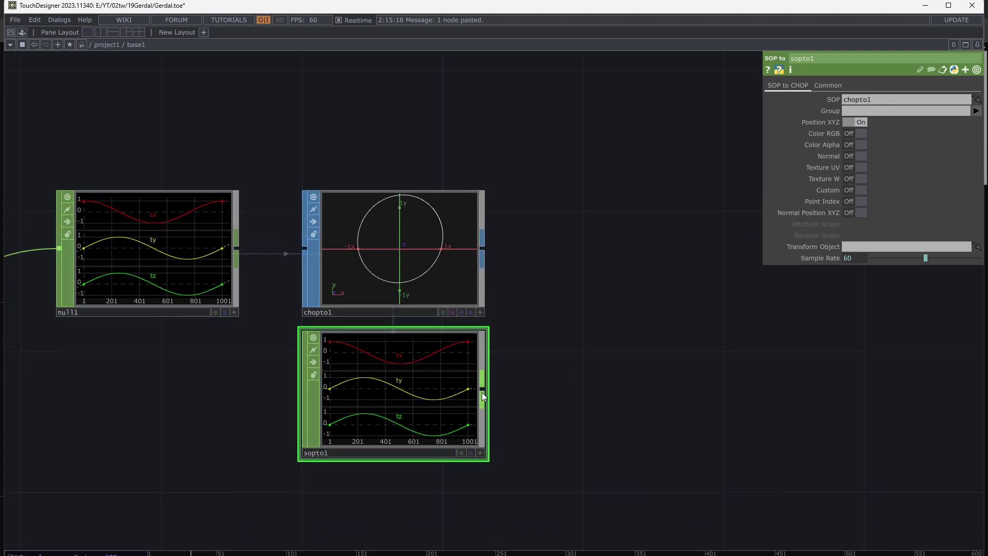
Step: Convert the sopto1 channels to an image with a CHOP to TOP placed beside it
right_click(481, 392)
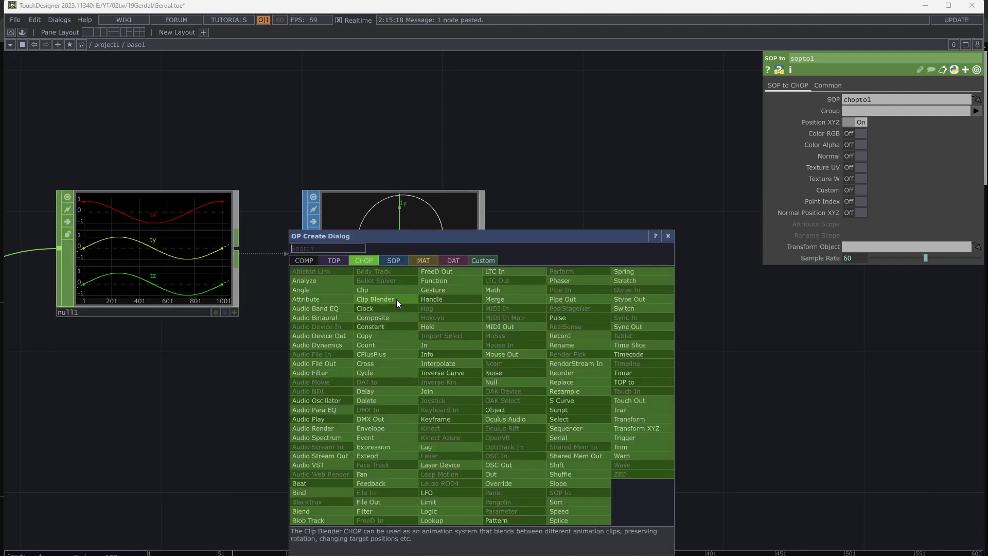
left_click(343, 258)
left_click(350, 271)
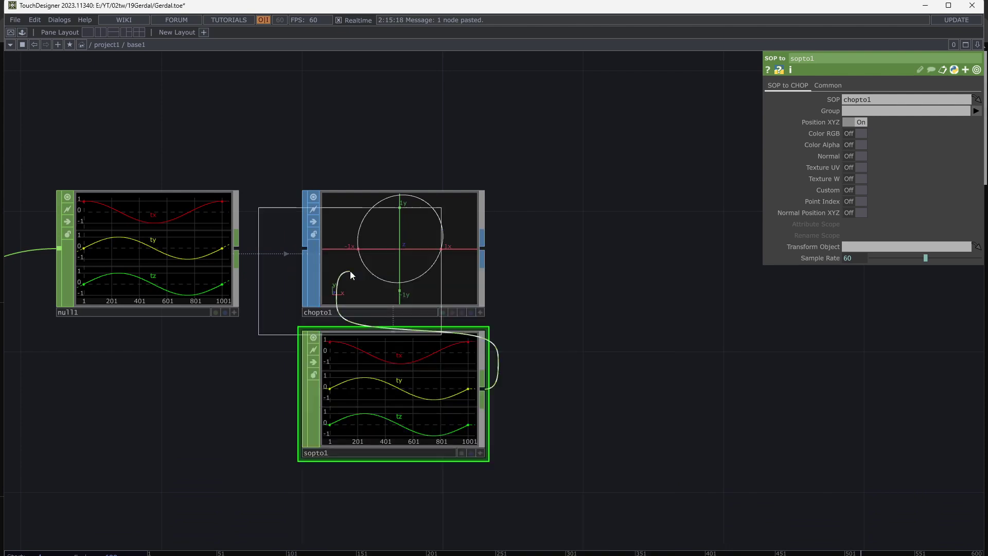
left_click(636, 389)
middle_click_drag(810, 407, 628, 391)
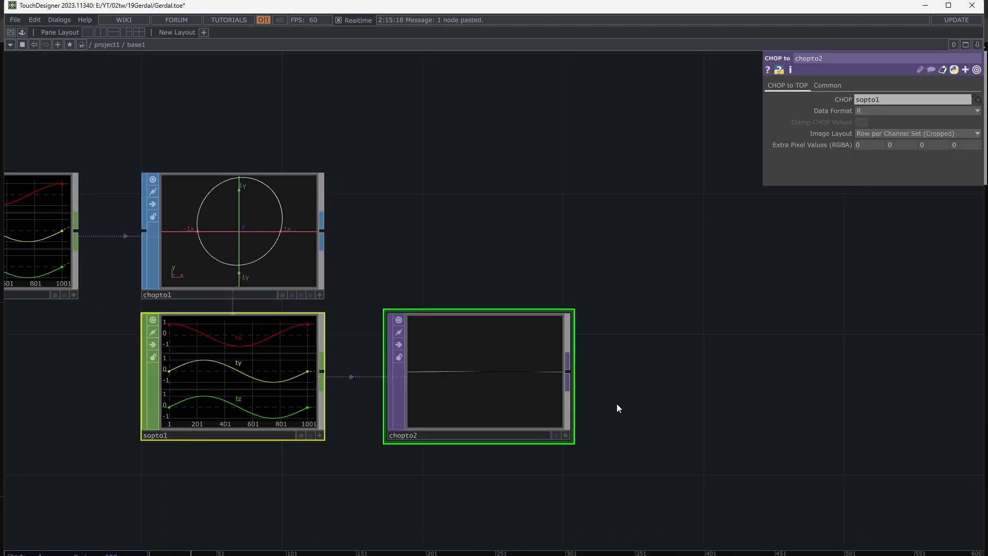
Step: Set the data format of chopto2 to RGB
scroll(529, 386, "up", 3)
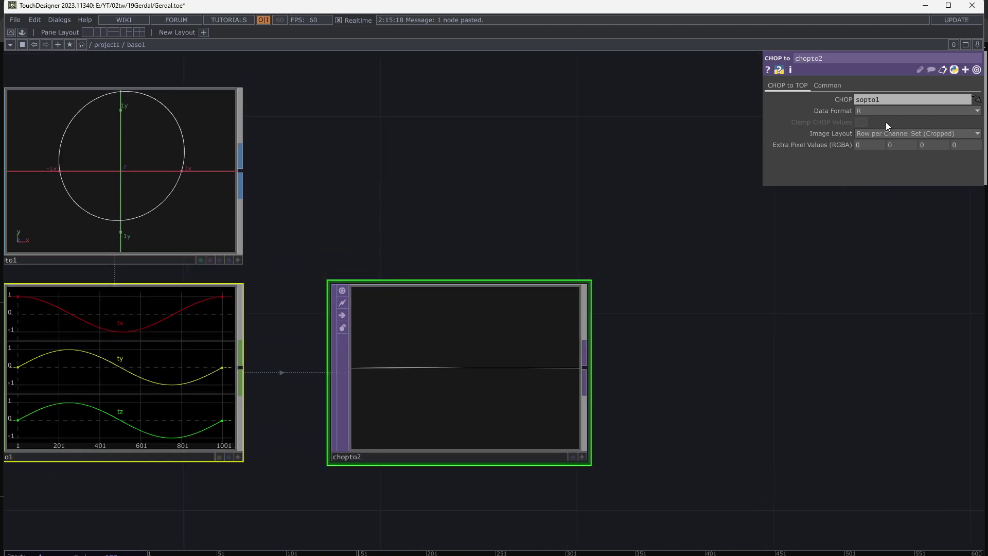
left_click(889, 112)
left_click(863, 144)
scroll(659, 376, "down", 5)
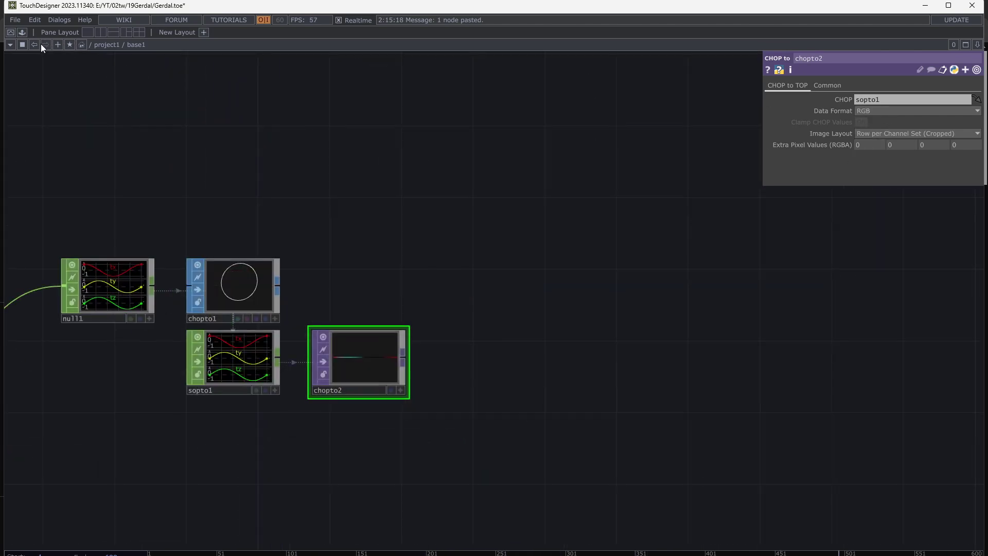
Step: Add the ready-made particlesGpu component from the Palette's Tools collection to the network beyond chopto2
left_click(22, 32)
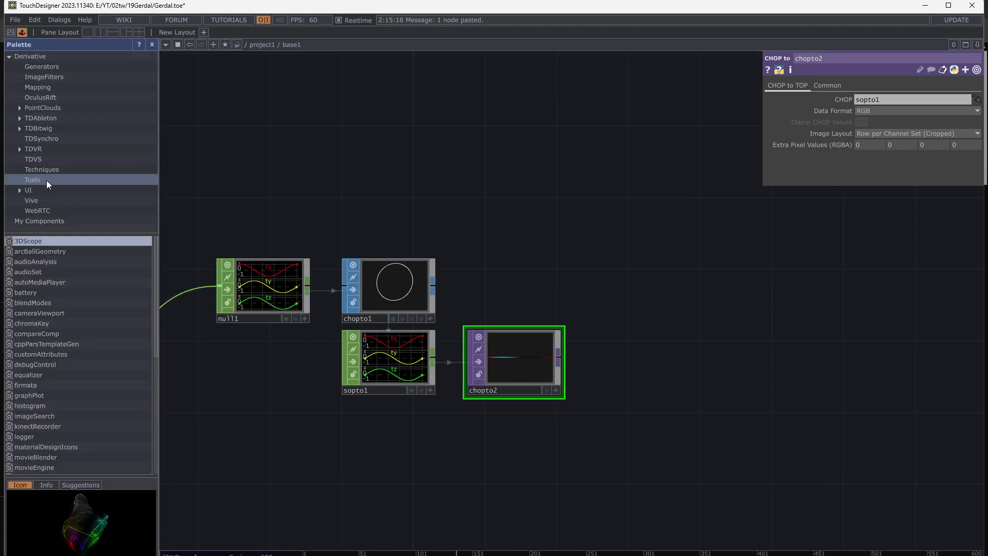
scroll(132, 334, "down", 4)
scroll(131, 336, "down", 4)
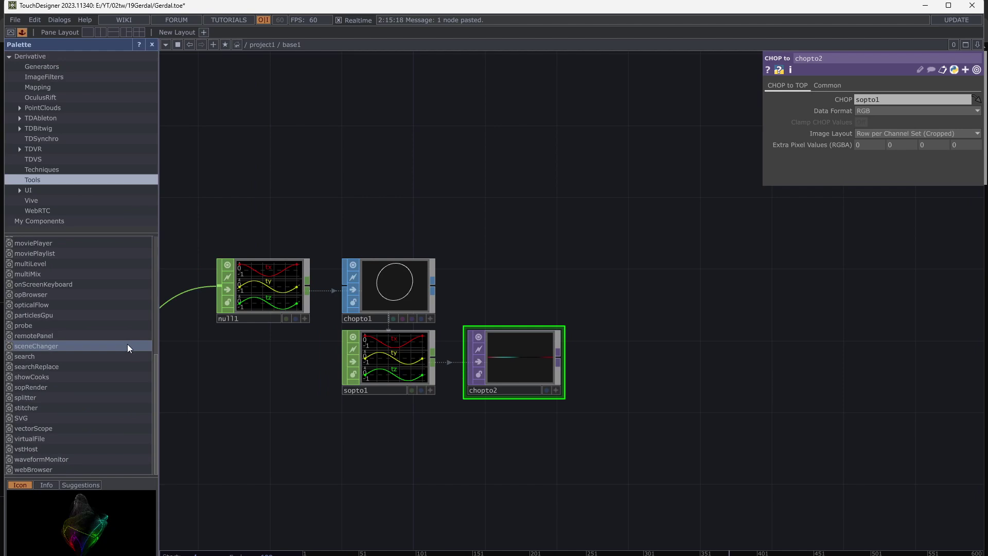
left_click_drag(89, 322, 457, 414)
left_click_drag(580, 318, 529, 323)
scroll(542, 323, "up", 5)
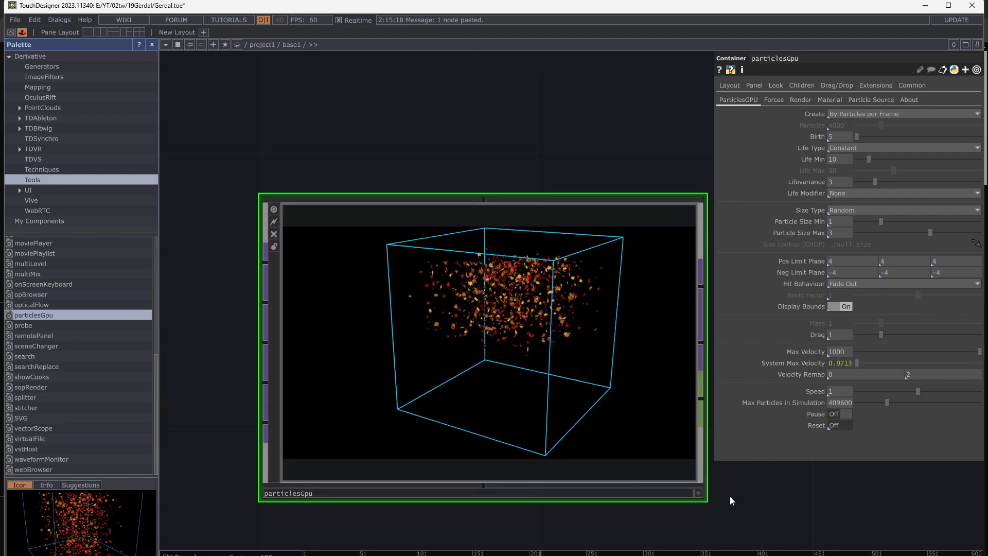
scroll(732, 495, "down", 4)
left_click_drag(461, 342, 368, 244)
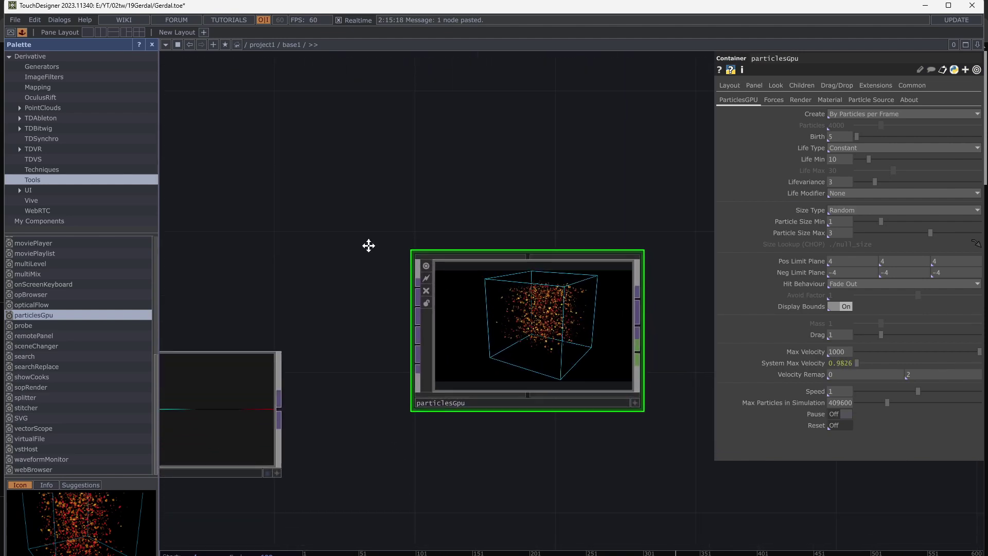
Step: Connect the output of chopto2 to the first input of particlesGpu
left_click_drag(278, 404, 421, 339)
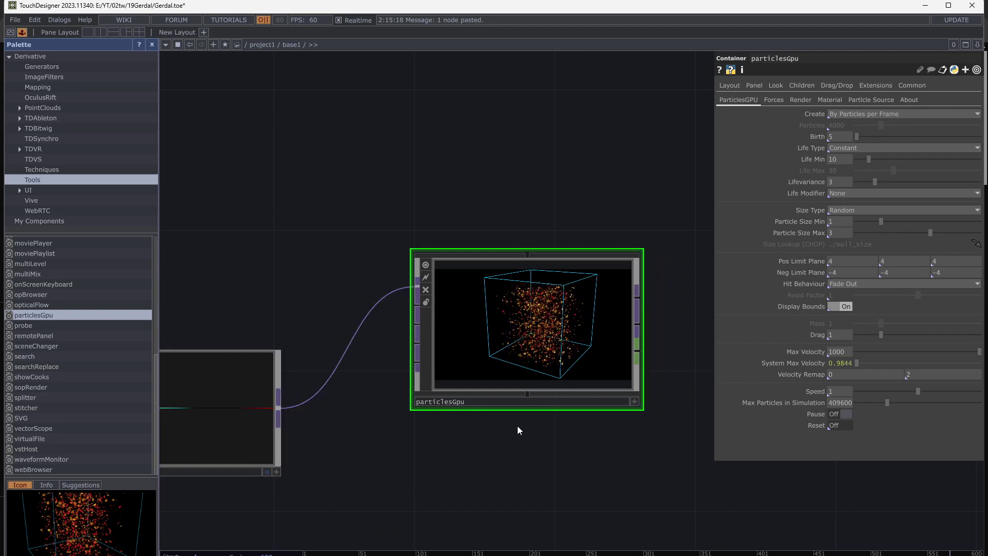
scroll(536, 340, "up", 4)
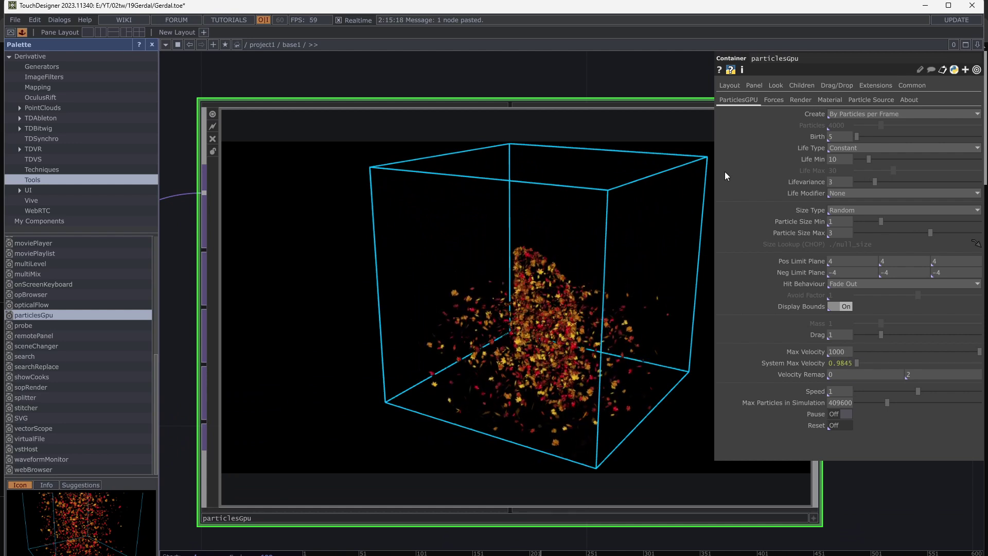
left_click_drag(638, 85, 589, 98)
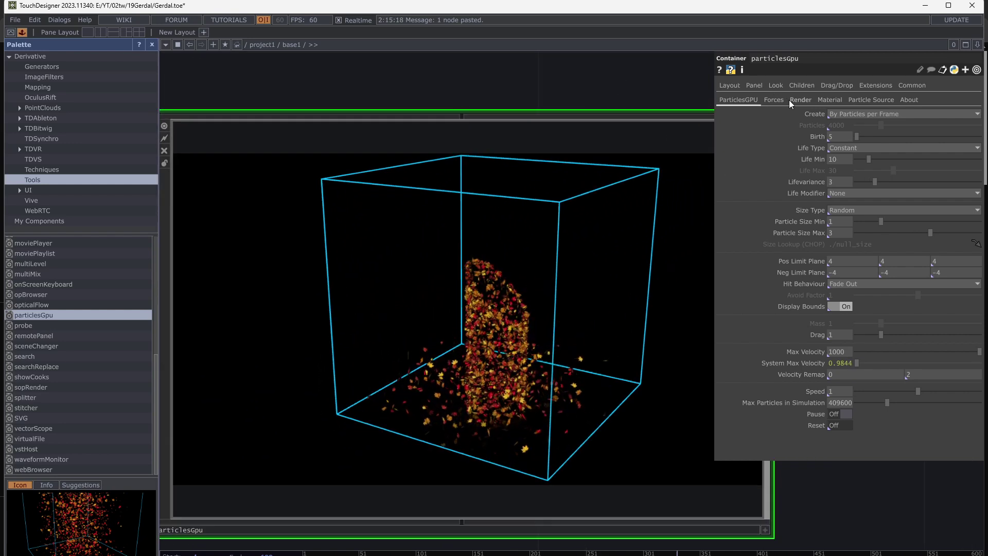
Step: Set the initial, external, wind and turbulence magnitudes of the particlesGpu forces to 0
left_click(781, 99)
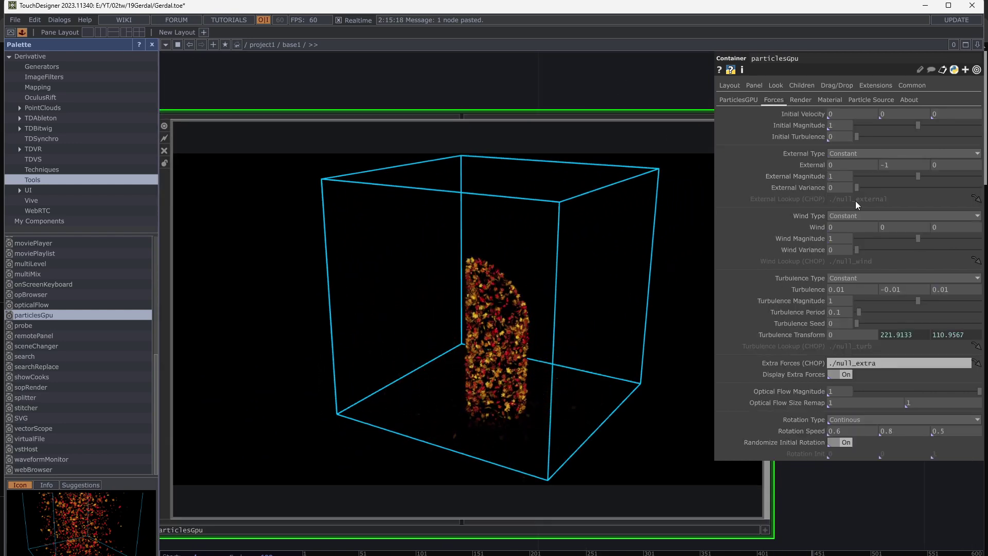
left_click_drag(889, 123, 851, 129)
left_click_drag(865, 176, 835, 175)
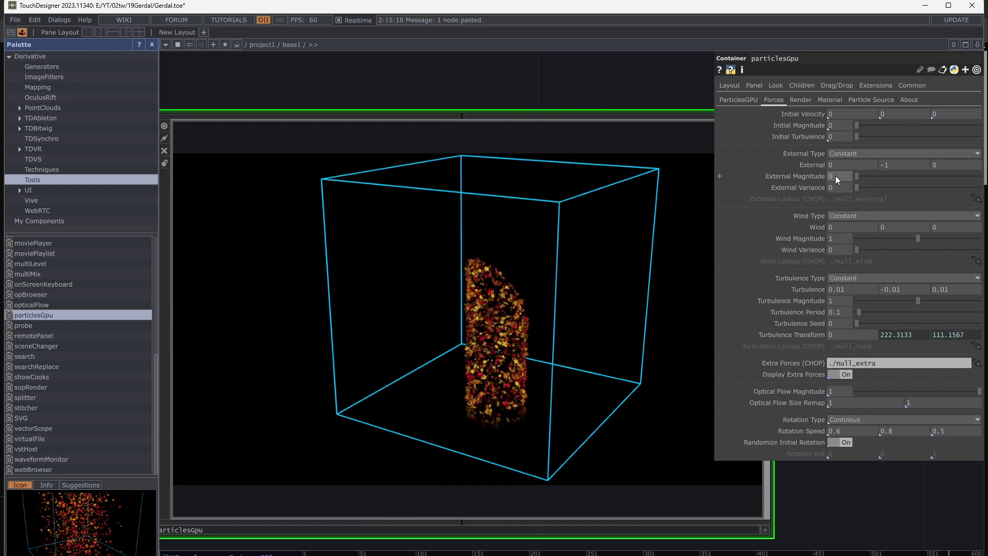
left_click_drag(865, 235, 838, 237)
left_click_drag(870, 299, 836, 301)
left_click_drag(660, 98, 644, 107)
scroll(514, 321, "up", 4)
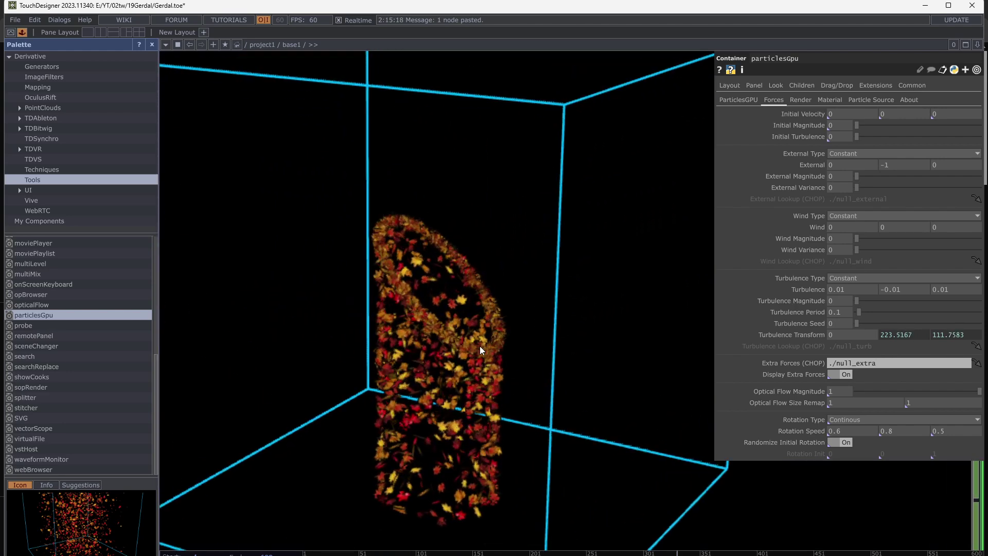
scroll(480, 350, "down", 2)
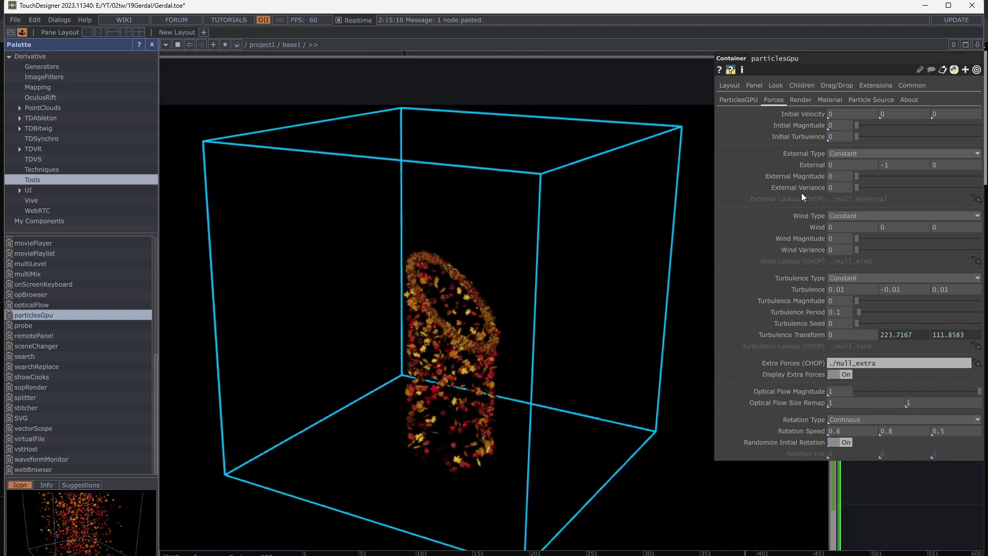
Step: Change the particlesGpu material to Line
left_click(824, 102)
left_click(834, 113)
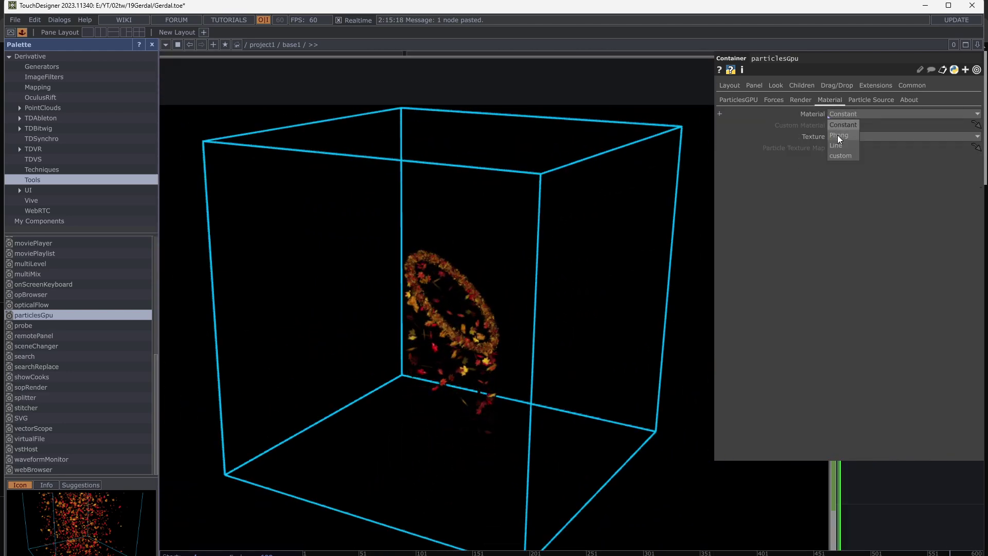
left_click(835, 145)
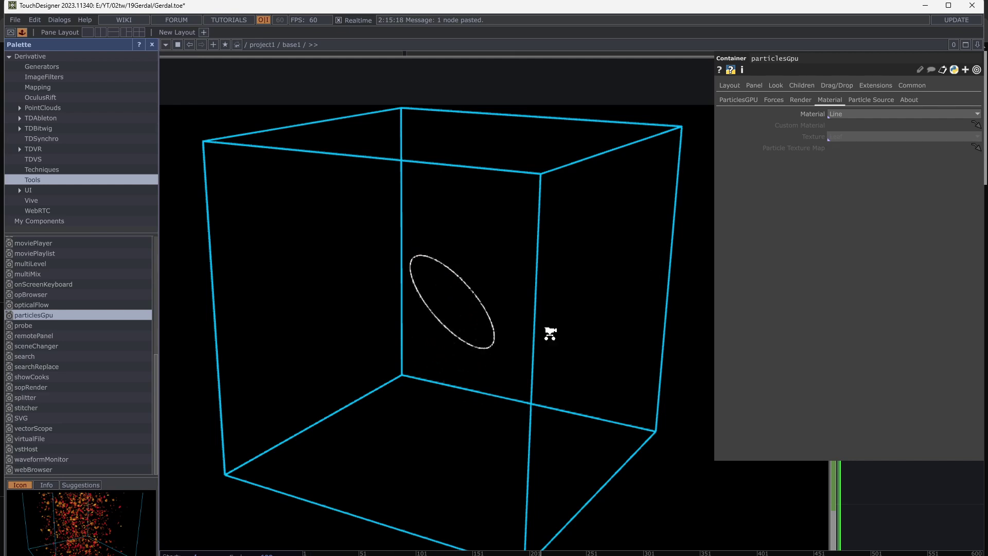
scroll(551, 331, "down", 5)
scroll(549, 336, "down", 2)
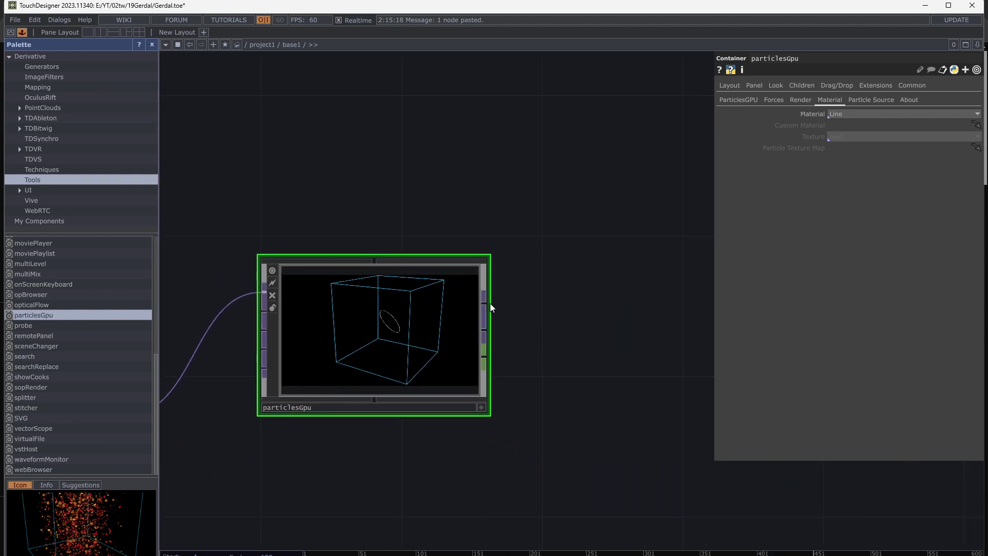
Step: Add a Null TOP to the image output of particlesGpu and position it directly beside the component
left_click(486, 304)
type("nul")
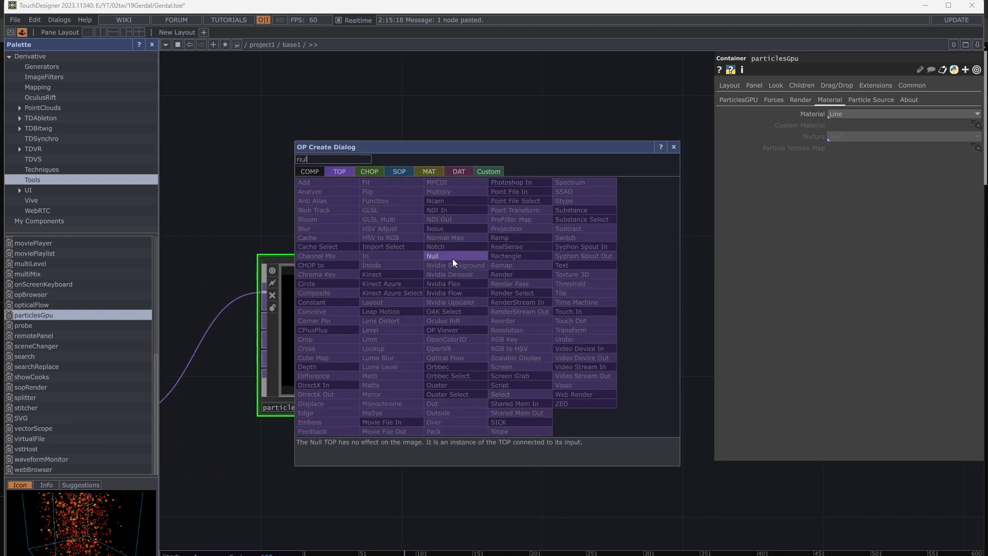
left_click(452, 258)
left_click(599, 207)
left_click_drag(594, 367, 346, 431)
scroll(503, 395, "down", 2)
left_click_drag(303, 334, 303, 406)
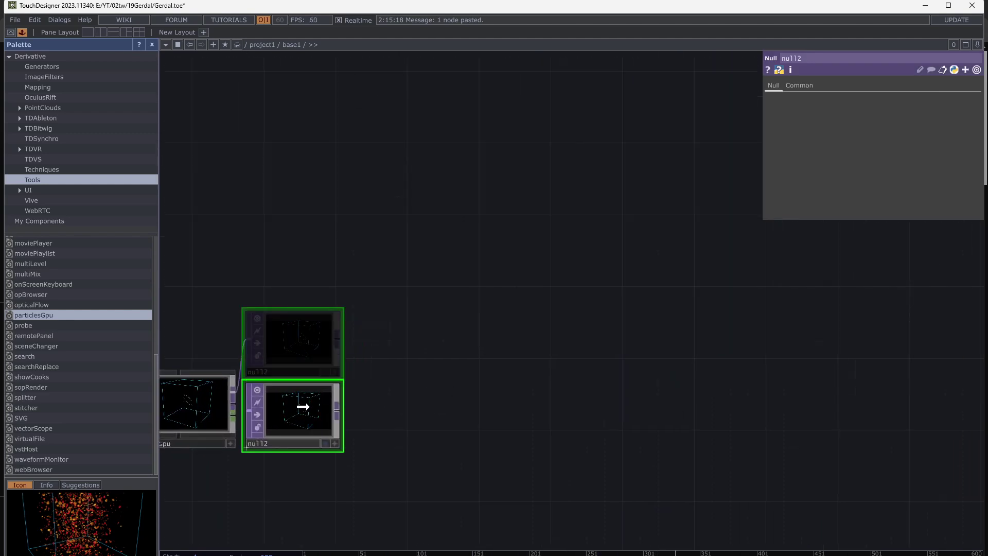
Step: Add a second Null TOP after null2, leaving a wide gap between them
right_click(338, 408)
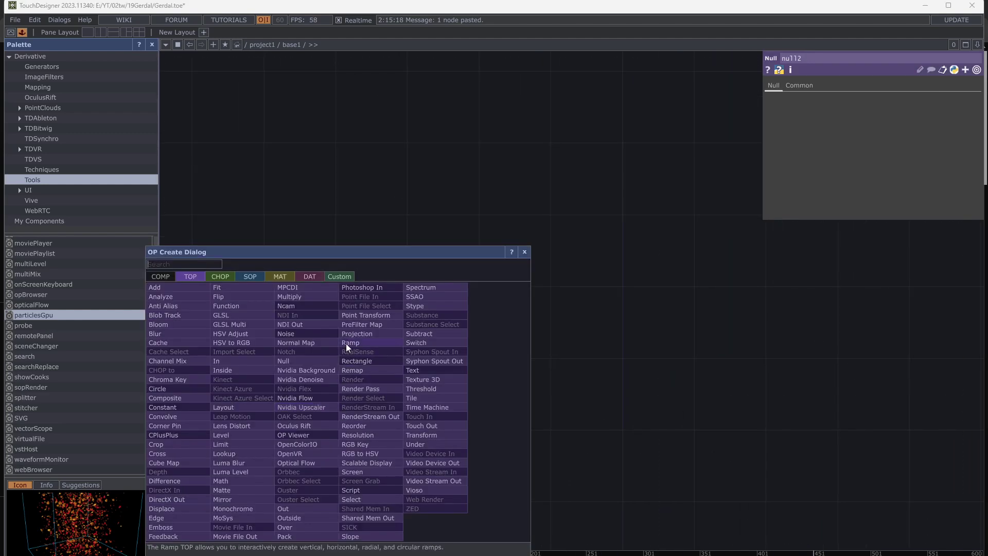
left_click(299, 361)
left_click(814, 412)
left_click_drag(592, 320, 399, 340)
Step: Add an Out TOP to the output of null3
right_click(664, 436)
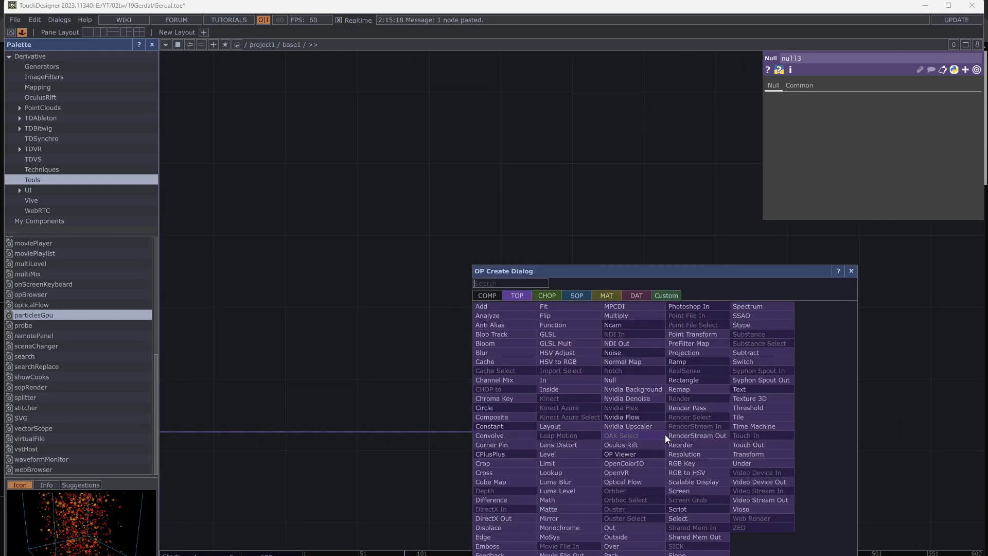
left_click(614, 529)
left_click(732, 441)
left_click_drag(499, 492, 545, 476)
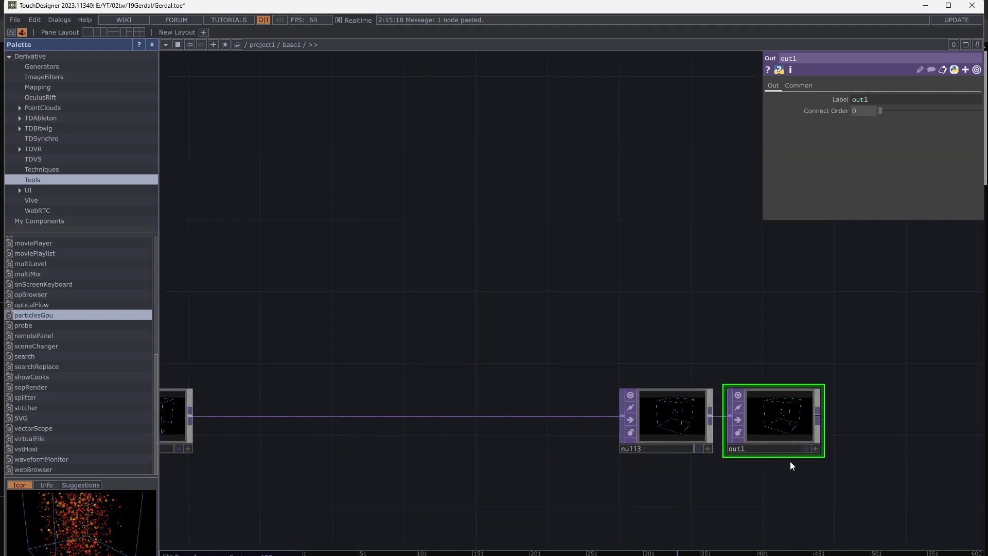
left_click_drag(450, 455, 602, 431)
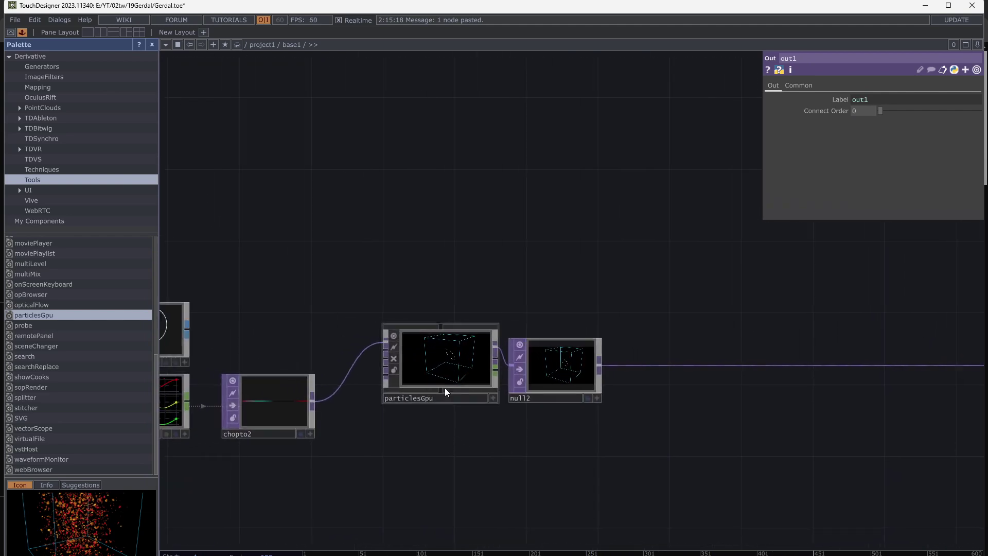
Step: Turn off Display Bounds on the particlesGpu component
scroll(448, 370, "up", 3)
scroll(447, 369, "up", 2)
left_click(451, 353)
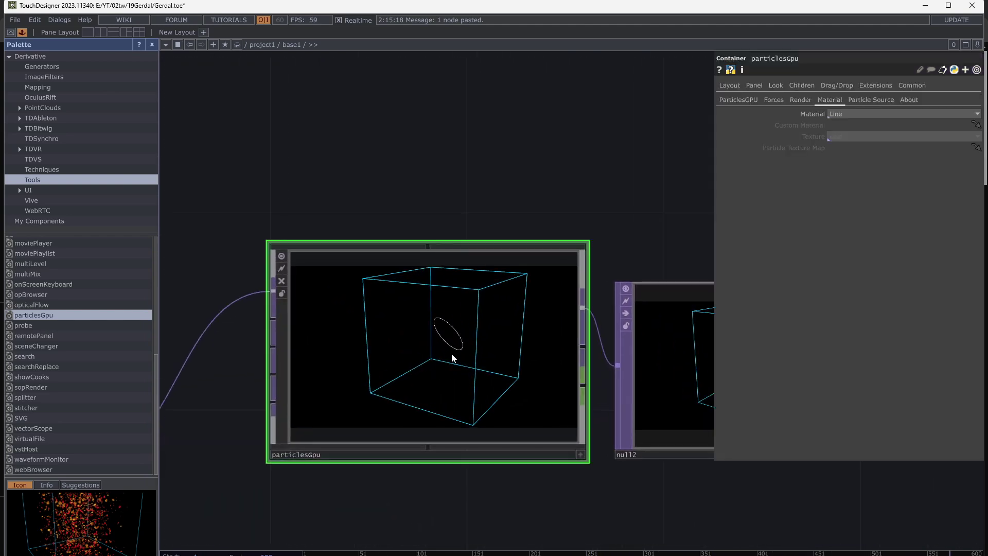
left_click(723, 101)
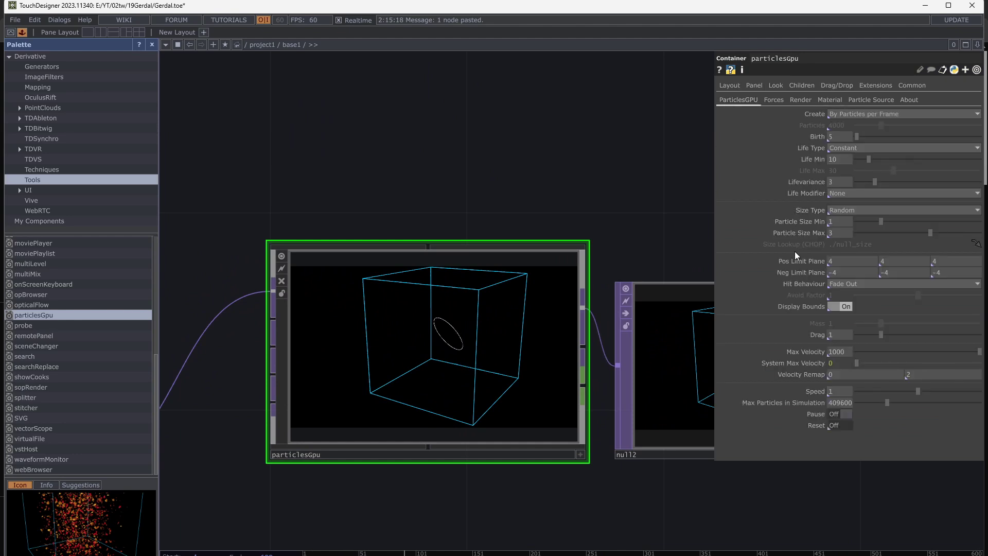
left_click(820, 306)
scroll(573, 181, "right", 1)
scroll(573, 180, "down", 1)
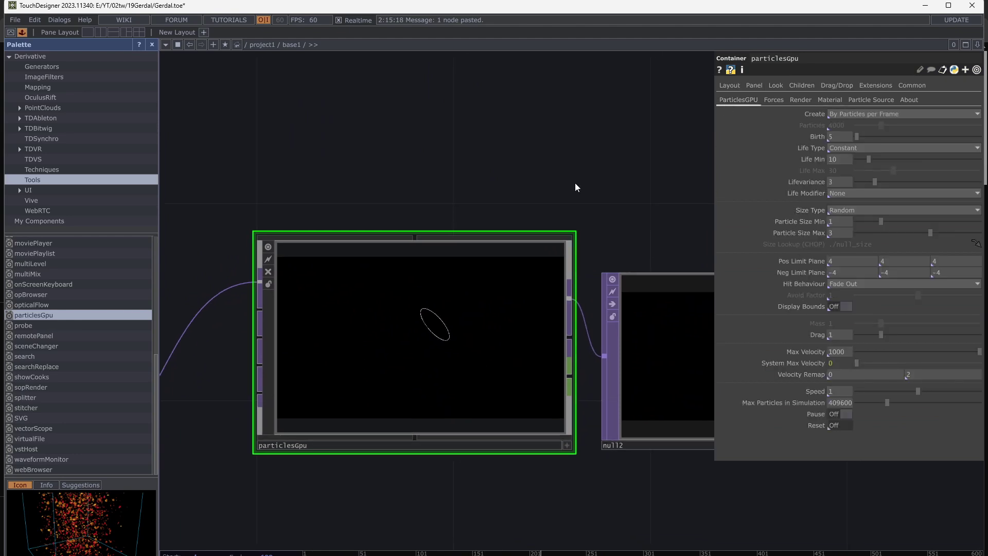
Step: Select pattern1 and display the null2 image as the network background
scroll(575, 183, "down", 5)
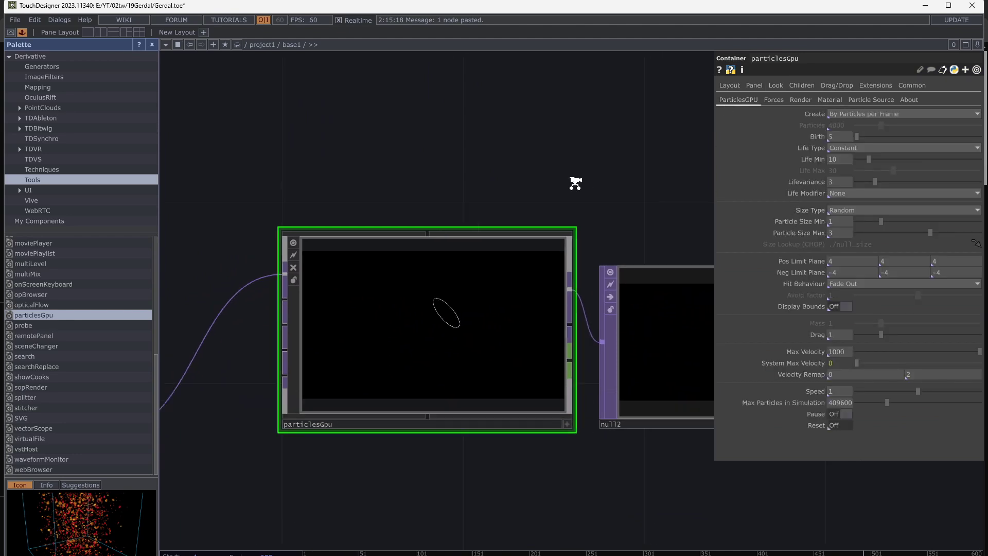
left_click_drag(402, 380, 587, 418)
left_click_drag(464, 391, 553, 392)
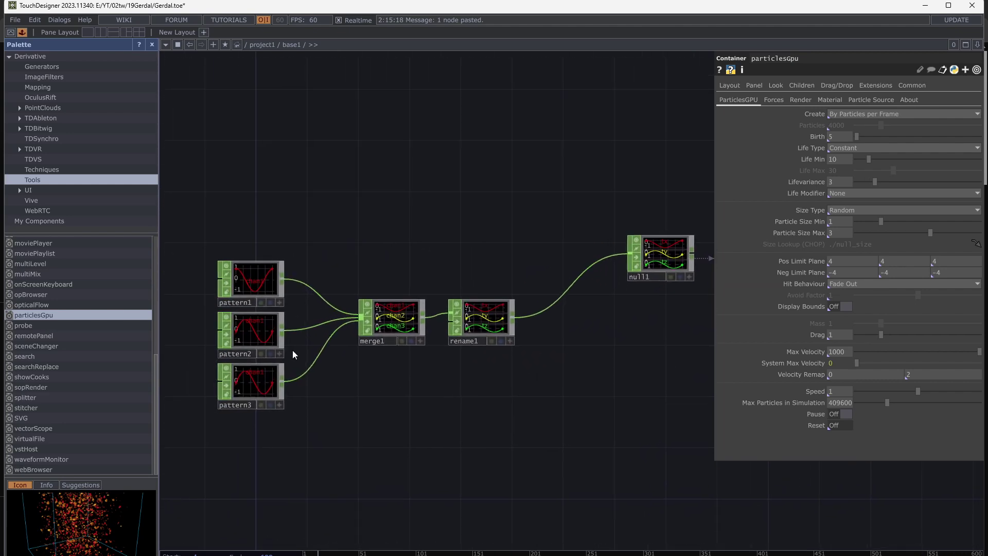
left_click(255, 279)
left_click_drag(651, 369, 484, 385)
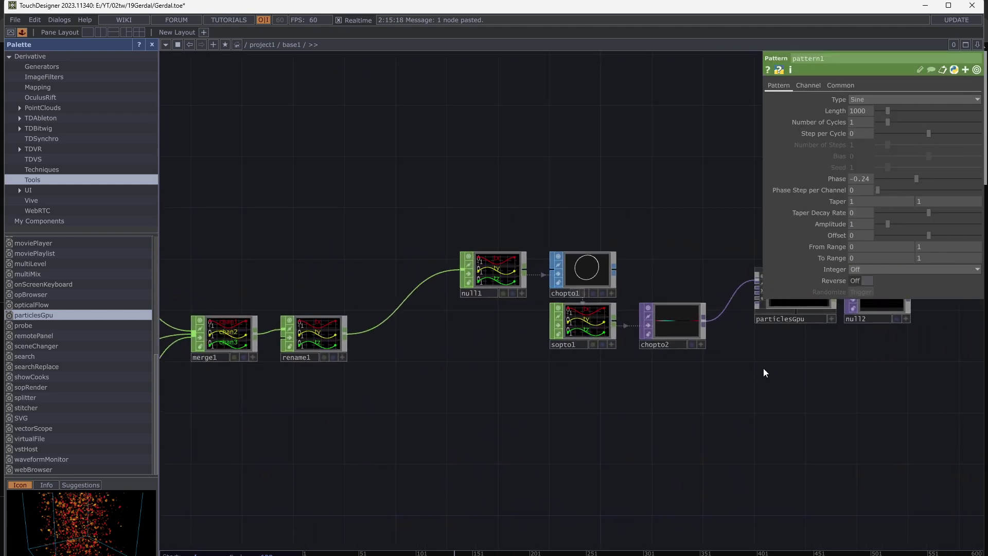
left_click(896, 319)
scroll(541, 424, "left", 5)
scroll(512, 436, "up", 1)
scroll(500, 308, "left", 1)
scroll(500, 307, "up", 1)
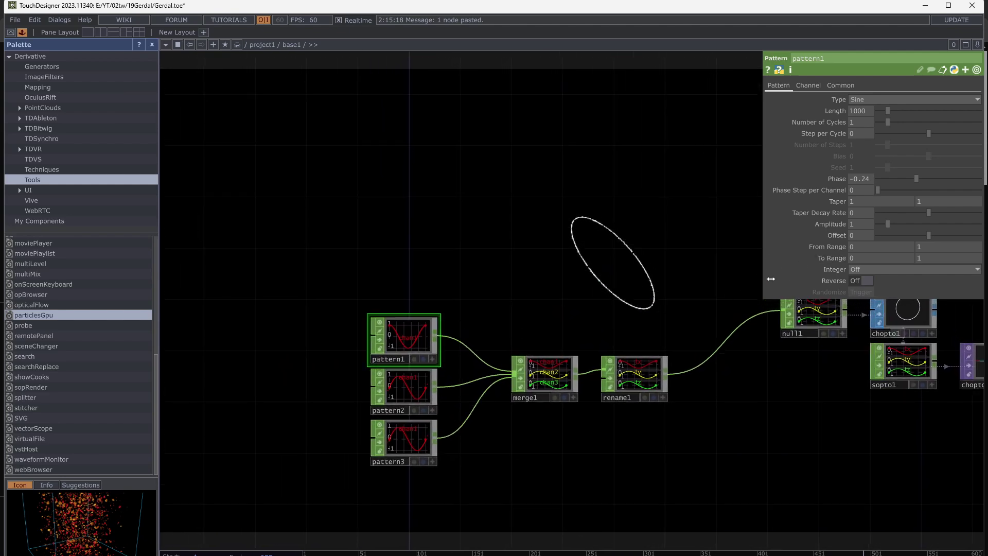
Step: Set pattern1's Phase to the expression absTime.seconds
left_click(872, 179)
type("an")
key("BackSpace")
type("bsTime.seconds")
key("Return")
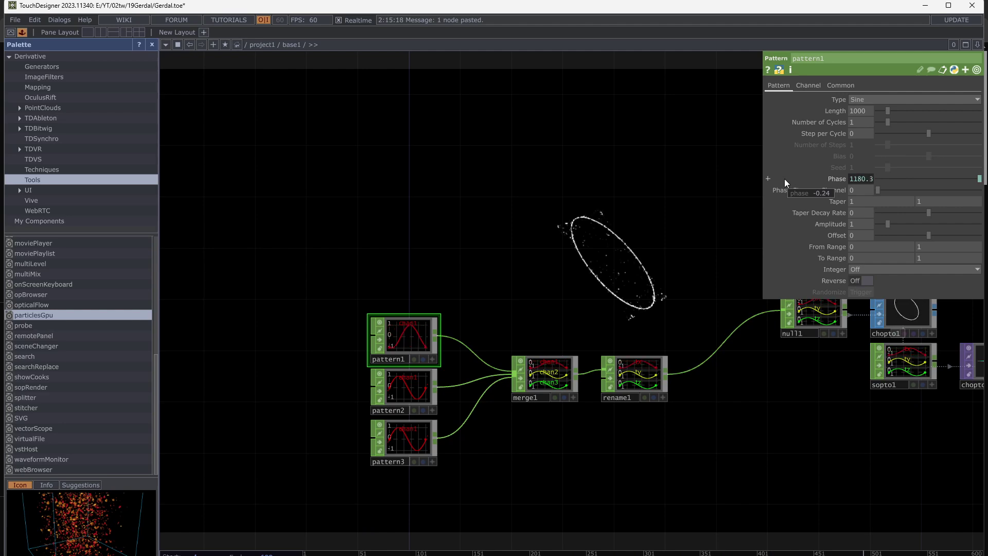
Step: Slow the phase animation by changing pattern1's Phase expression to absTime.seconds*0.2
left_click_drag(790, 436, 588, 451)
scroll(718, 319, "up", 2)
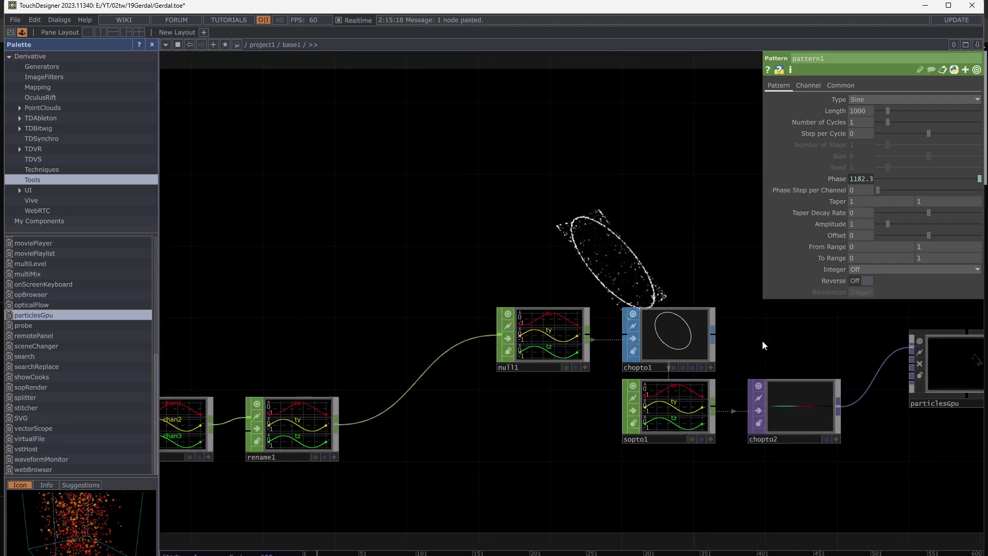
left_click(860, 180)
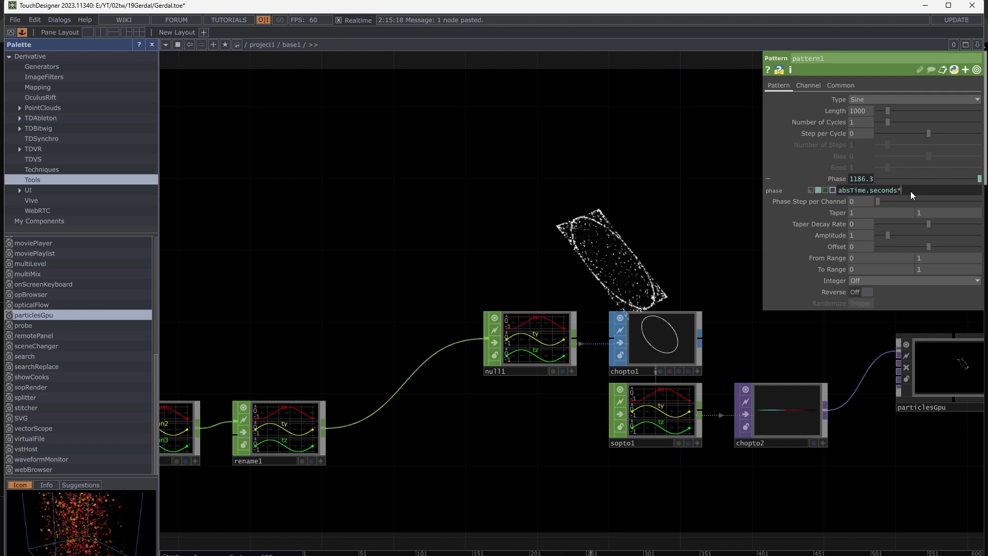
type("2")
Step: Add a Camera COMP to the network just above particlesGpu
left_click_drag(683, 282, 530, 298)
mouse_move(615, 307)
left_mouse_down()
mouse_move(507, 315)
mouse_move(485, 278)
left_mouse_up()
mouse_move(594, 431)
left_mouse_down()
mouse_move(551, 431)
mouse_move(551, 360)
left_mouse_up()
scroll(550, 240, "up", 5)
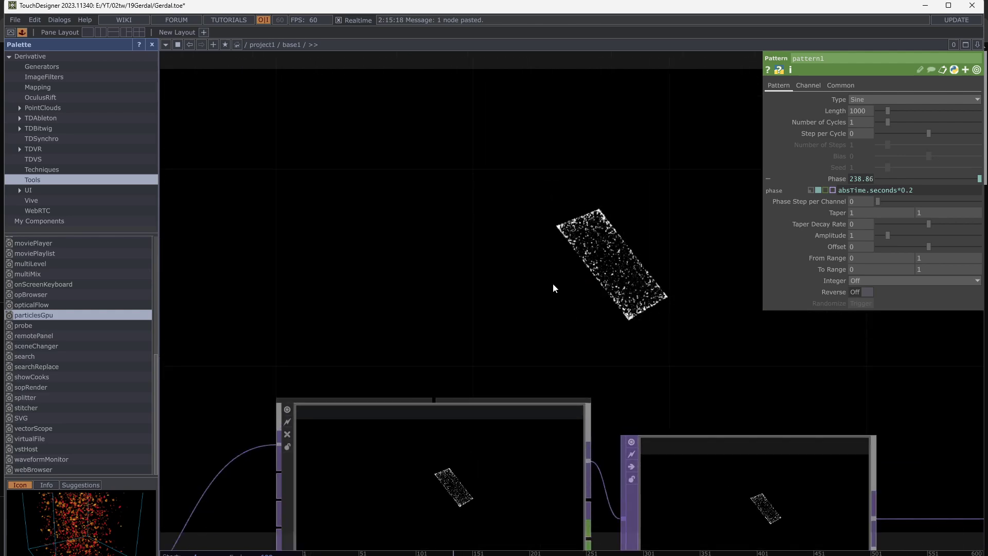
key("Tab")
type("ca")
left_click(375, 151)
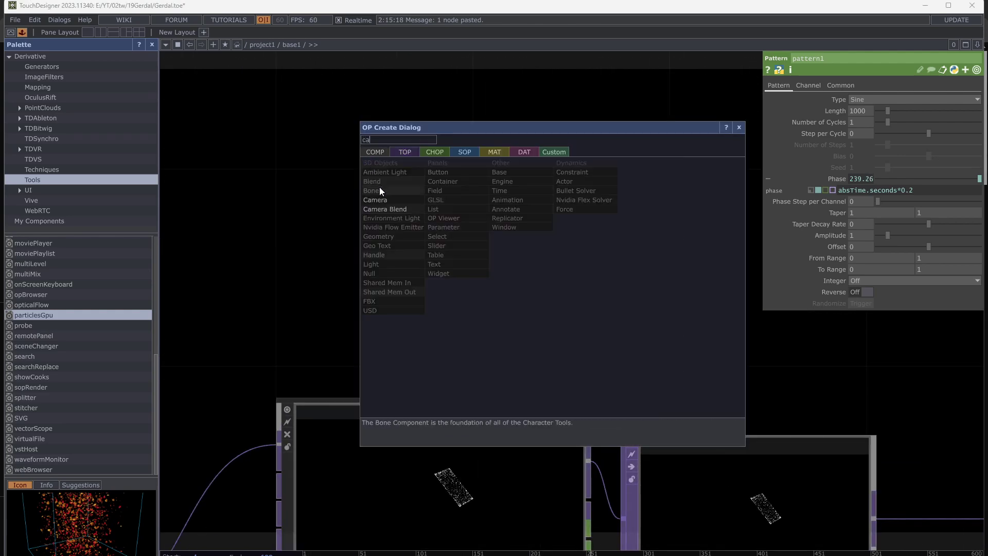
left_click(384, 200)
left_click(532, 238)
scroll(400, 323, "down", 5)
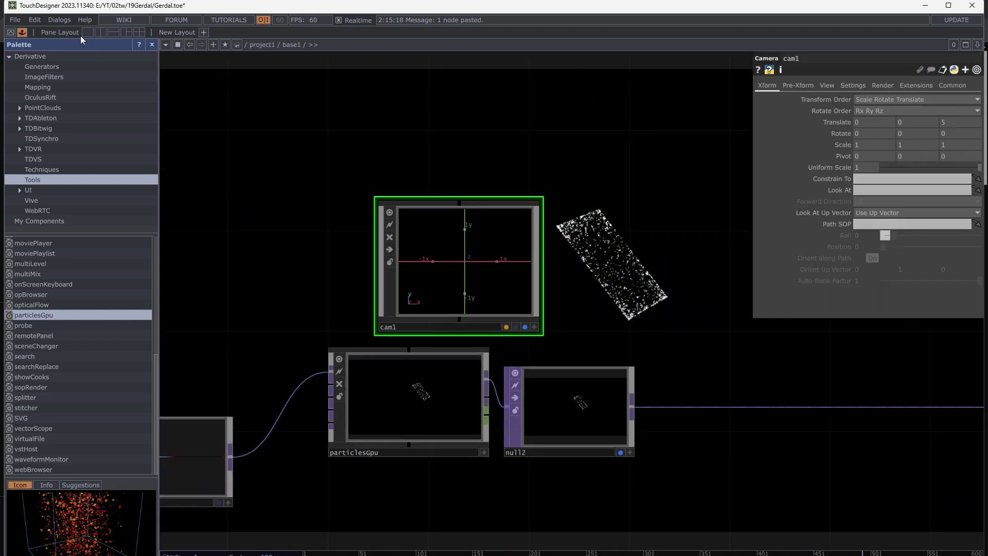
Step: Split the workspace into two side-by-side panes and enter particlesGpu in the second one to reach render1
left_click(97, 33)
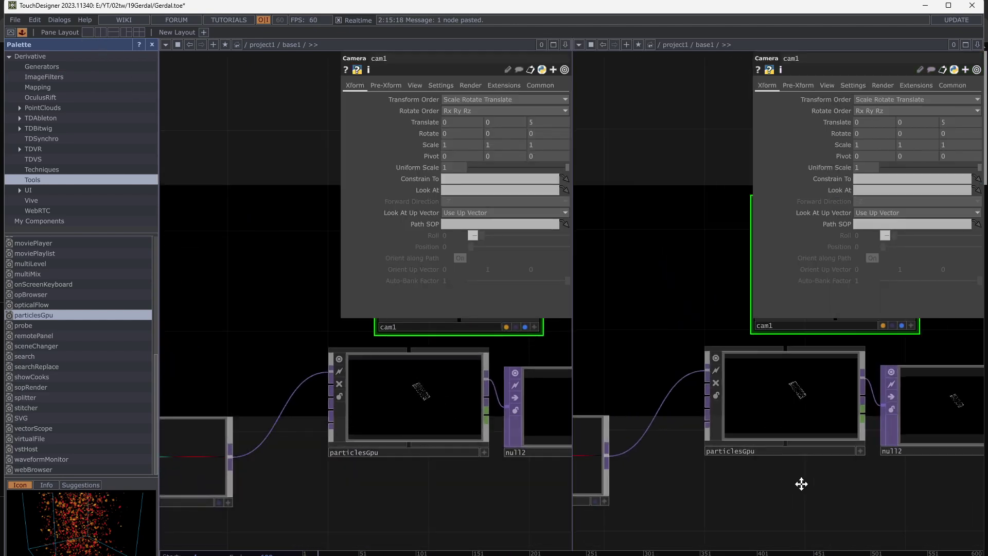
scroll(724, 419, "up", 10)
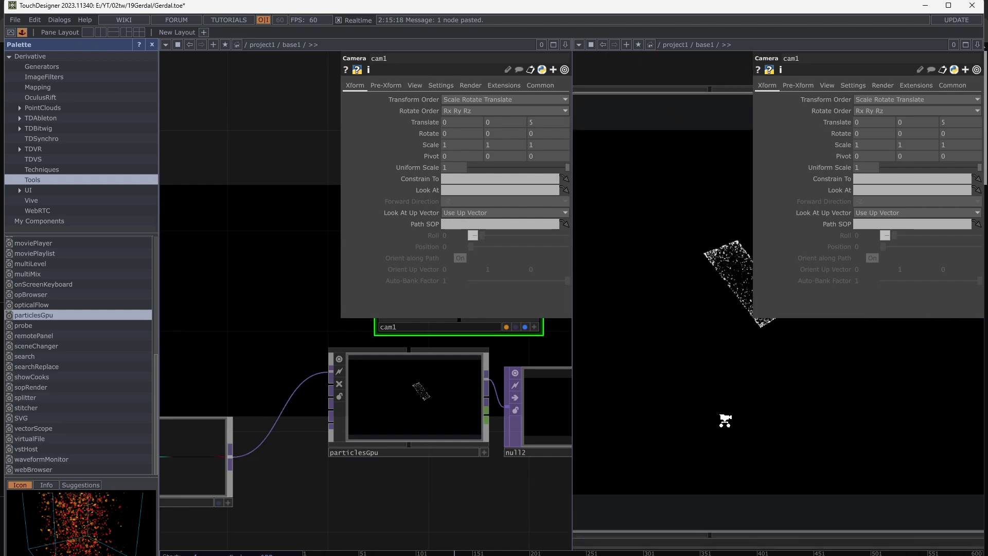
scroll(724, 420, "up", 2)
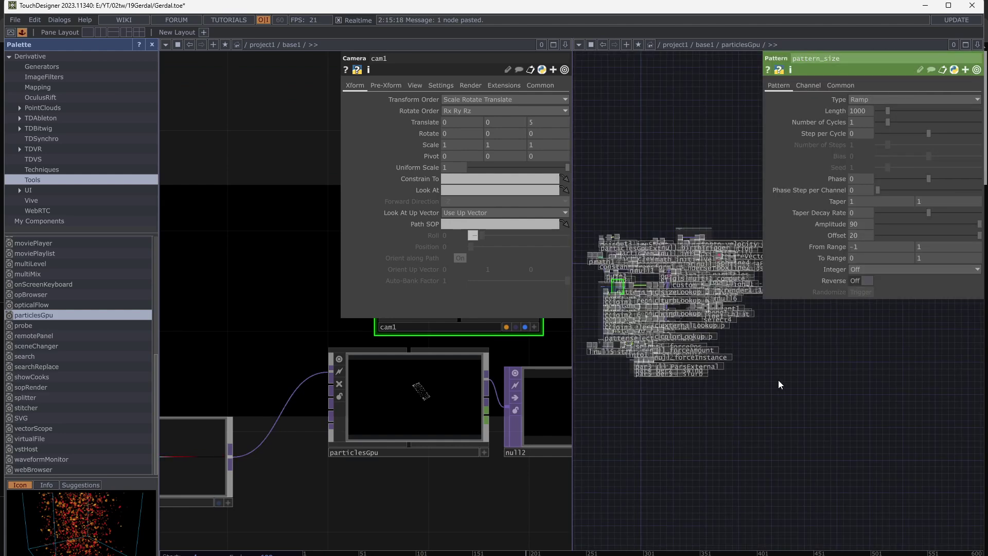
scroll(738, 434, "up", 5)
left_click_drag(705, 298, 722, 355)
scroll(685, 326, "up", 5)
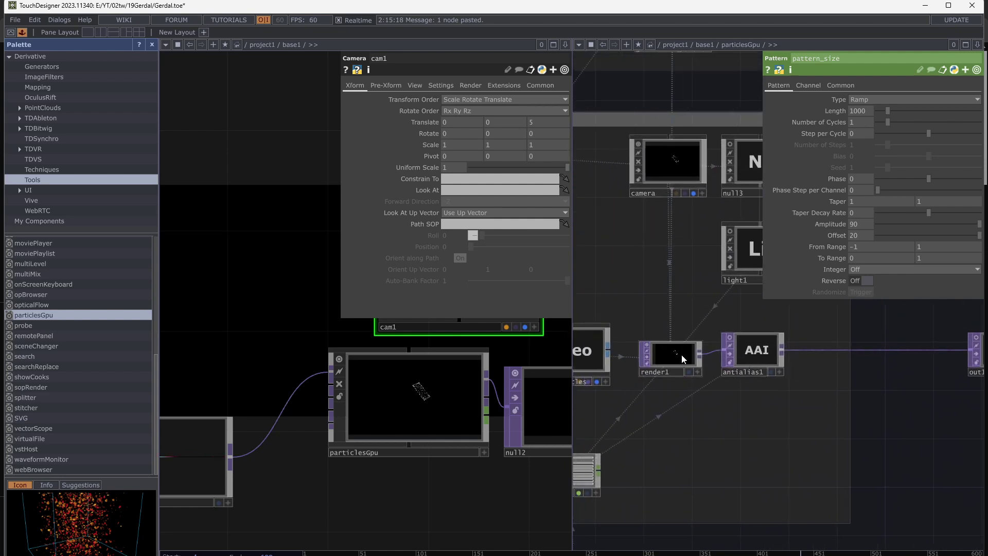
Step: Assign cam1 as the camera of render1 inside particlesGpu, and close the second pane
left_click(683, 358)
left_click_drag(317, 338, 230, 356)
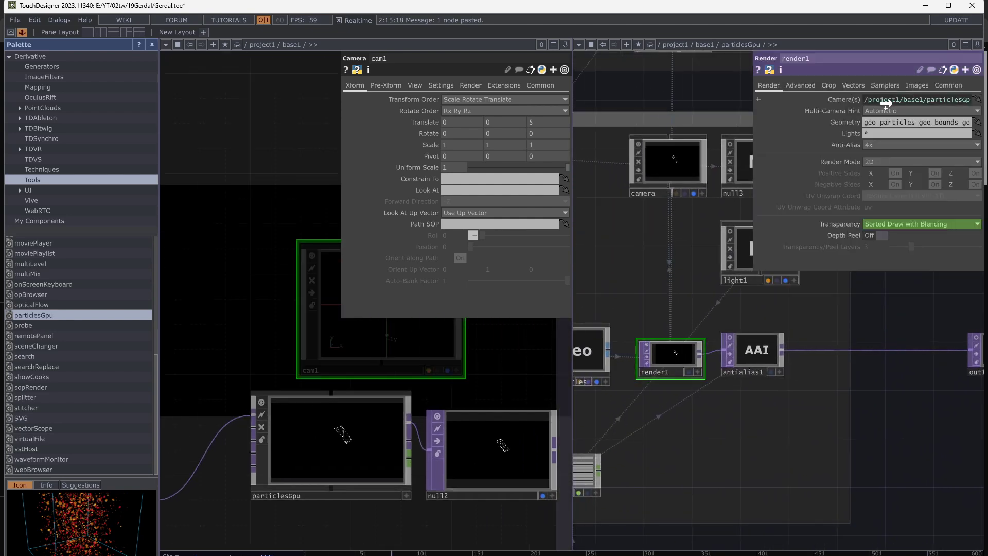
left_click_drag(889, 101, 889, 101)
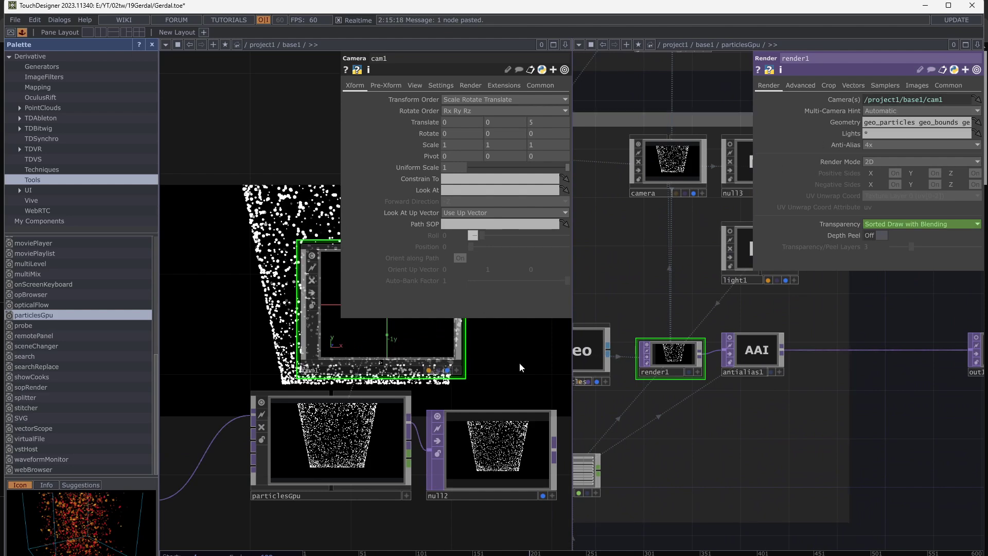
left_click(977, 45)
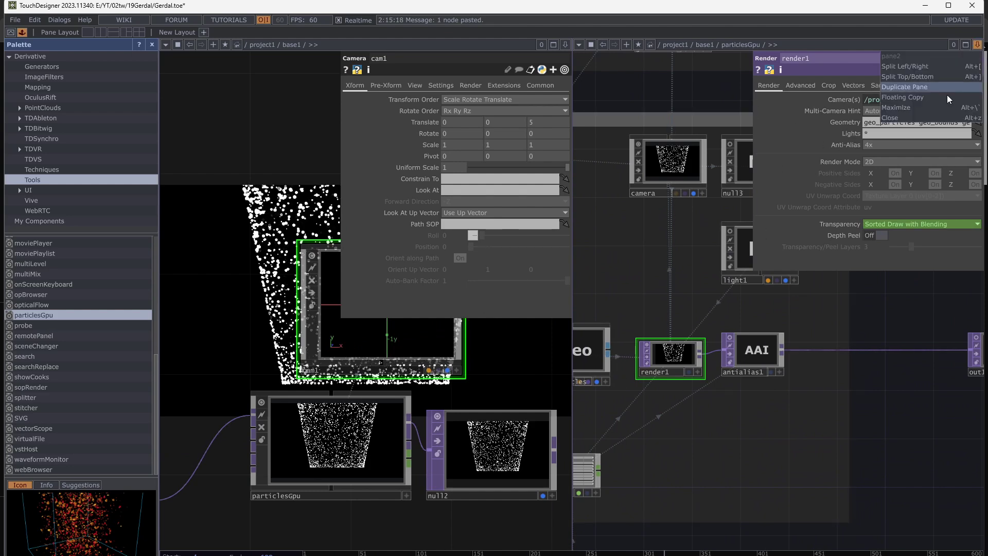
left_click(921, 118)
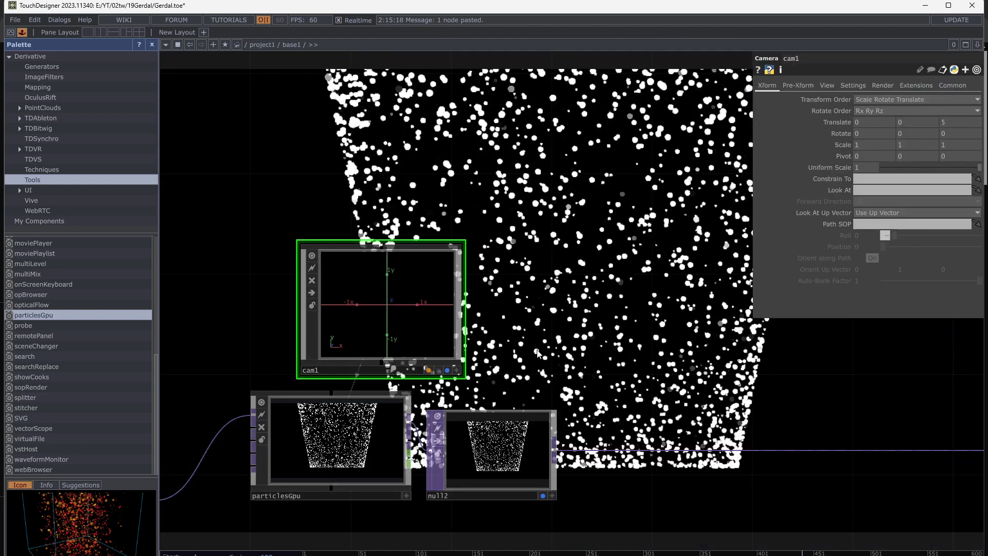
Step: Orbit the cam1 view to an X rotation of about 52 degrees and a Y rotation of about -1
left_click_drag(484, 374, 521, 382)
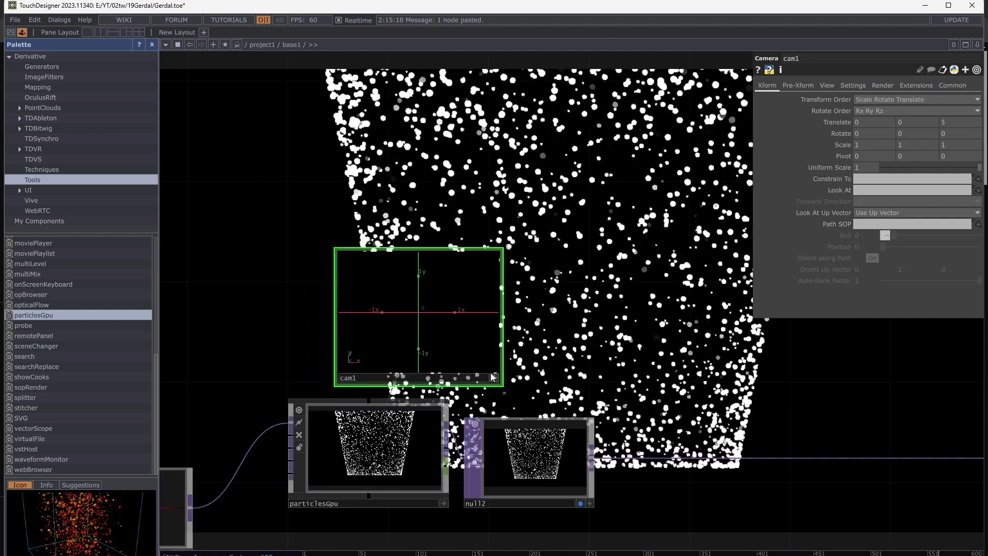
left_click_drag(435, 325, 425, 309)
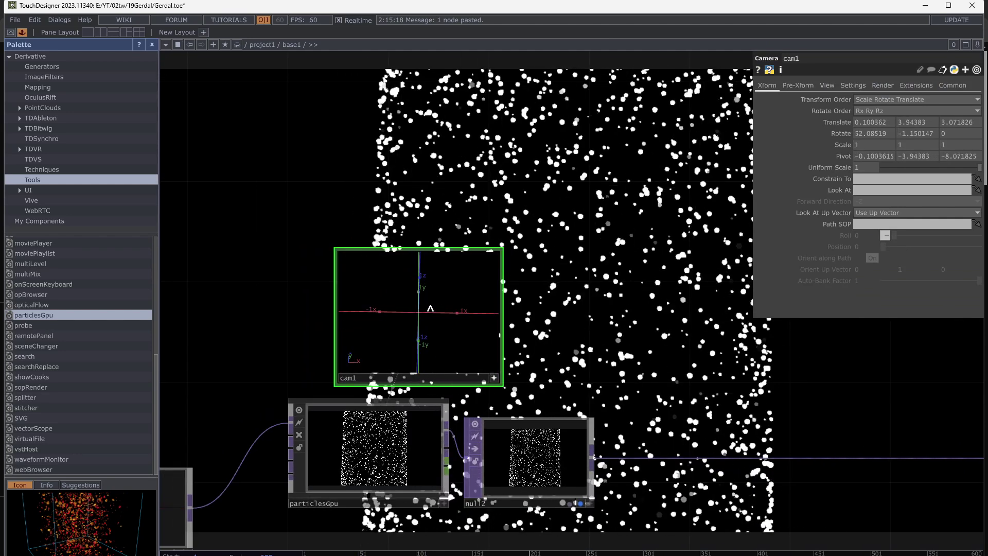
scroll(498, 299, "down", 4)
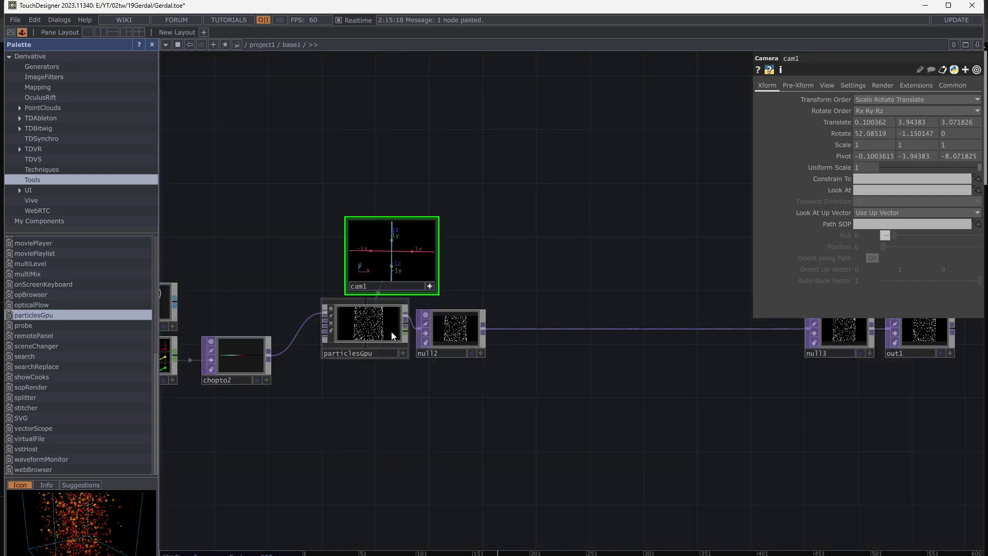
Step: Set the Turbulence Type of particlesGpu's forces to Age
left_click(392, 335)
left_click(778, 99)
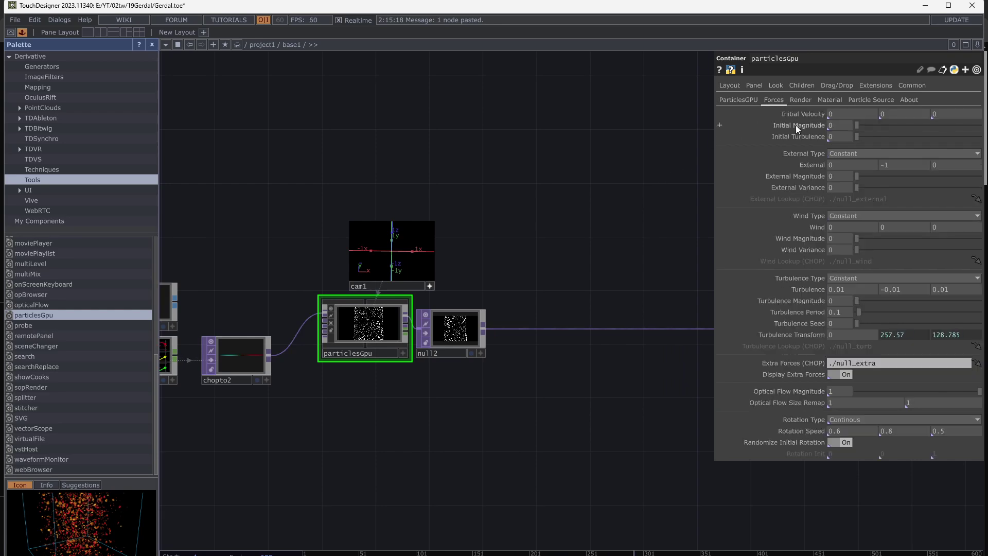
scroll(525, 325, "up", 3)
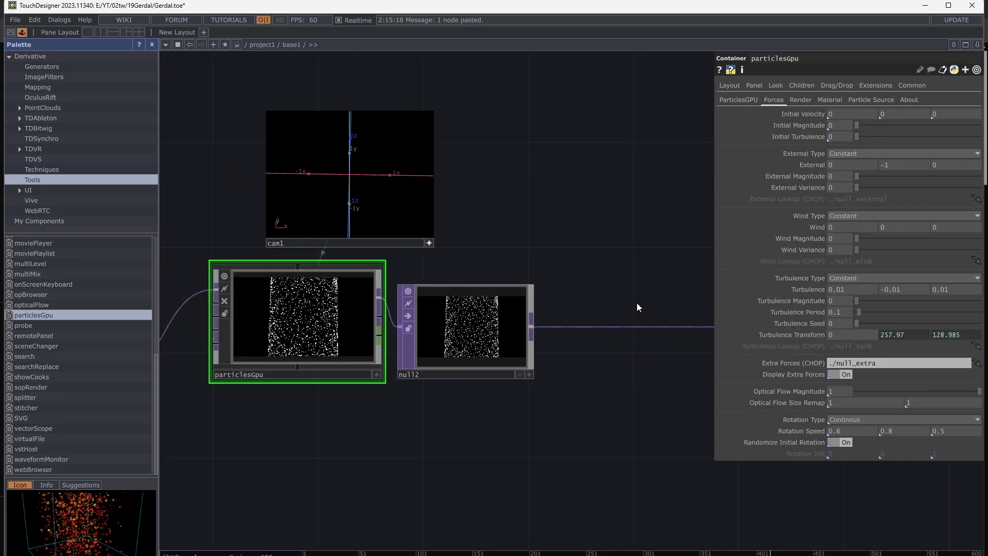
left_click(832, 280)
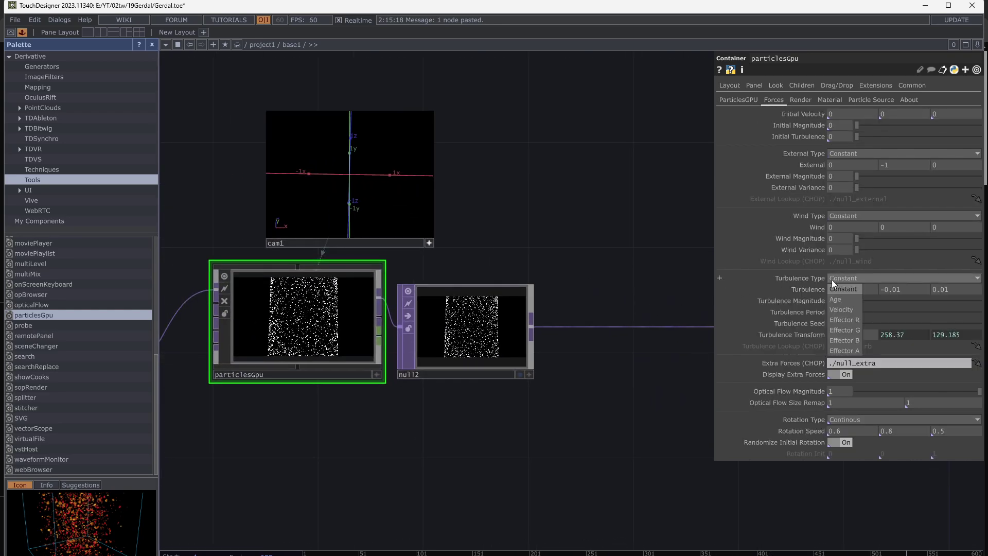
left_click(833, 298)
scroll(558, 405, "up", 3)
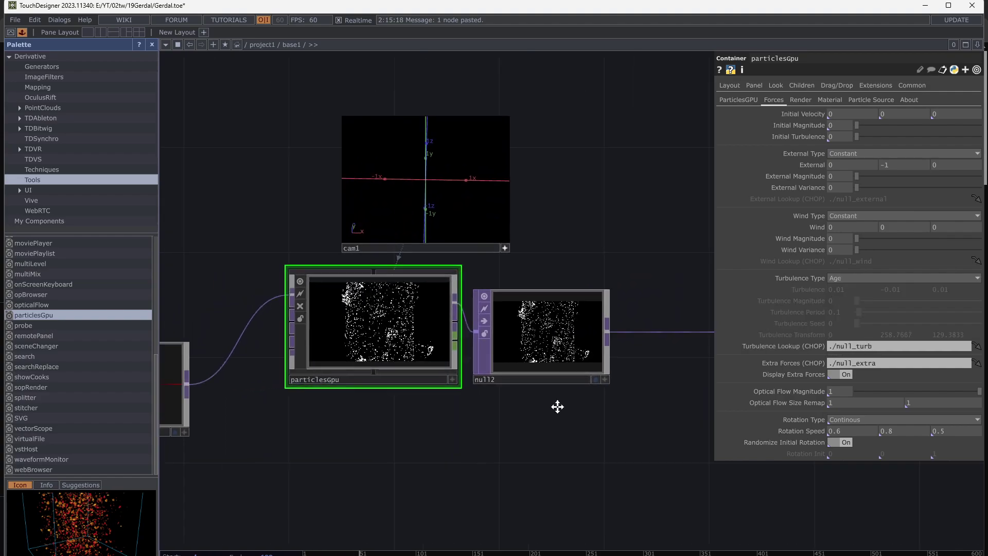
scroll(393, 337, "up", 4)
scroll(414, 360, "down", 2)
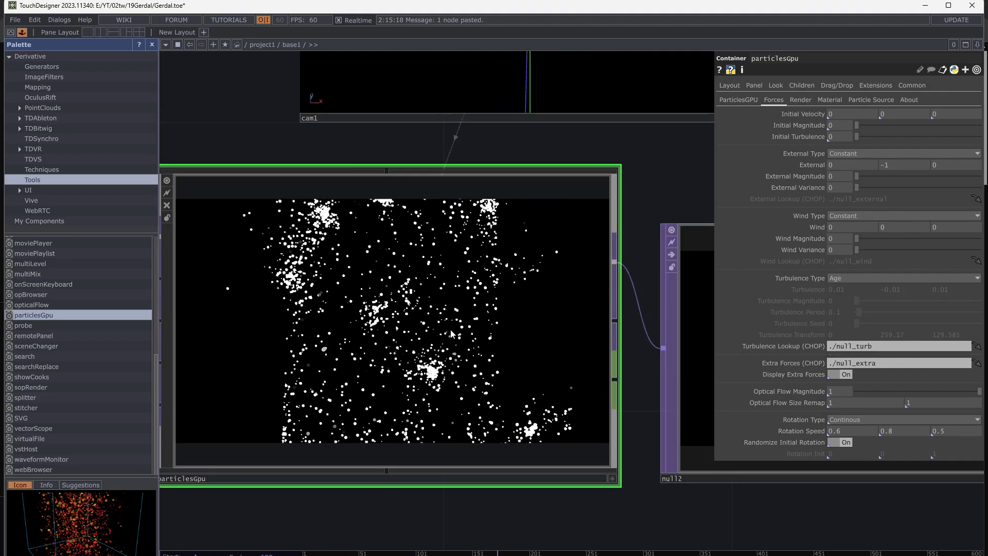
left_click_drag(579, 157, 637, 150)
Step: Set particlesGpu's Birth to 200 and Life Min to 1, and reset the simulation
left_click(736, 98)
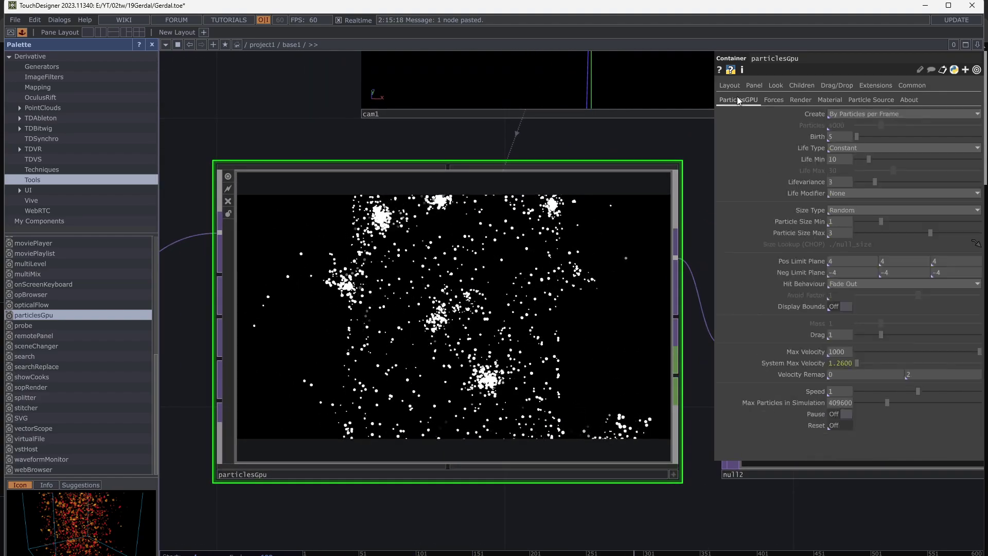
left_click(847, 137)
type("200")
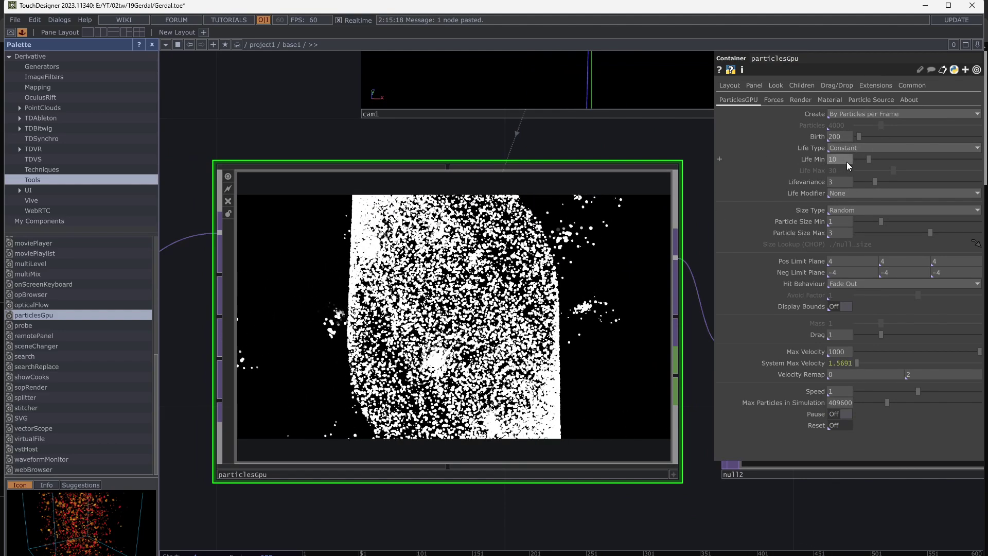
left_click(847, 161)
type("1")
left_click(841, 137)
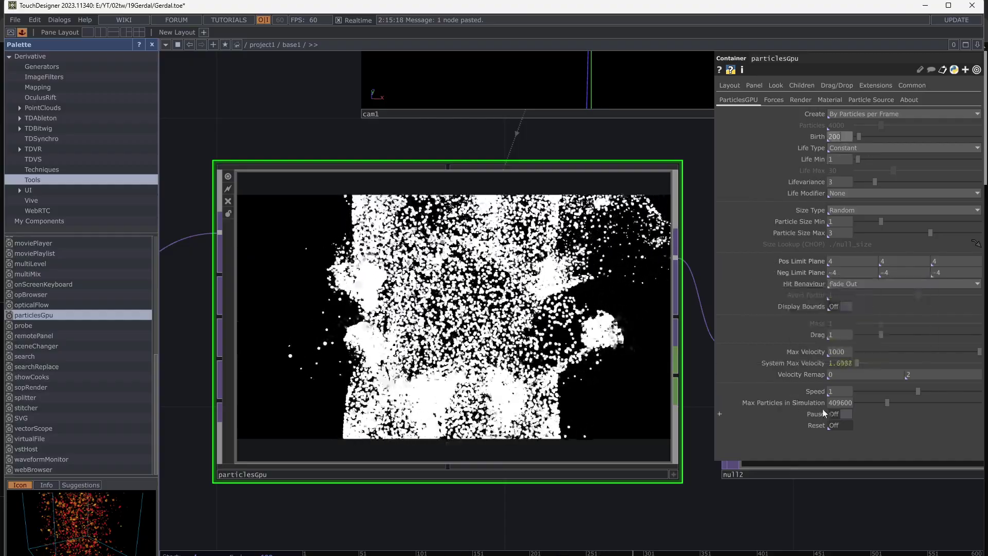
left_click(835, 425)
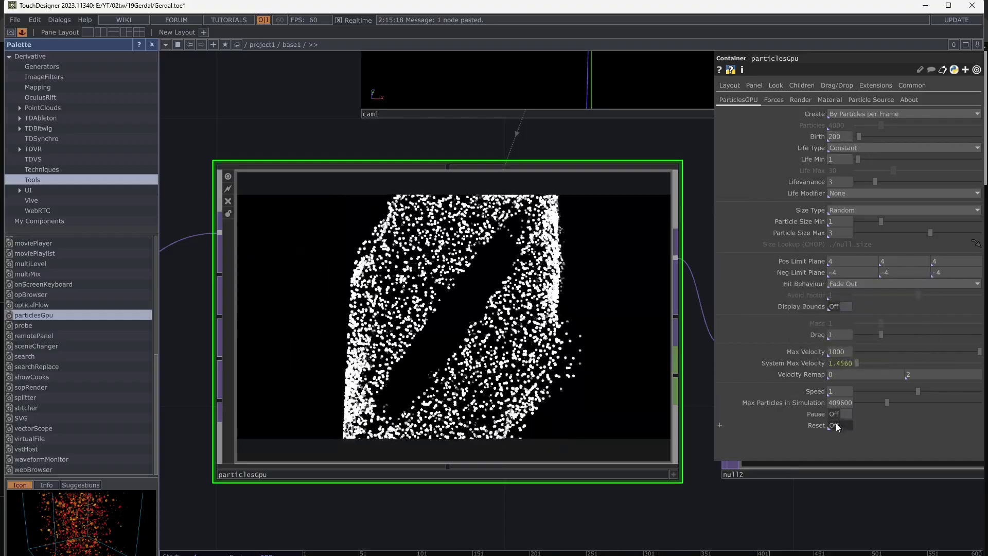
Step: Reduce the particle size range to a minimum of 0.27 and a maximum of 0.88
left_click_drag(859, 222, 879, 232)
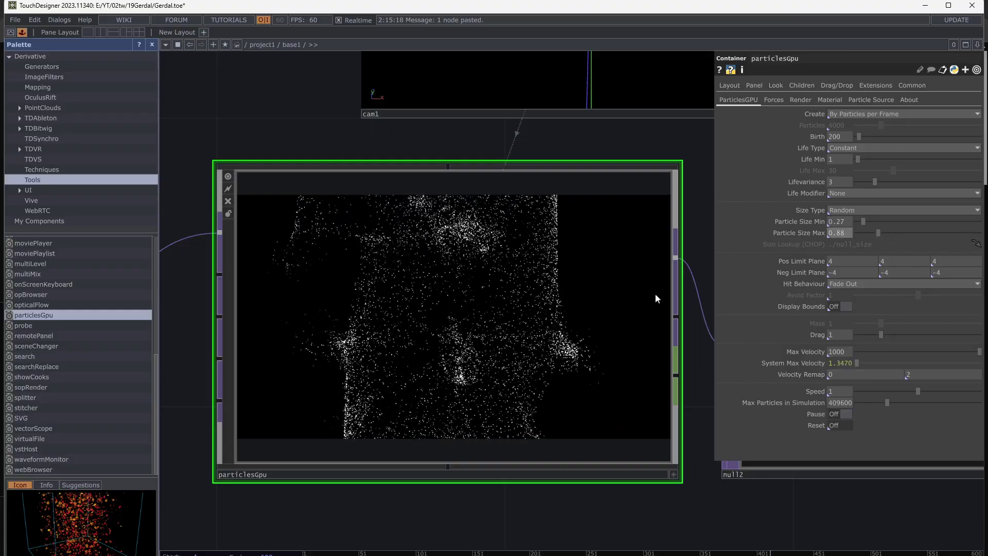
scroll(449, 384, "up", 2)
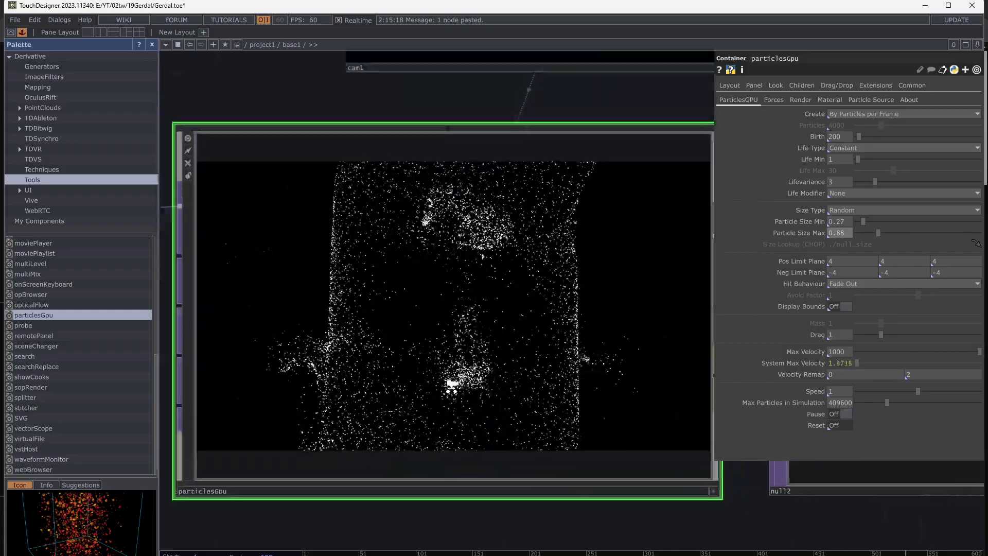
Step: Branch a new Feedback TOP off null2's output and place it above the existing null2–null3 connection
scroll(452, 386, "down", 5)
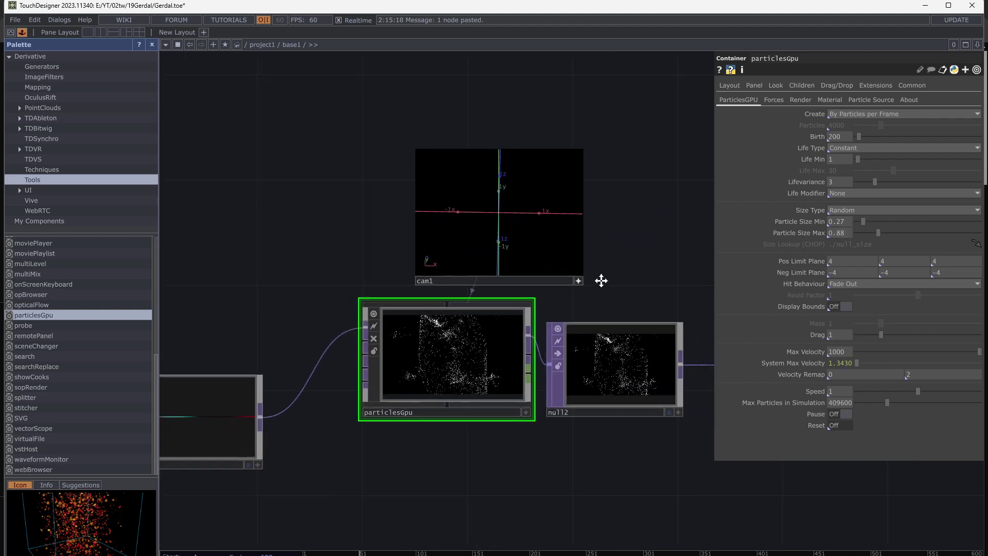
left_click_drag(600, 281, 528, 255)
scroll(593, 403, "down", 3)
left_click_drag(654, 433, 510, 427)
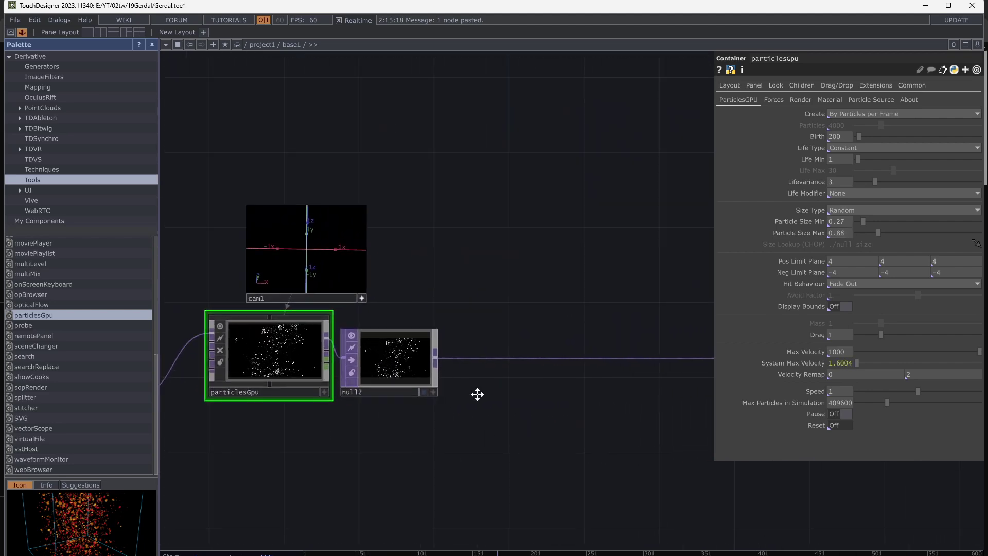
left_click(413, 362)
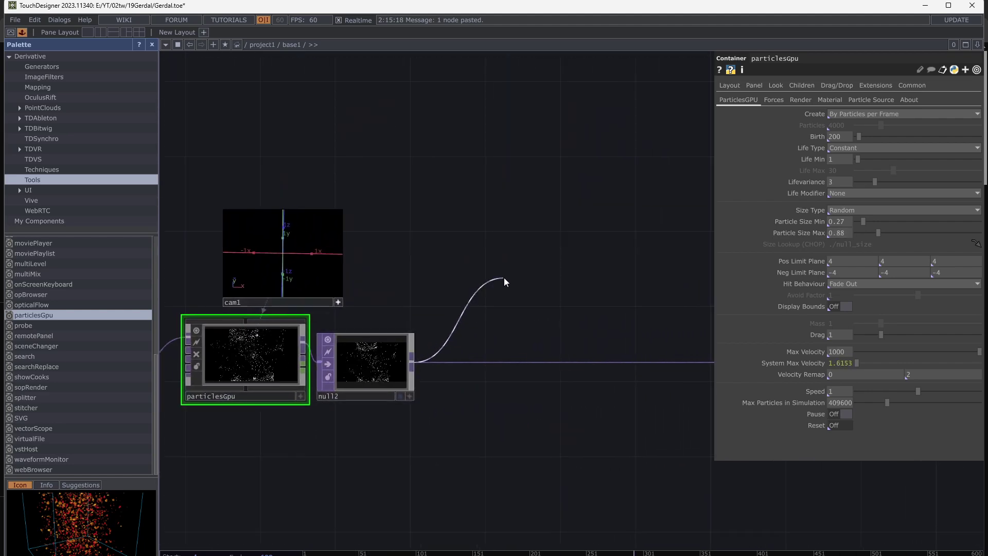
left_click(504, 279)
type("fe")
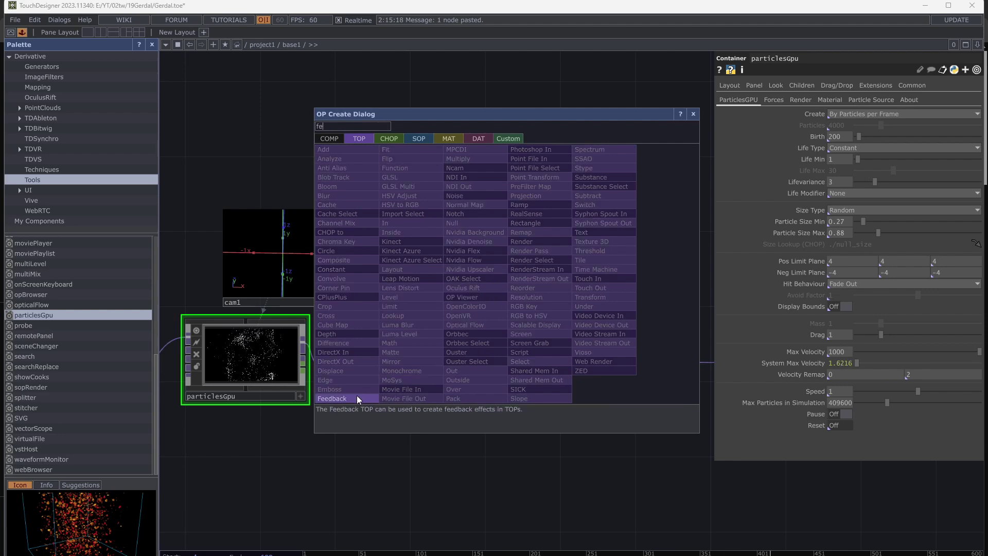
left_click(357, 398)
left_click(491, 280)
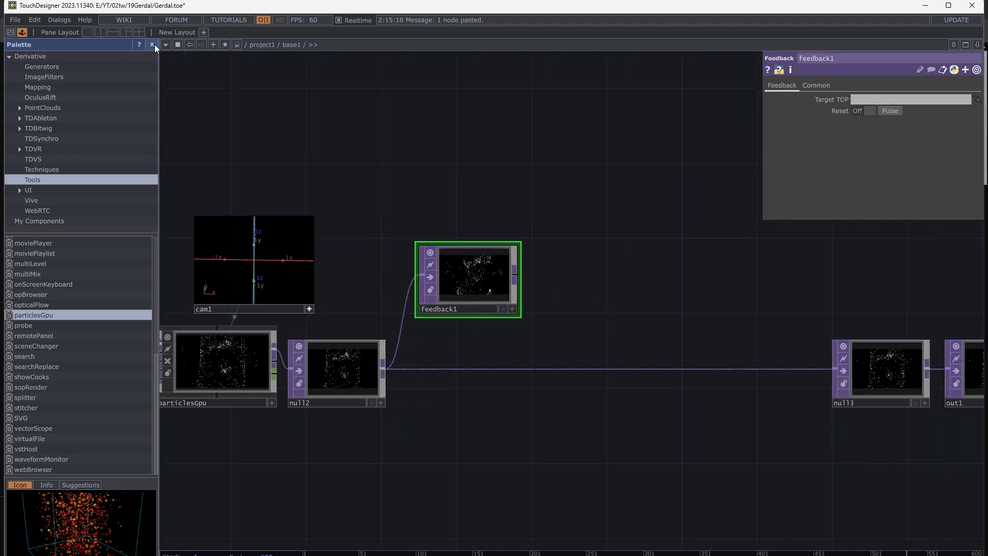
Step: Close the Palette and append a Level TOP to feedback1's output
left_click(153, 44)
scroll(442, 273, "up", 3)
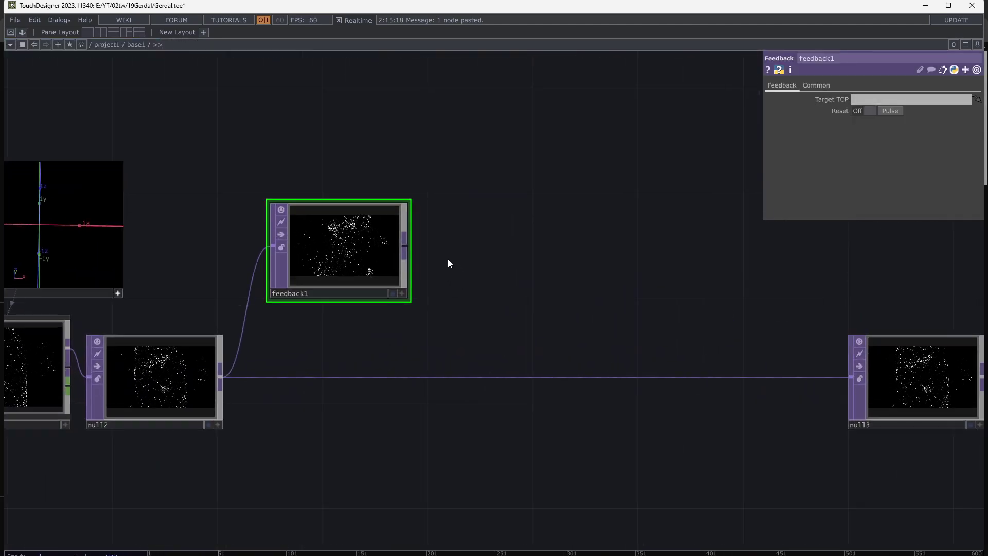
right_click(408, 245)
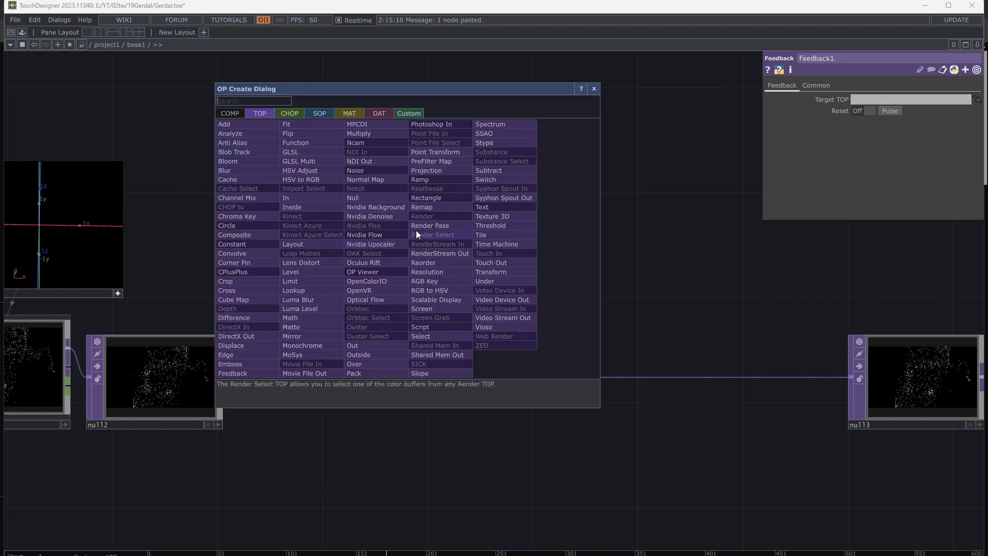
left_click(314, 272)
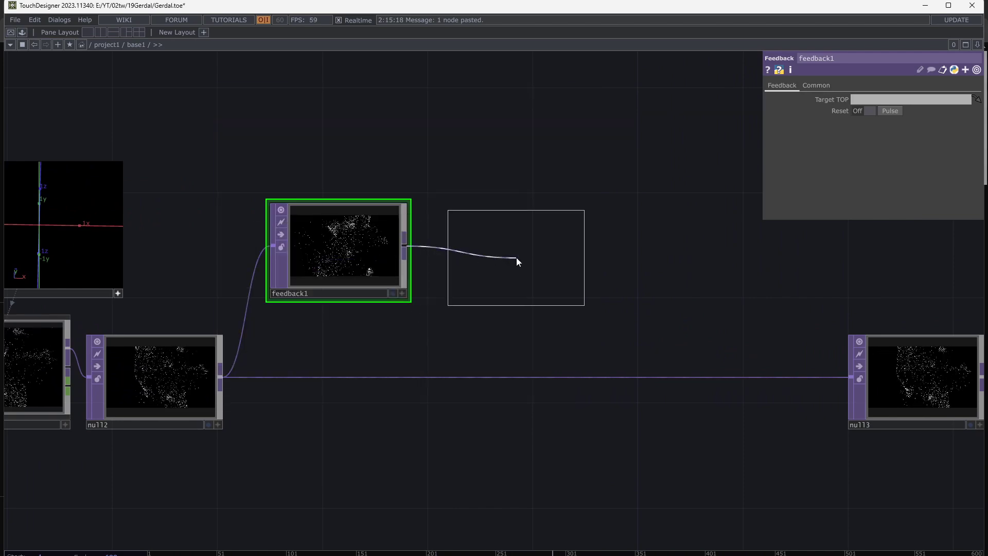
left_click(516, 258)
Step: Append an Add TOP after level1, wire null2 into it as second input, and make it feedback1's Target TOP
right_click(592, 245)
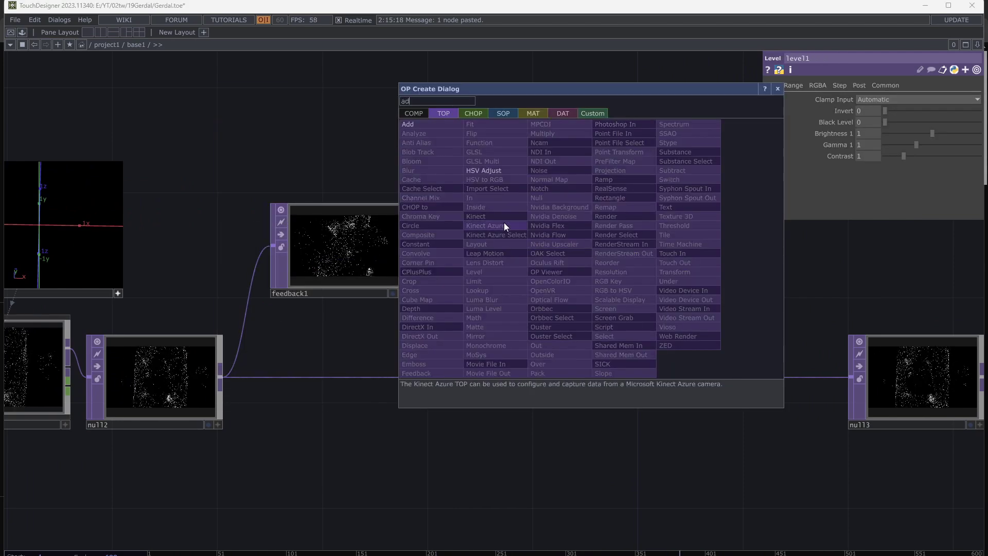
left_click(432, 125)
left_click(688, 315)
left_click(222, 380)
left_click_drag(656, 337, 329, 252)
Step: Lower level1's Post Opacity to 0.962 and inspect the particle trails in add1
left_click(522, 247)
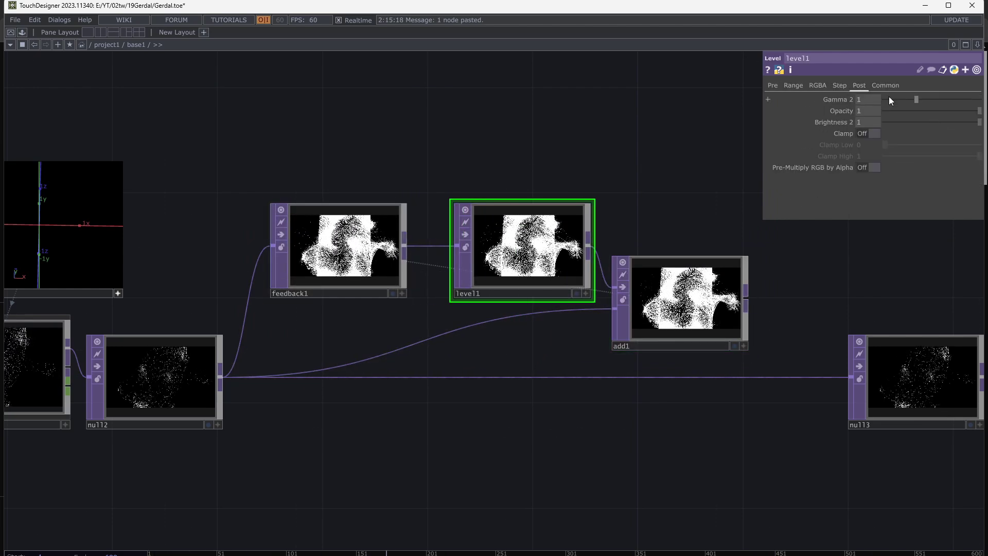
left_click_drag(979, 111, 977, 111)
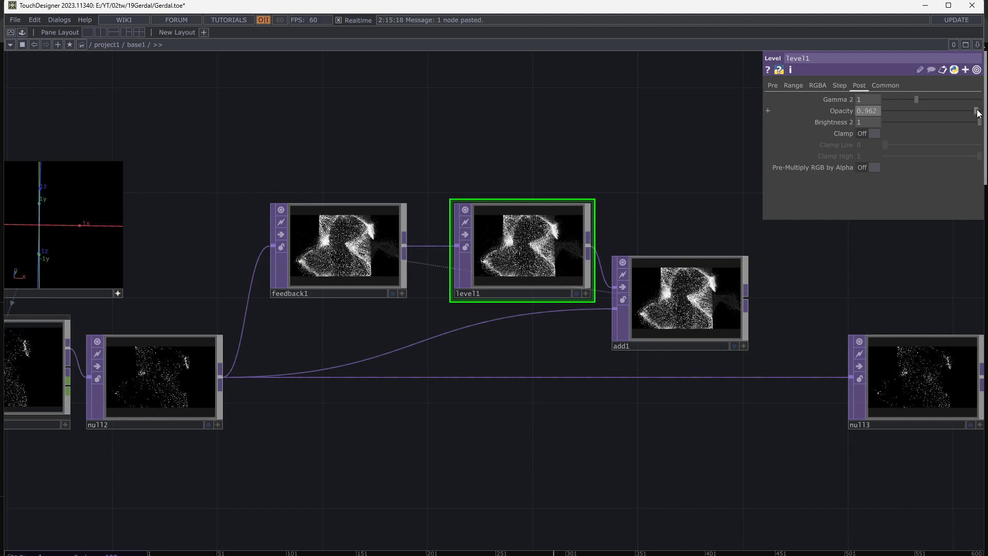
scroll(759, 319, "up", 5)
left_click_drag(776, 321, 793, 347)
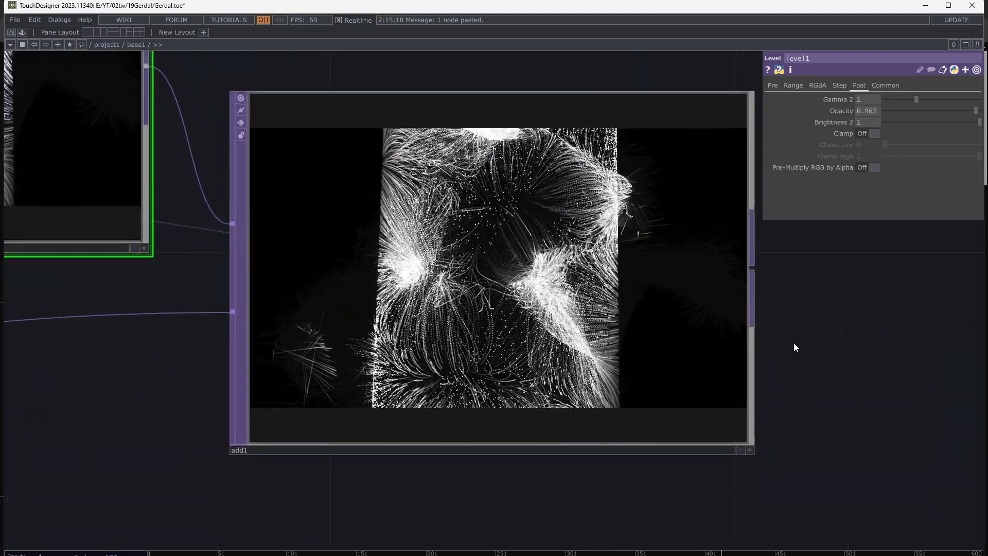
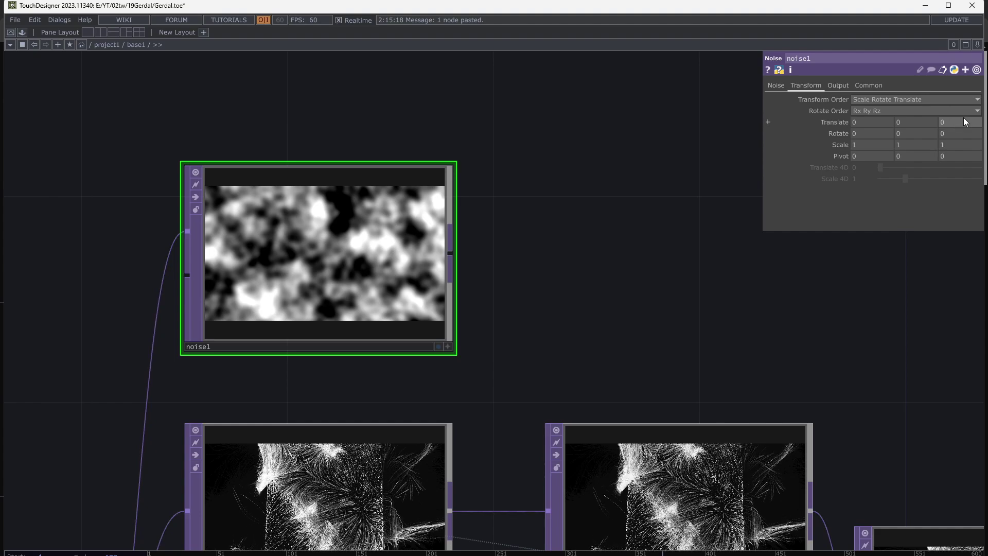
Step: Animate noise1's Z translation with the expression absTime.seconds
left_click(962, 118)
type("abs")
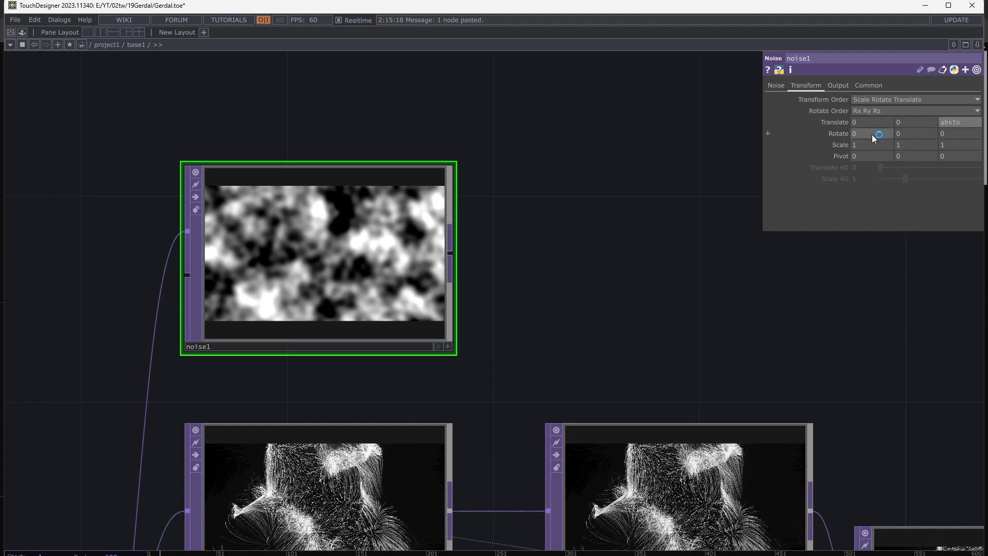
type("Time.sec")
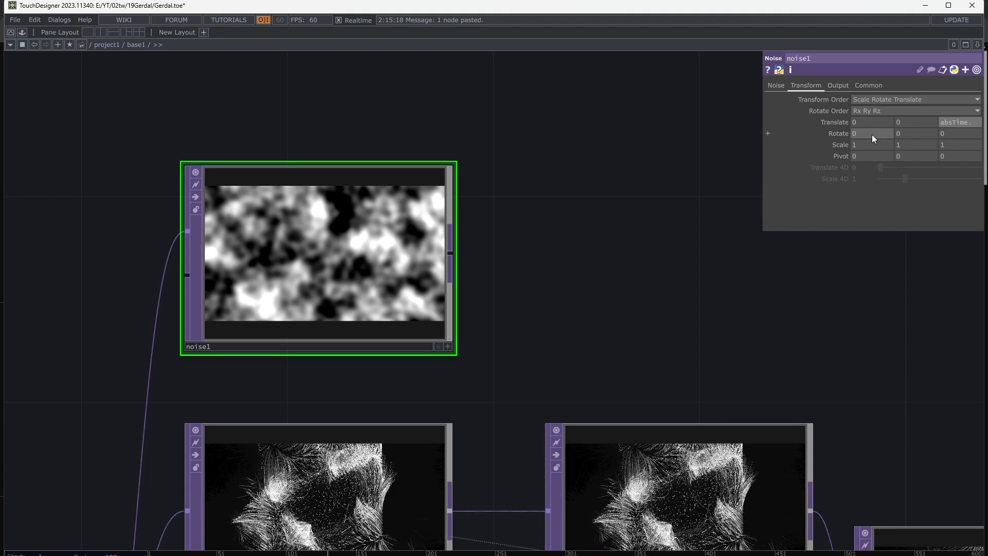
key("BackSpace")
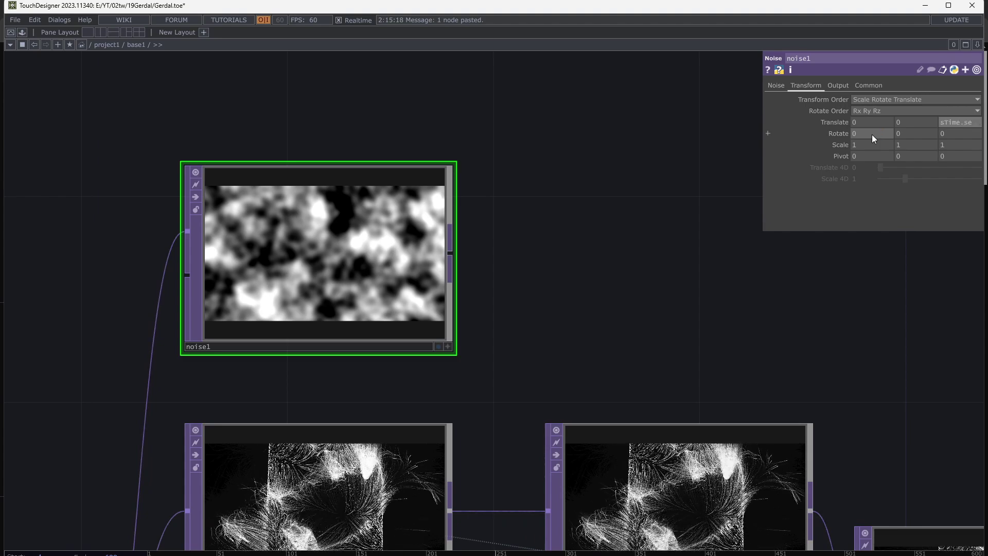
type("conds")
key("Return")
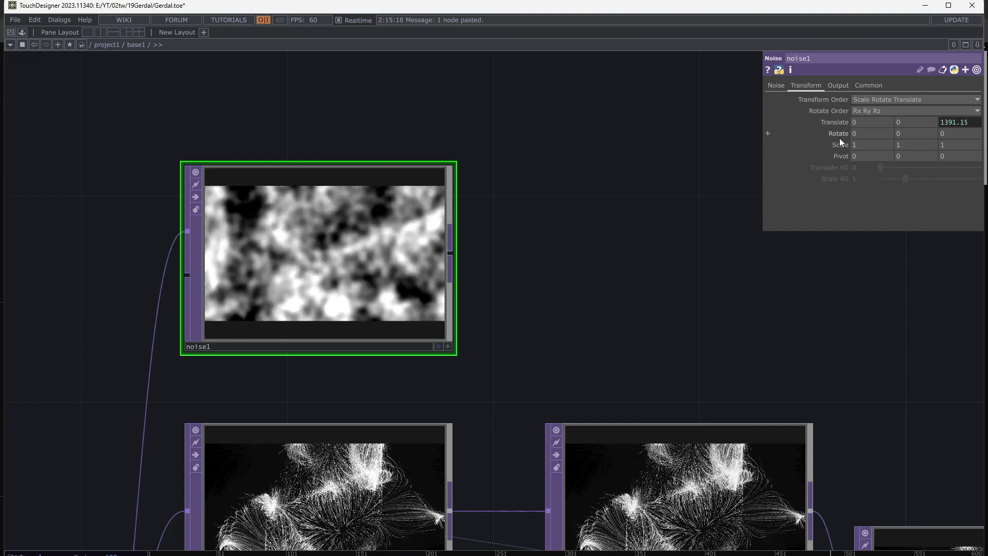
Step: Slow down the noise animation by changing noise1's tz expression to absTime.seconds*.1
left_click(845, 123)
left_click(909, 155)
type("*")
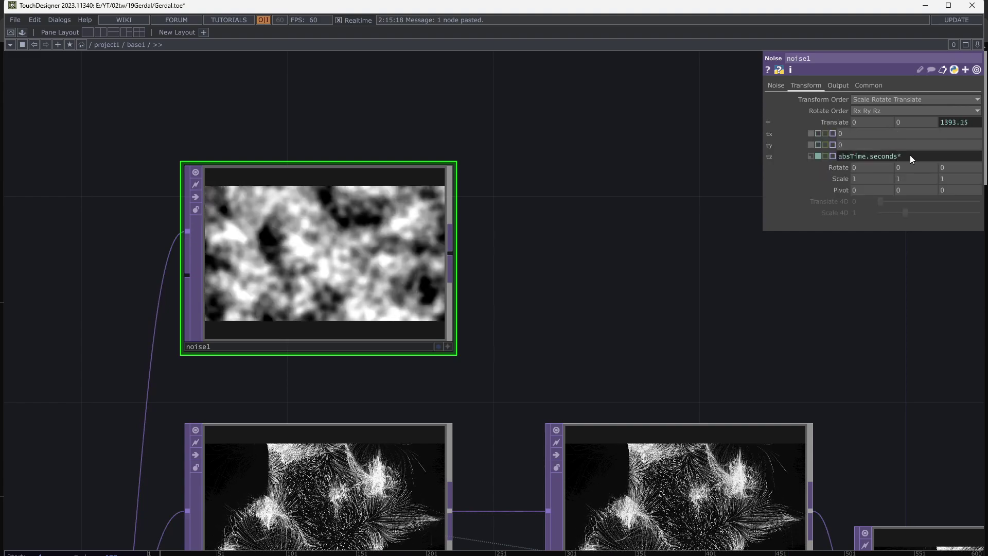
type(".1")
key("Return")
scroll(605, 303, "down", 2)
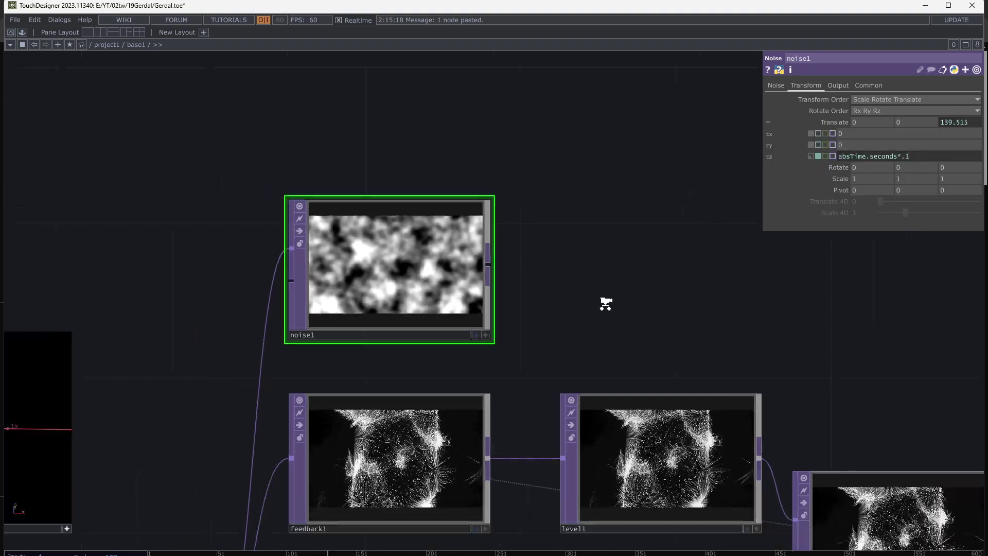
scroll(592, 236, "down", 2)
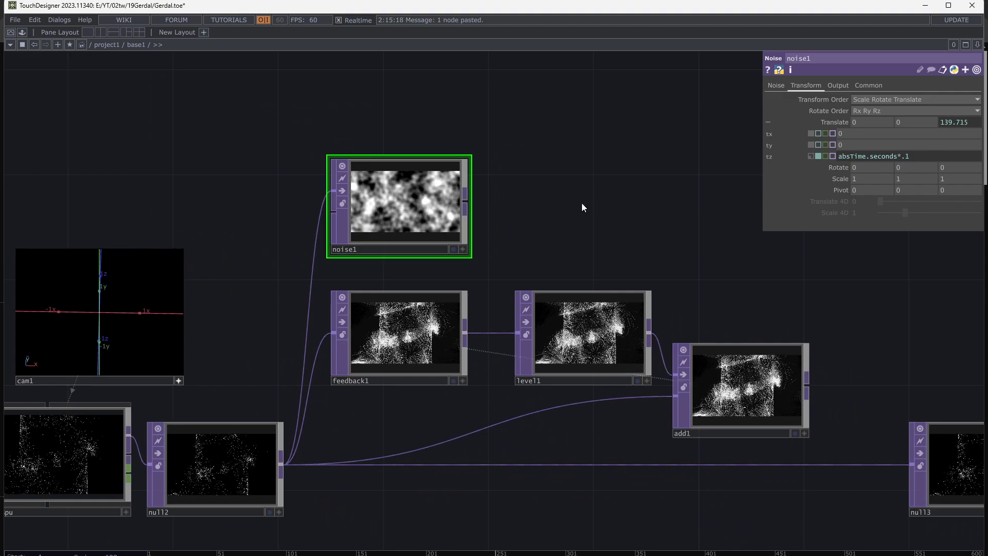
Step: Turn off Monochrome on noise1 to produce coloured noise
left_click(776, 87)
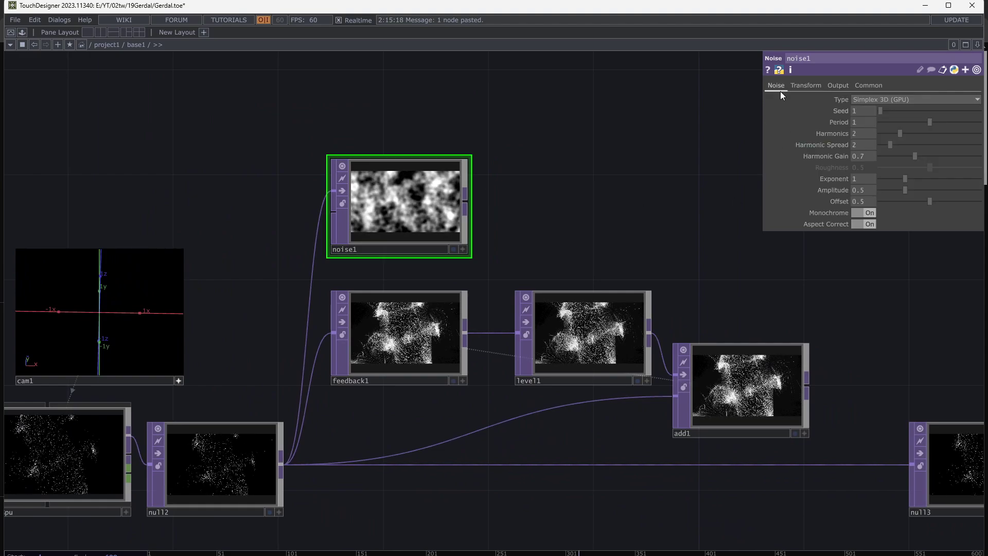
left_click(860, 212)
left_click_drag(638, 214, 470, 250)
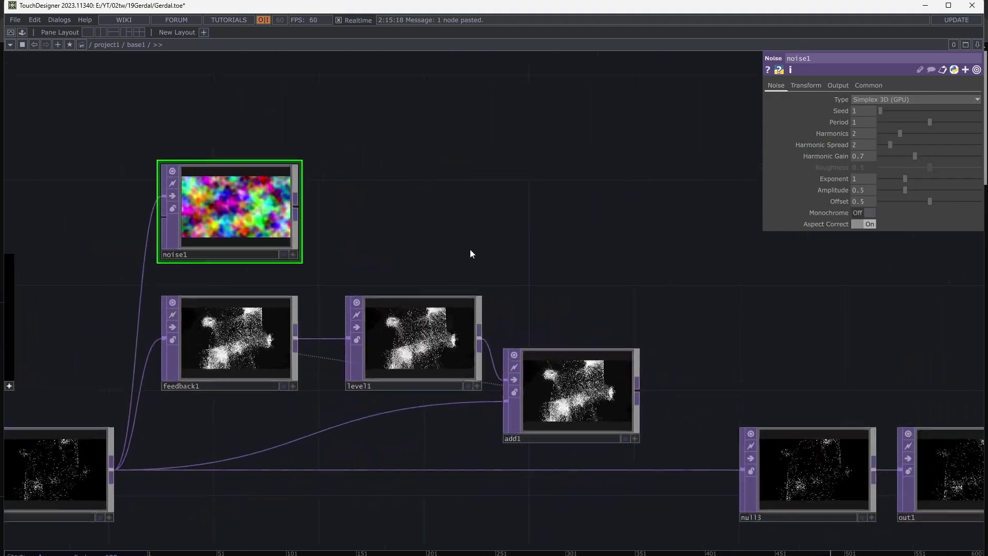
Step: Create a Displace TOP with add1 wired into its first input and noise1 into its second
key("Tab")
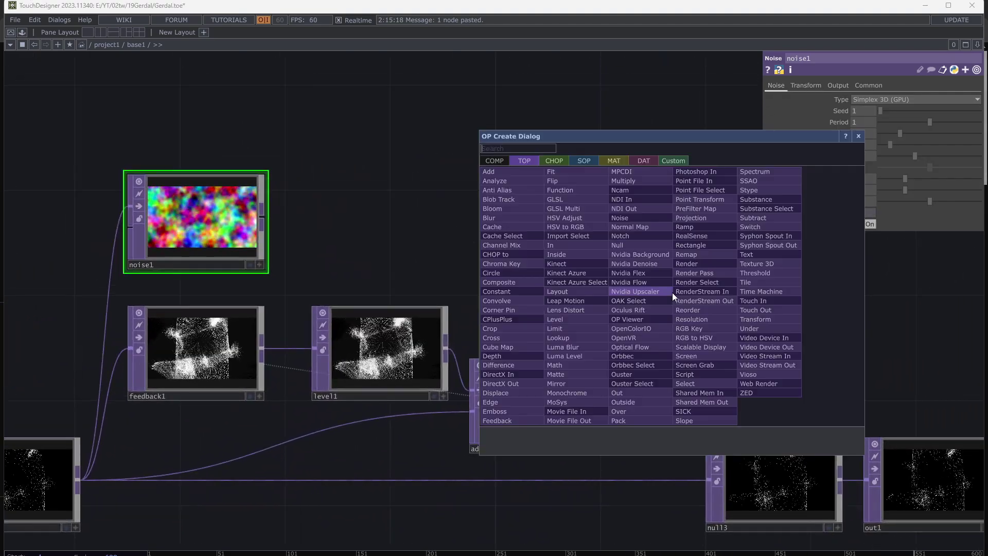
left_click(535, 392)
left_click(741, 260)
left_click_drag(655, 259, 262, 217)
left_click_drag(603, 395, 634, 289)
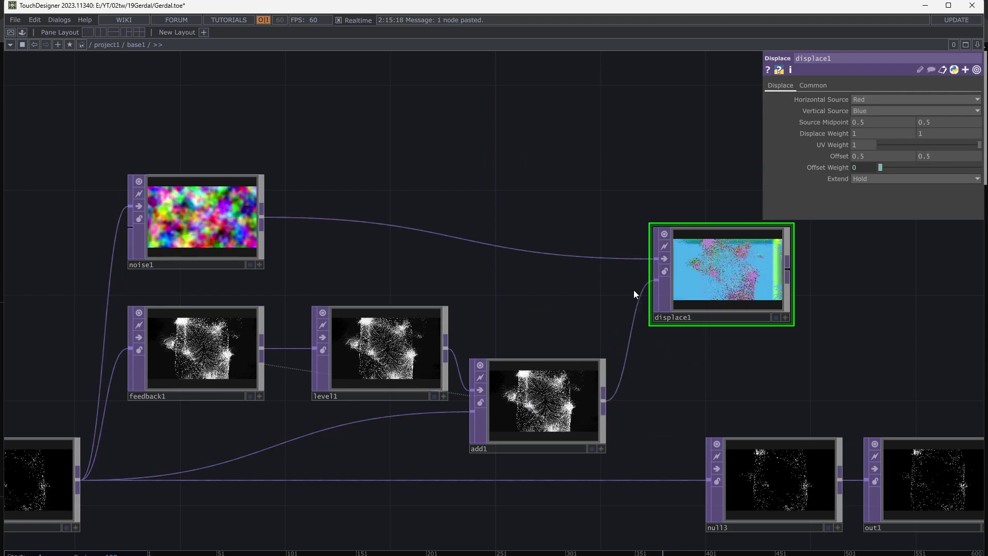
left_click_drag(666, 357, 628, 335)
left_click_drag(617, 257, 661, 326)
Step: Reduce both Displace Weight values of displace1 to 0.028
scroll(672, 340, "up", 5)
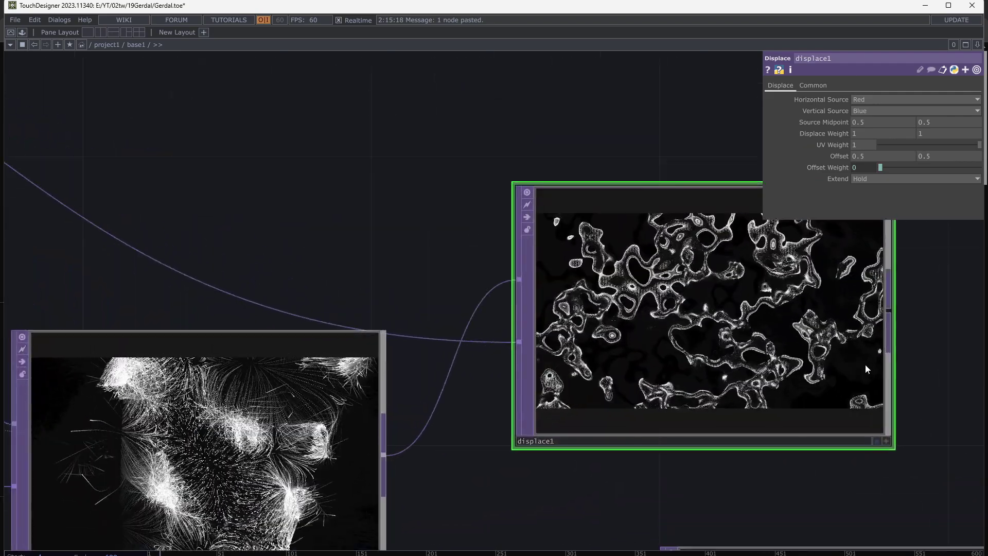
left_click_drag(865, 365, 742, 342)
scroll(742, 341, "up", 3)
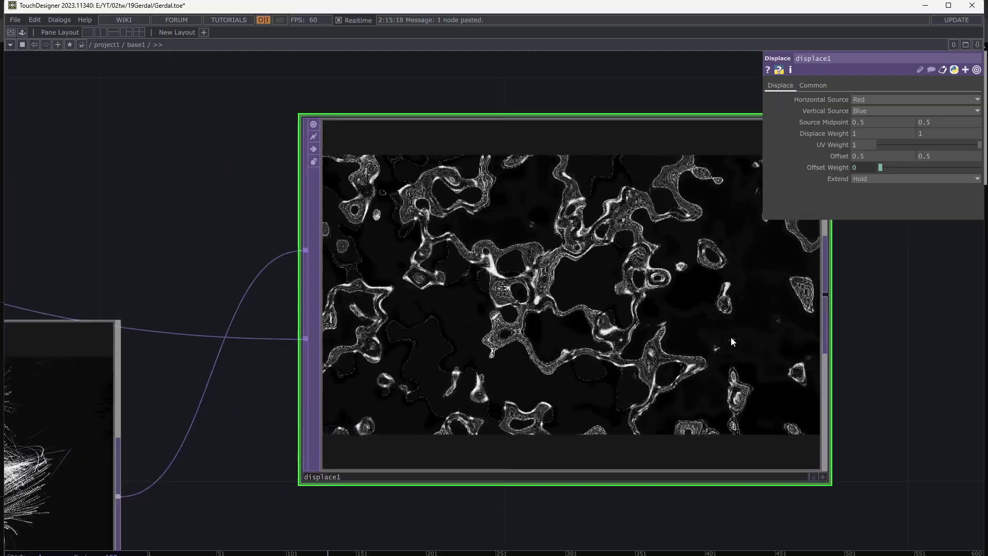
middle_click_drag(842, 137, 840, 118)
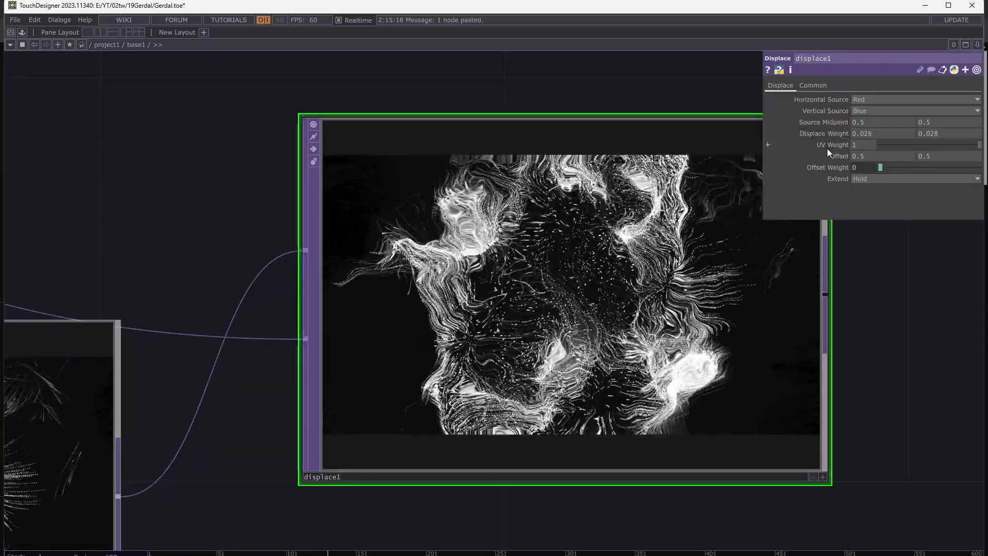
Step: Move null3 and out1 together farther down the network, away from displace1
scroll(477, 285, "down", 10)
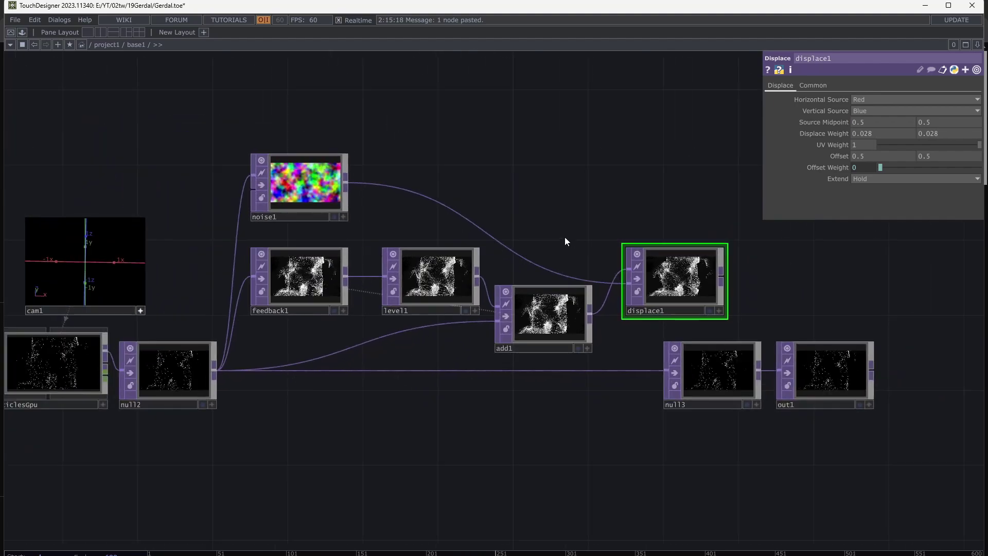
right_click_drag(838, 474, 663, 341)
left_click_drag(715, 386, 827, 461)
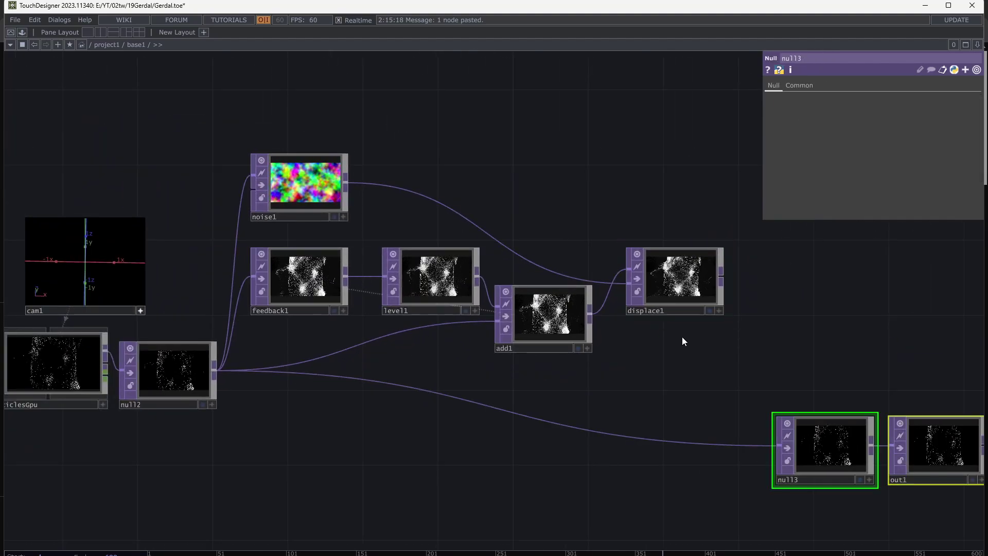
Step: Reposition displace1 between add1 and null3, and set it as feedback1's Target TOP
left_click_drag(666, 288, 684, 382)
left_click_drag(600, 384, 613, 350)
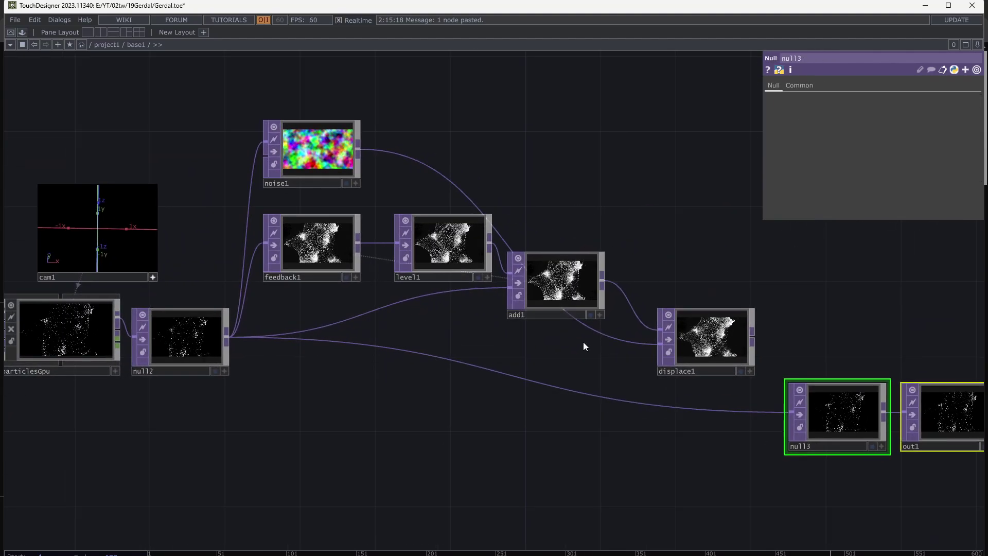
left_click_drag(677, 371, 310, 251)
Step: Reduce both Displace Weight values of displace1 to 0.001
scroll(759, 348, "up", 5)
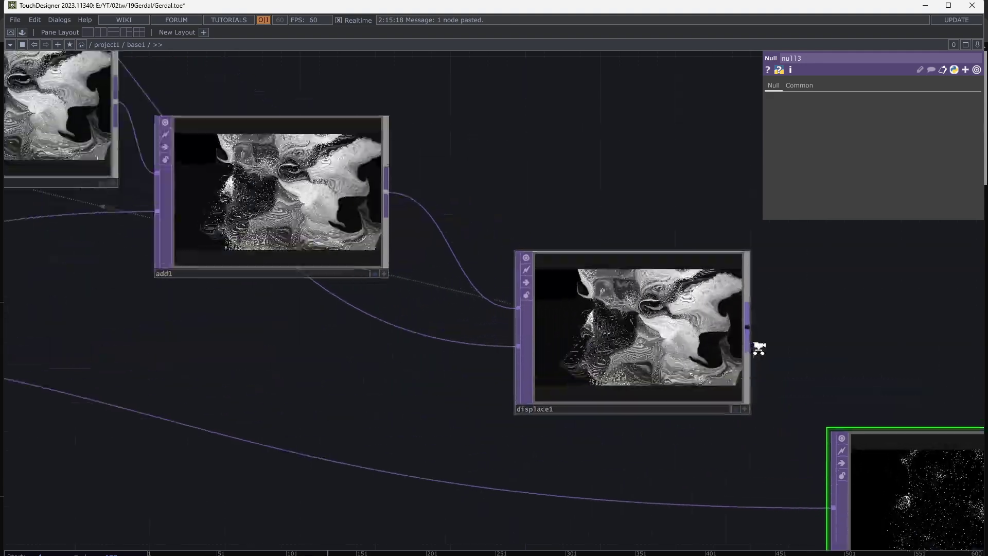
scroll(758, 348, "up", 3)
left_click(601, 359)
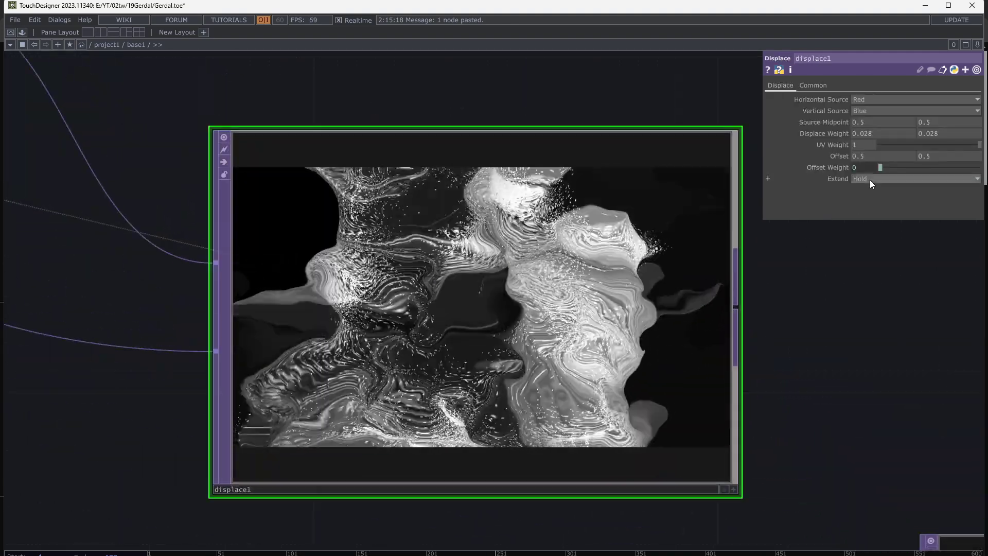
middle_click_drag(841, 135, 785, 153)
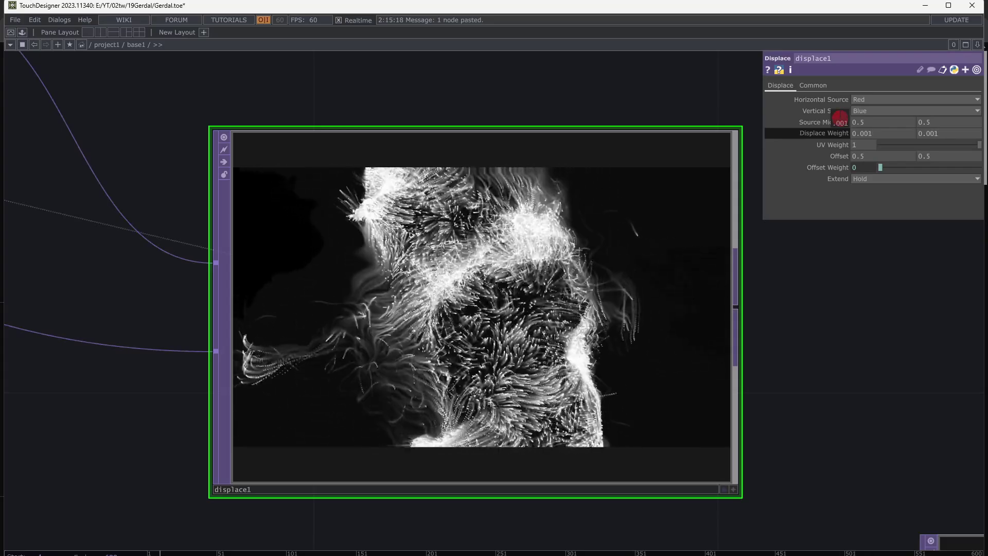
middle_click_drag(839, 117, 841, 135)
scroll(752, 234, "down", 2)
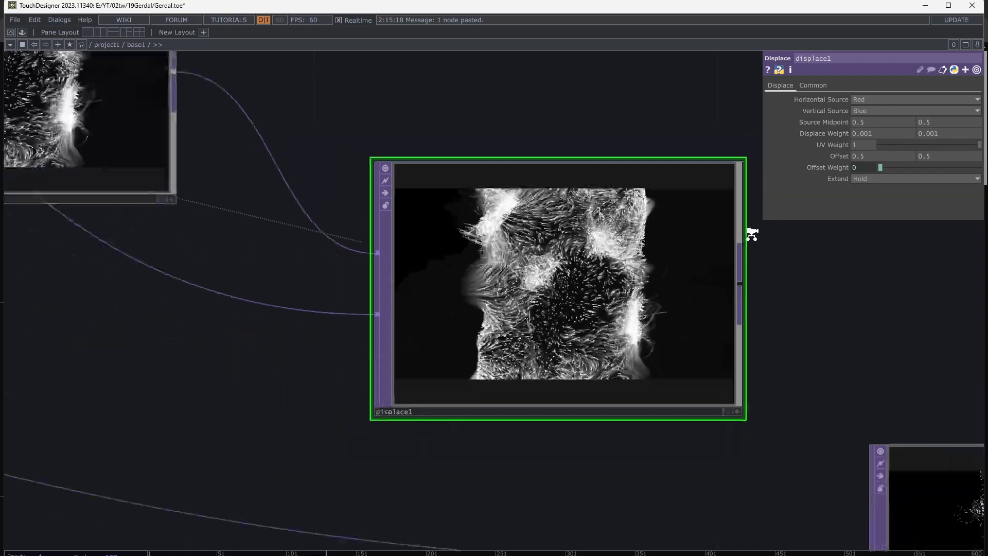
scroll(752, 234, "down", 3)
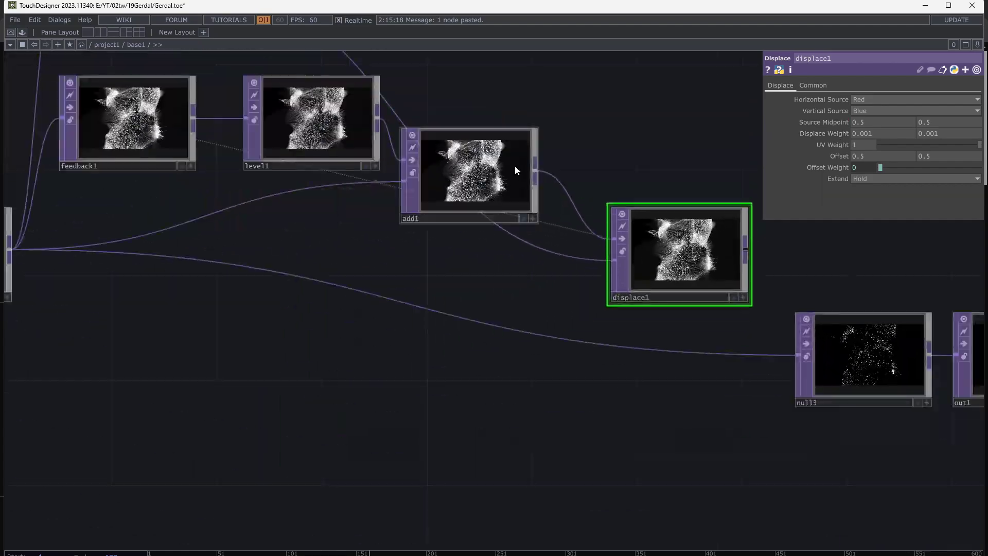
Step: Display displace1's output as the network background
left_click(733, 298)
left_click_drag(604, 156, 661, 323)
left_click_drag(296, 191, 411, 252)
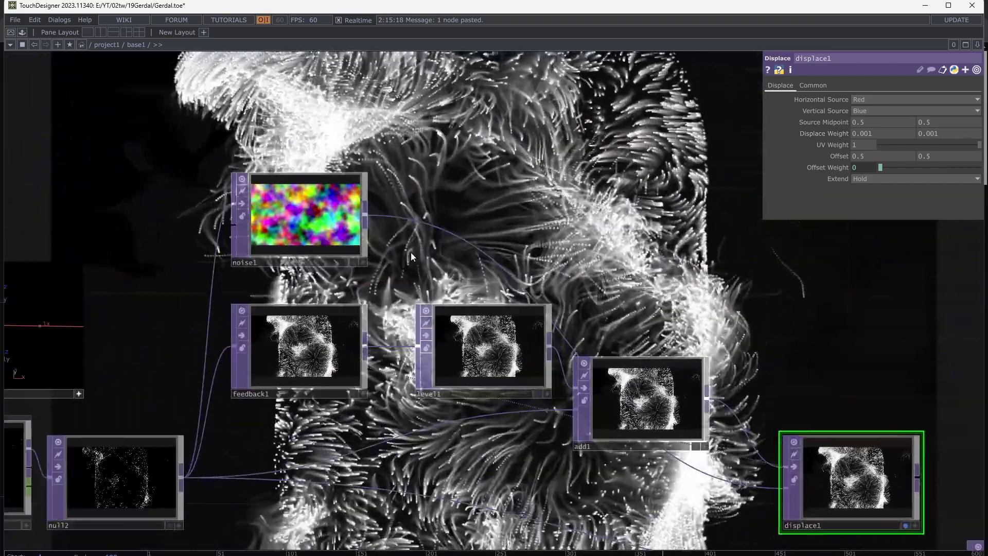
Step: Set noise1's Amplitude to 0.18, Exponent to 1.37 and Harmonics to 8
left_click(319, 226)
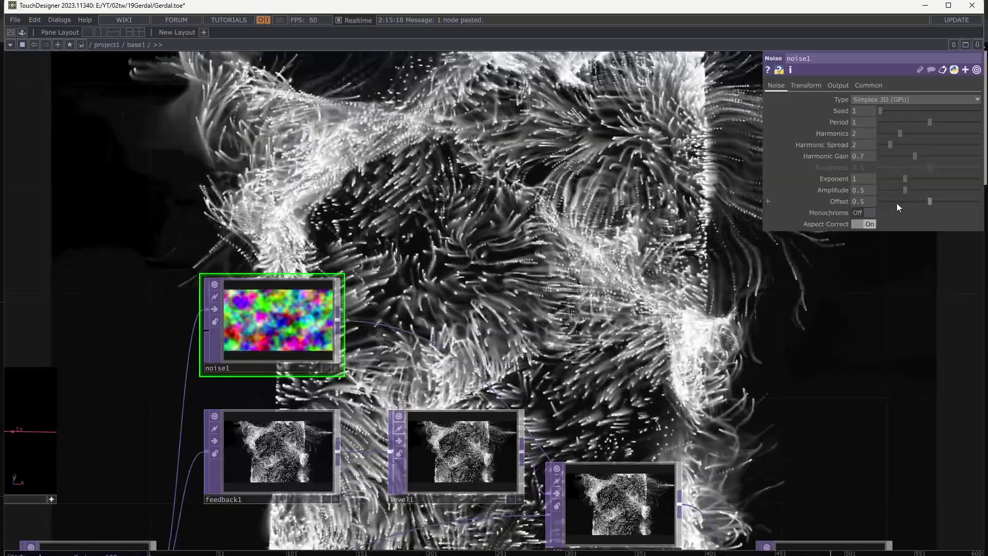
left_click_drag(902, 190, 915, 172)
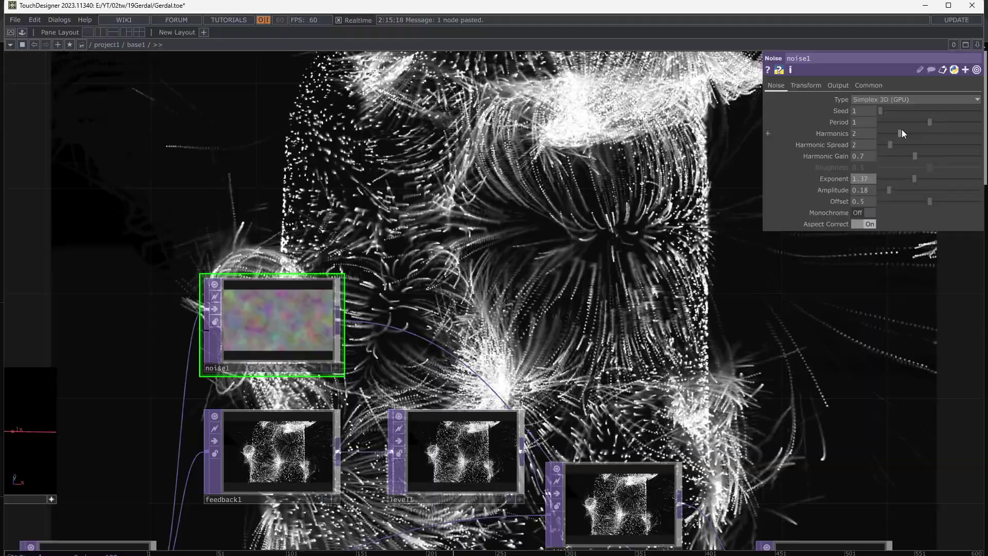
left_click_drag(901, 133, 958, 140)
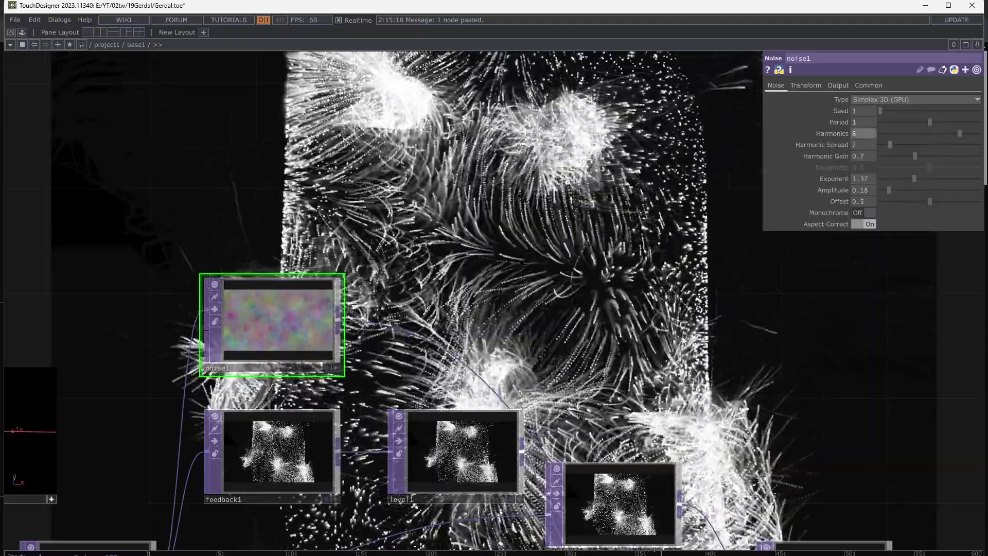
Step: Raise both Displace Weight values of displace1 to 0.011
left_click_drag(682, 339, 565, 186)
left_click(710, 432)
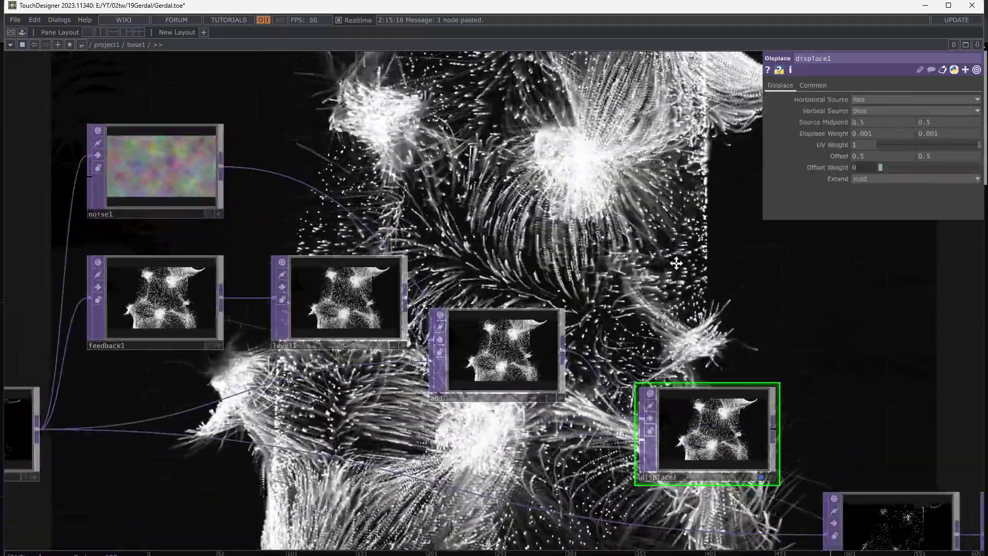
left_click_drag(676, 263, 665, 265)
middle_click_drag(838, 133, 844, 157)
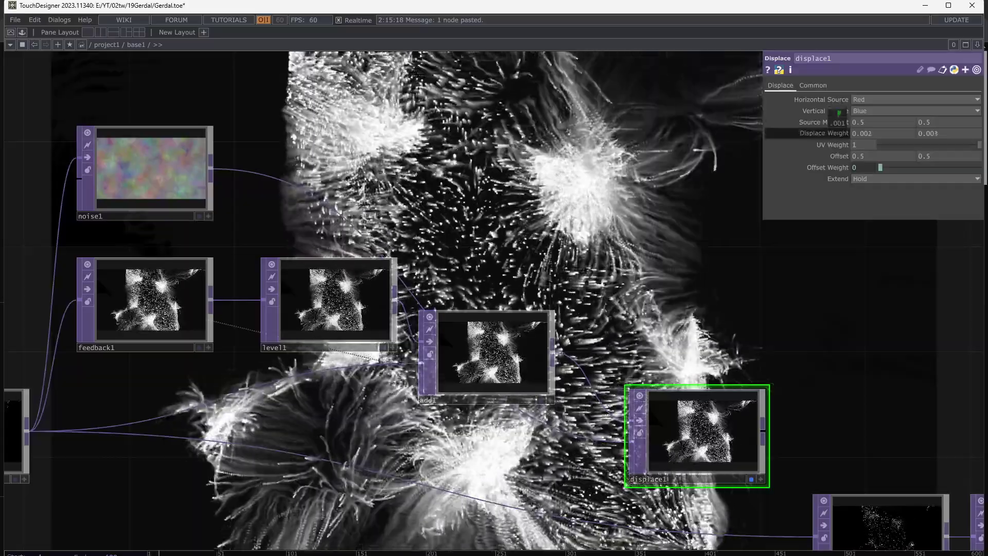
middle_click_drag(838, 112, 839, 116)
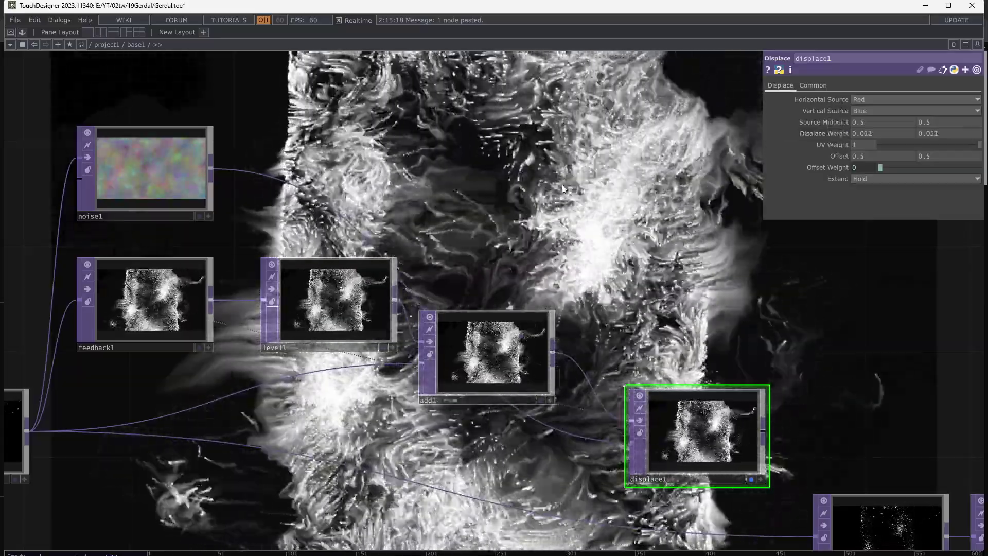
Step: Turn off the background display of displace1
scroll(436, 170, "down", 3)
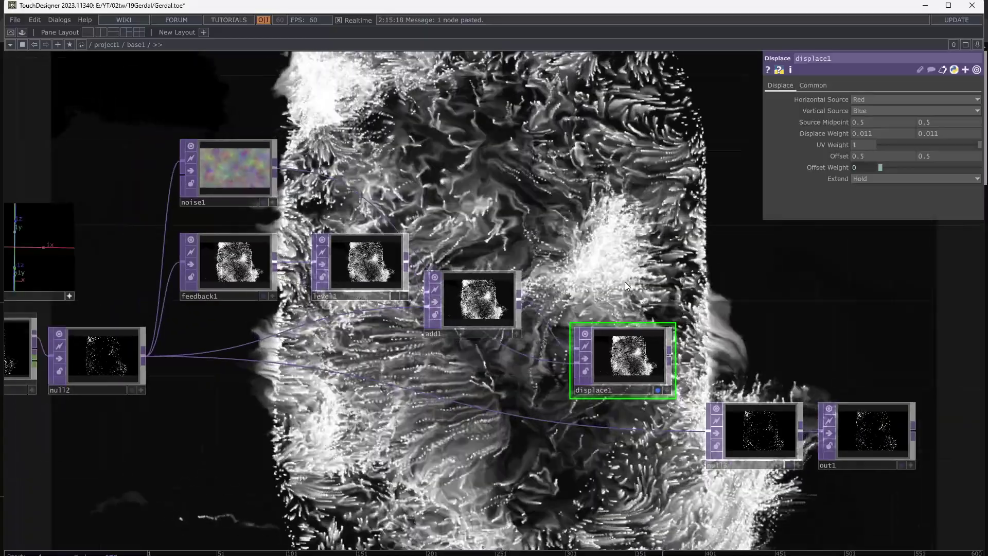
left_click_drag(625, 282, 579, 267)
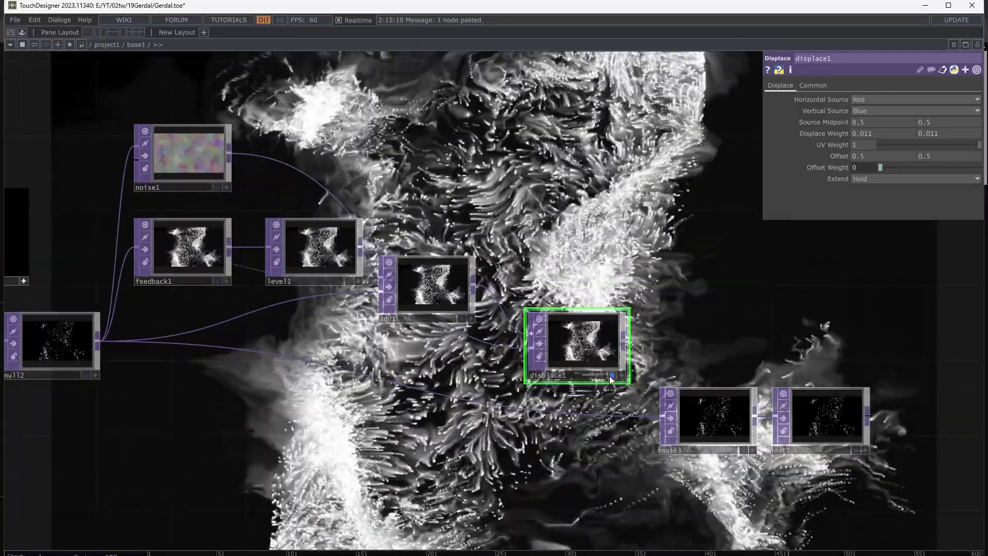
left_click(610, 375)
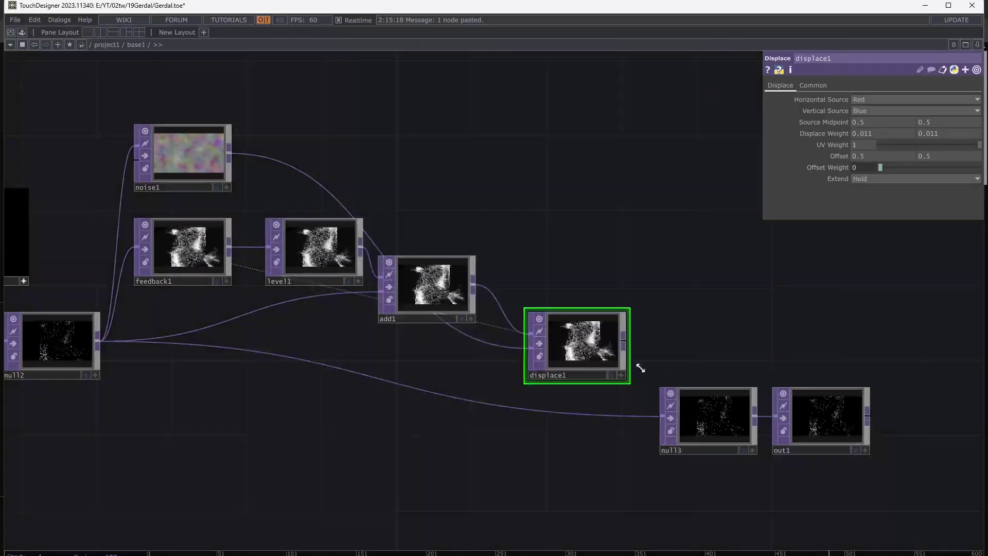
Step: Move null3 and out1 farther away from displace1 and connect displace1's output to null3's input
left_click_drag(649, 292, 536, 203)
left_click_drag(623, 446, 564, 451)
right_click_drag(681, 449, 550, 346)
left_click_drag(553, 346, 647, 365)
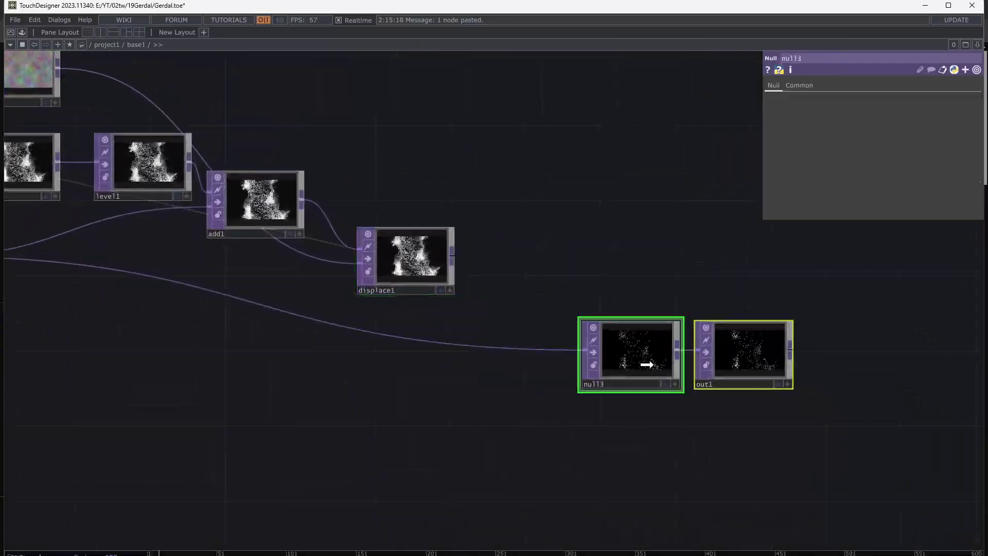
left_click_drag(470, 264, 455, 257)
left_click_drag(518, 429, 441, 439)
right_click_drag(645, 422, 535, 353)
left_click_drag(535, 353, 712, 290)
left_click(465, 310)
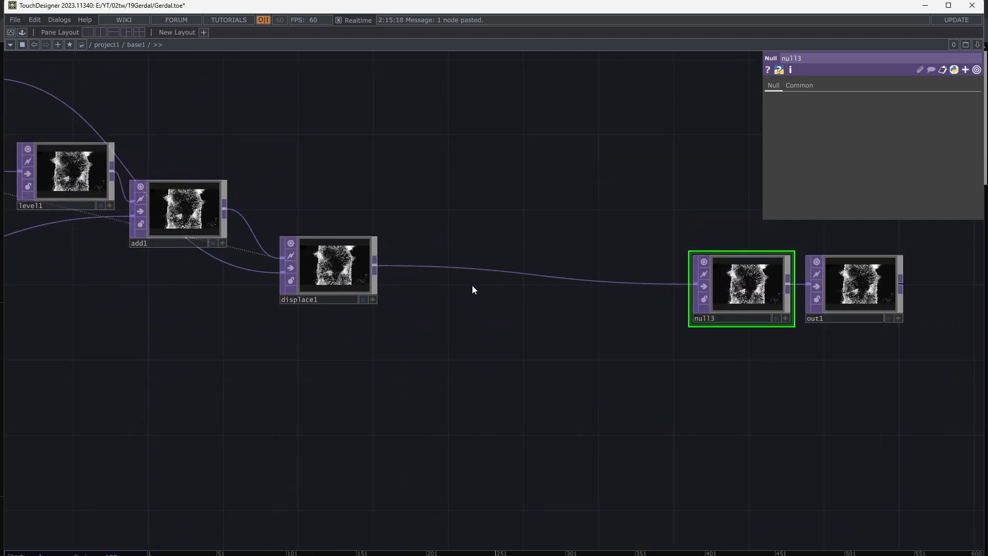
Step: Insert a Lookup TOP on the connection between displace1 and null3
right_click(480, 269)
left_click(487, 262)
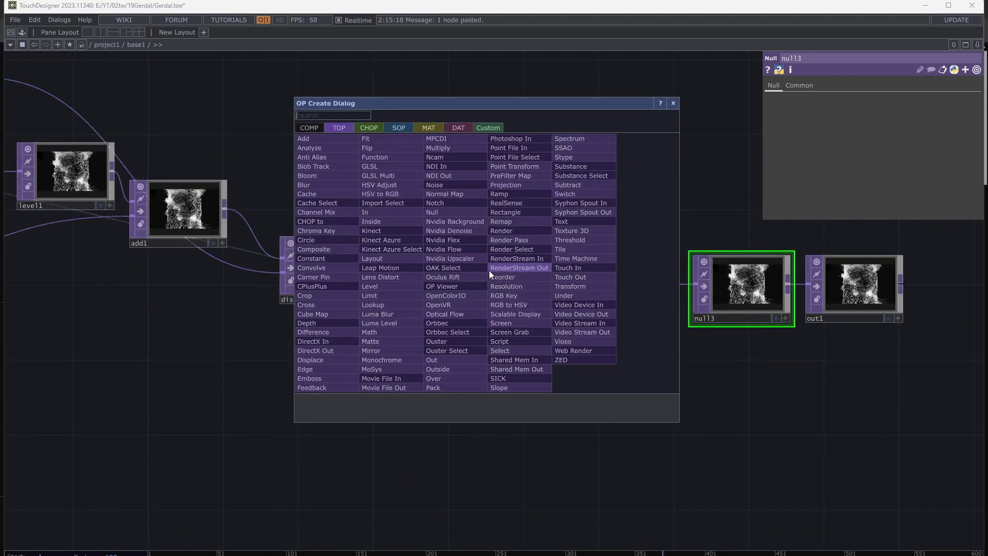
left_click(390, 303)
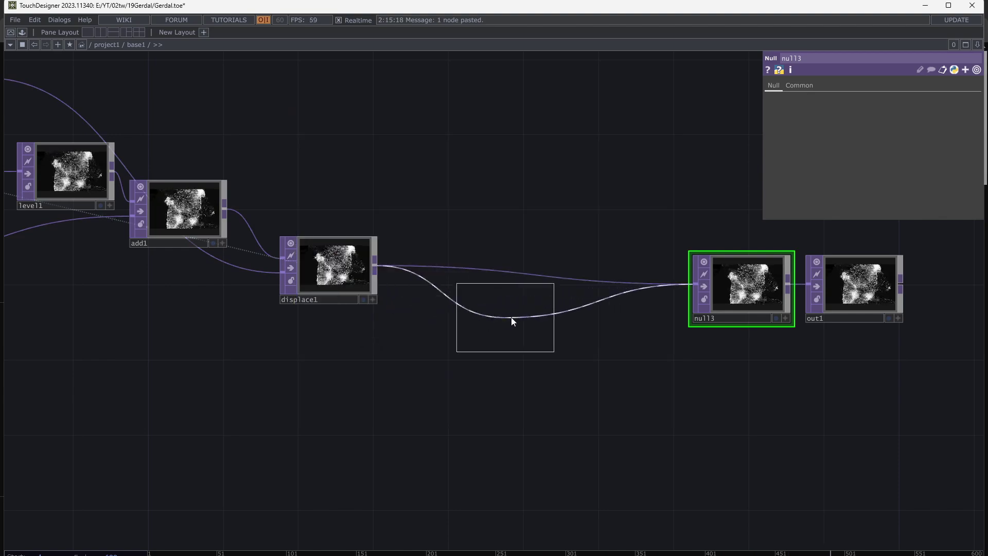
left_click(532, 317)
Step: Add a Ramp TOP below displace1 and connect it to lookup1's second input
scroll(446, 353, "up", 3)
key("Tab")
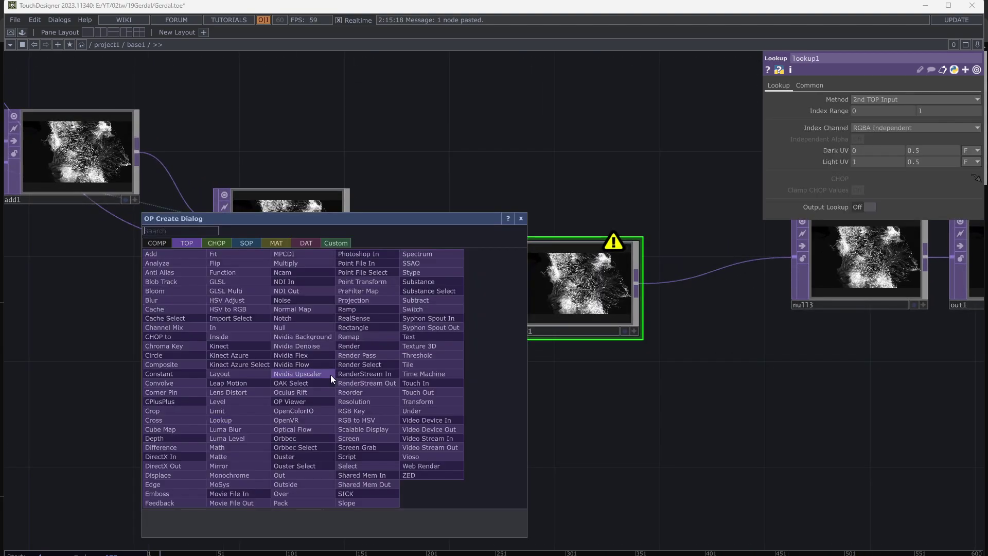
type("ra")
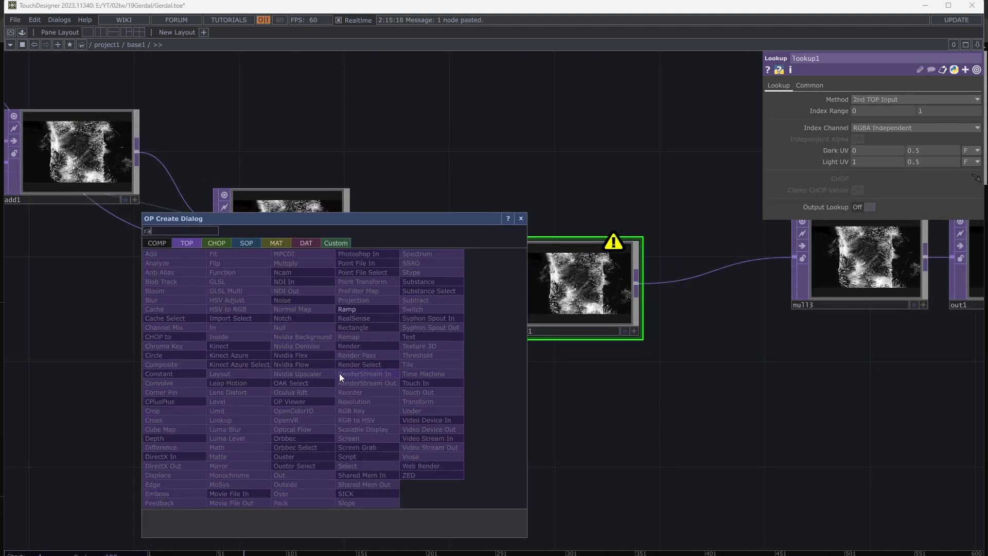
left_click(359, 309)
left_click(302, 389)
left_click_drag(372, 393, 505, 295)
left_click_drag(326, 385, 326, 359)
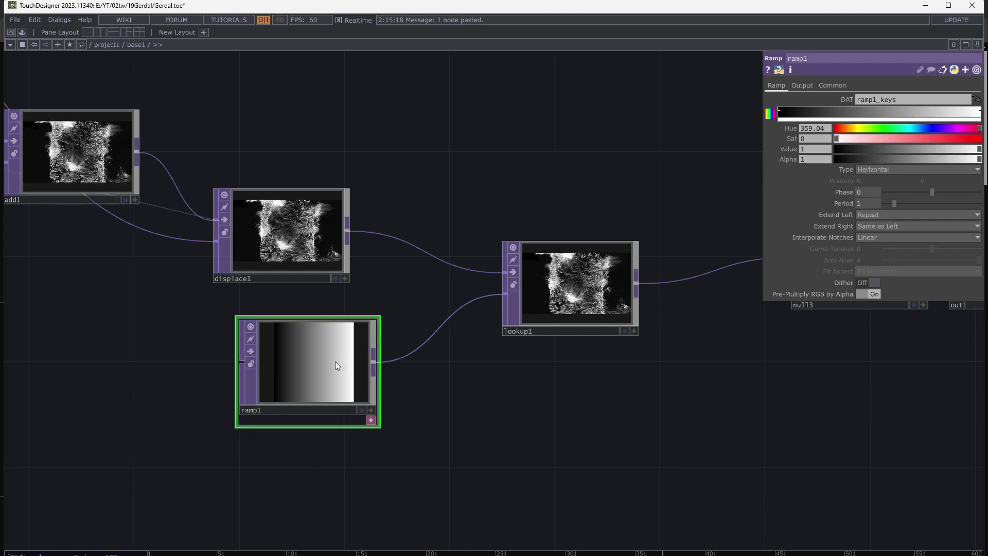
Step: Set ramp1's Type to Circular and its Extend Left to Mirror
scroll(669, 319, "up", 3)
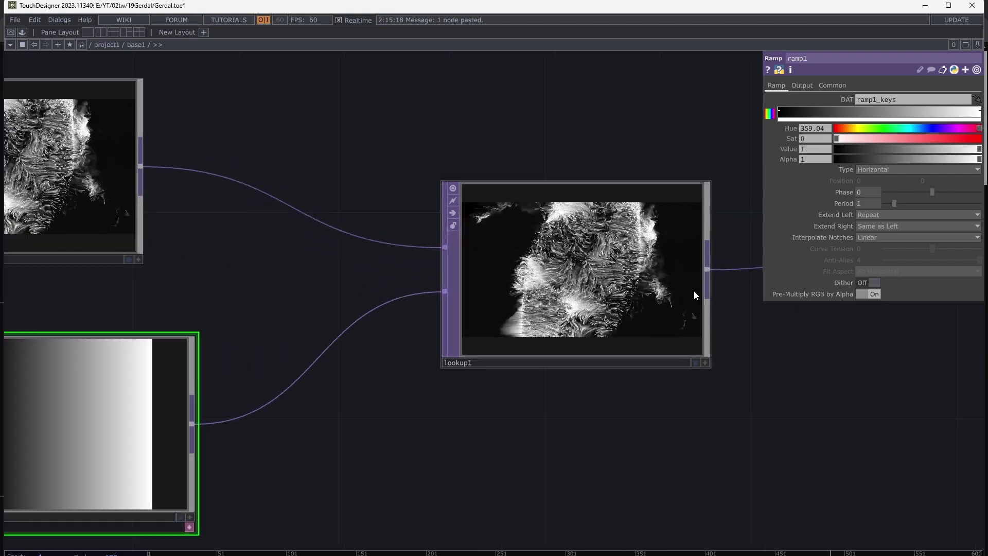
scroll(741, 391, "up", 2)
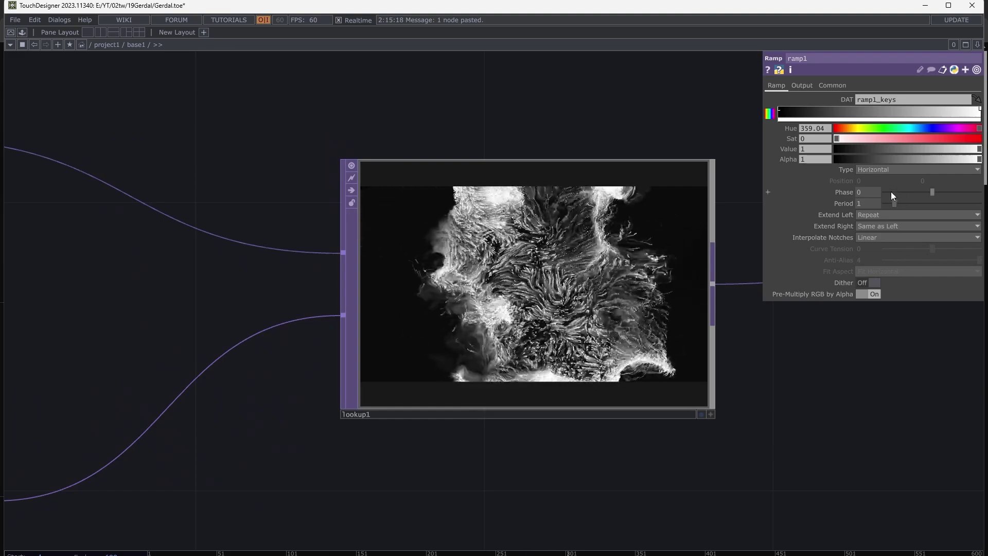
left_click(897, 169)
left_click(869, 220)
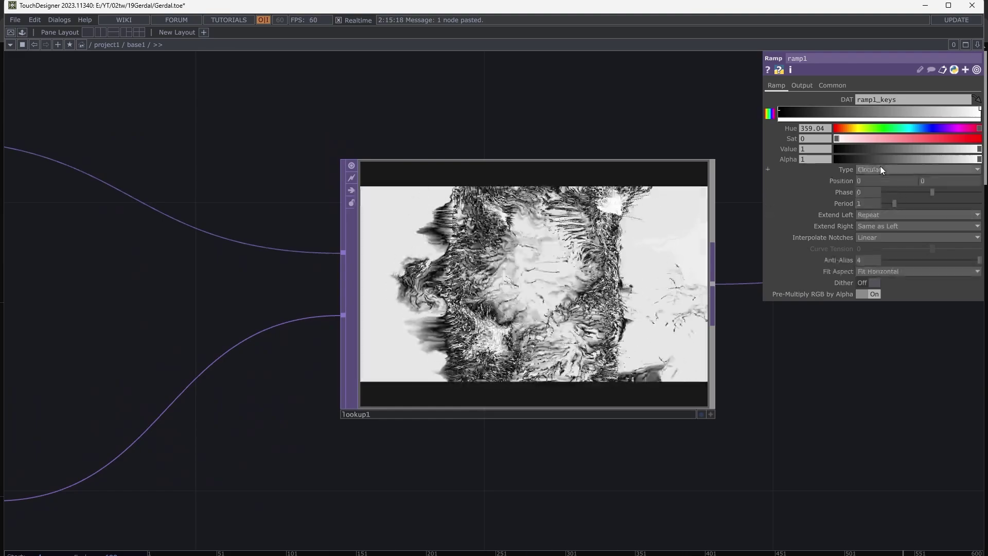
left_click(880, 215)
left_click(868, 267)
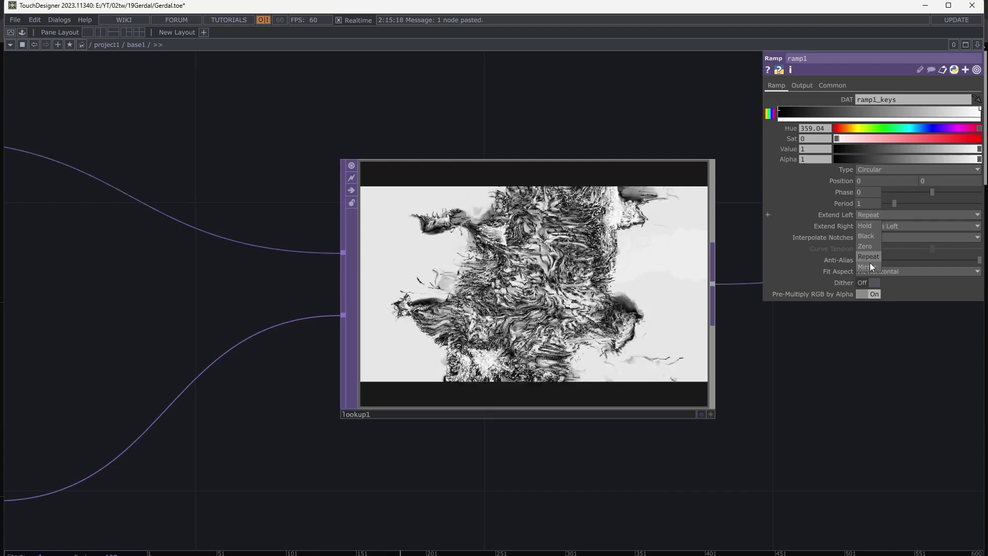
Step: Recolor ramp1 from red at its start key, with saturation and value 1, to black at its end key
scroll(669, 288, "up", 2)
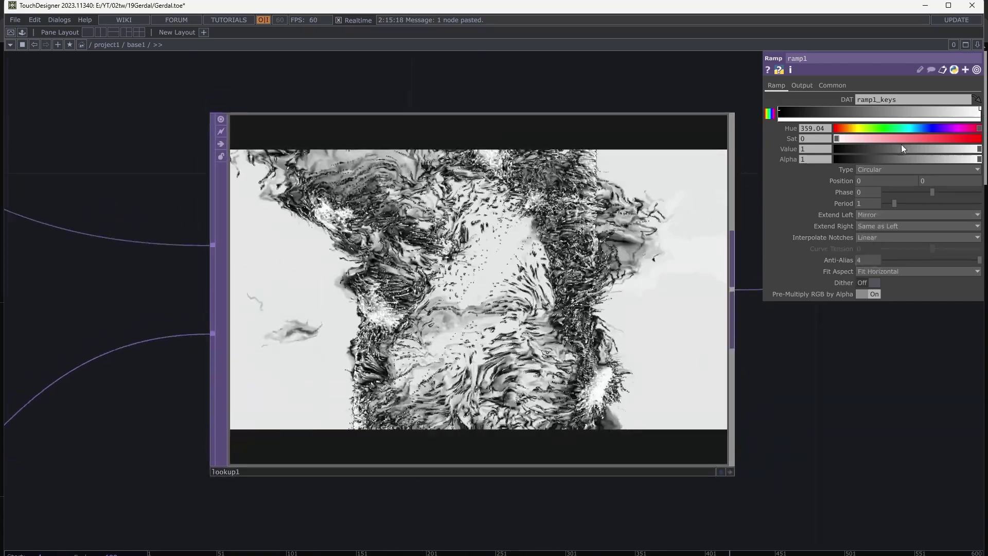
left_click_drag(900, 148, 832, 149)
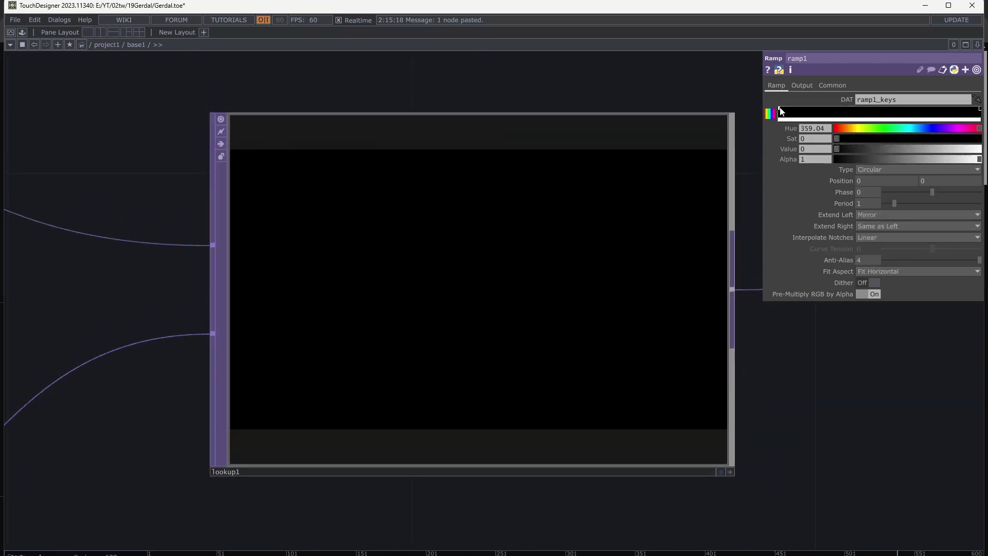
left_click_drag(939, 148, 985, 140)
left_click(979, 148)
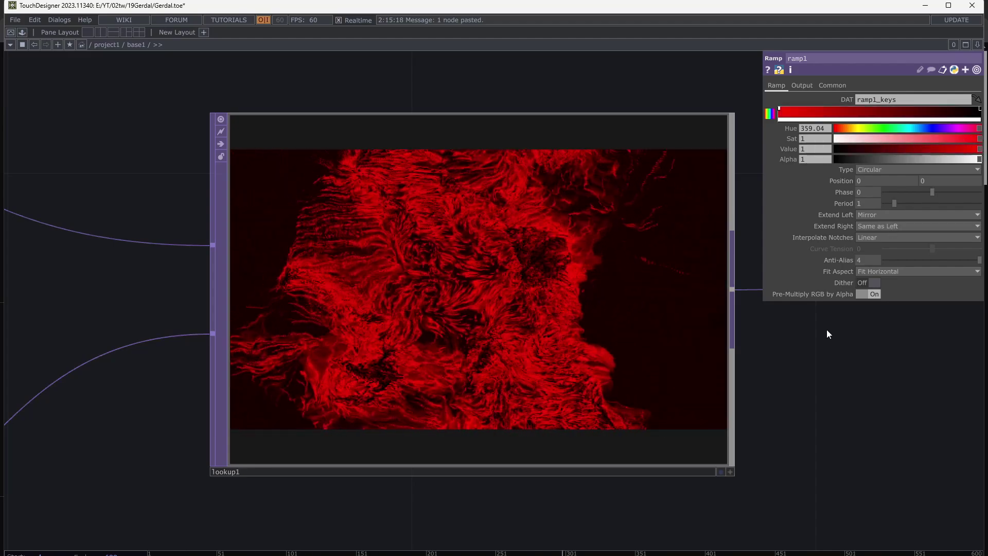
Step: Branch a Blur TOP off null2's output and place it below ramp1
scroll(829, 335, "down", 5)
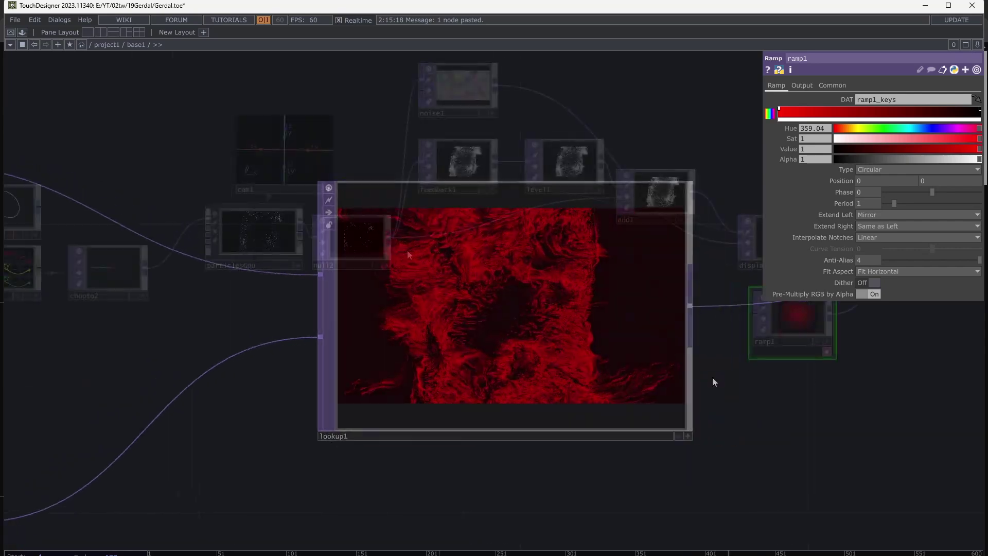
left_click_drag(391, 238, 597, 414)
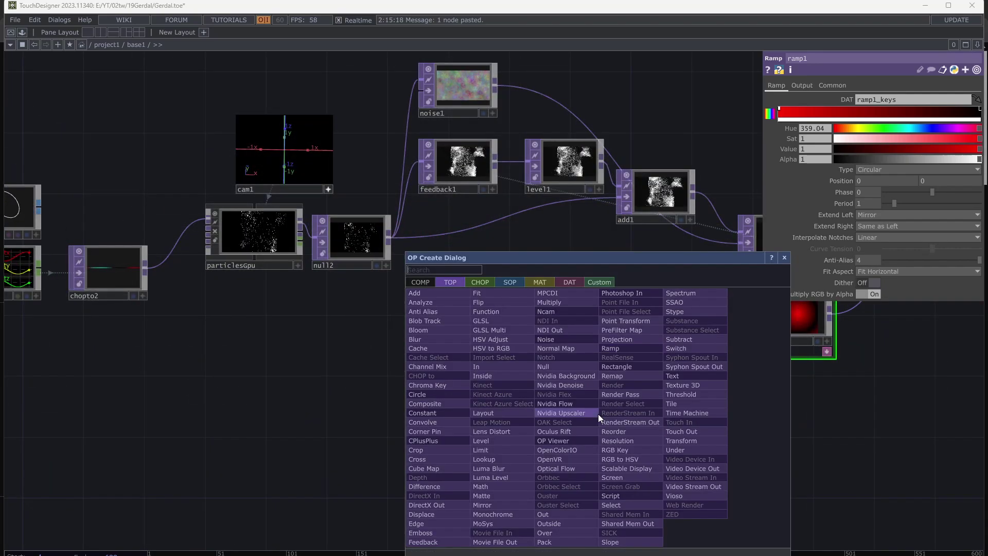
left_click(427, 340)
left_click(815, 418)
Step: Set blur1's Filter Size to 9, keeping Pre-Shrink at 1
scroll(657, 432, "up", 5)
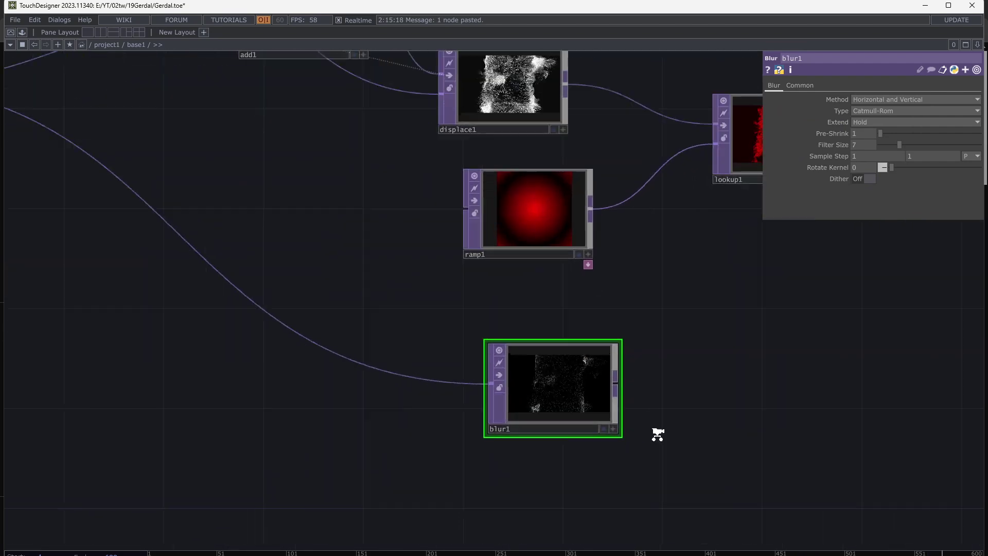
scroll(415, 451, "up", 4)
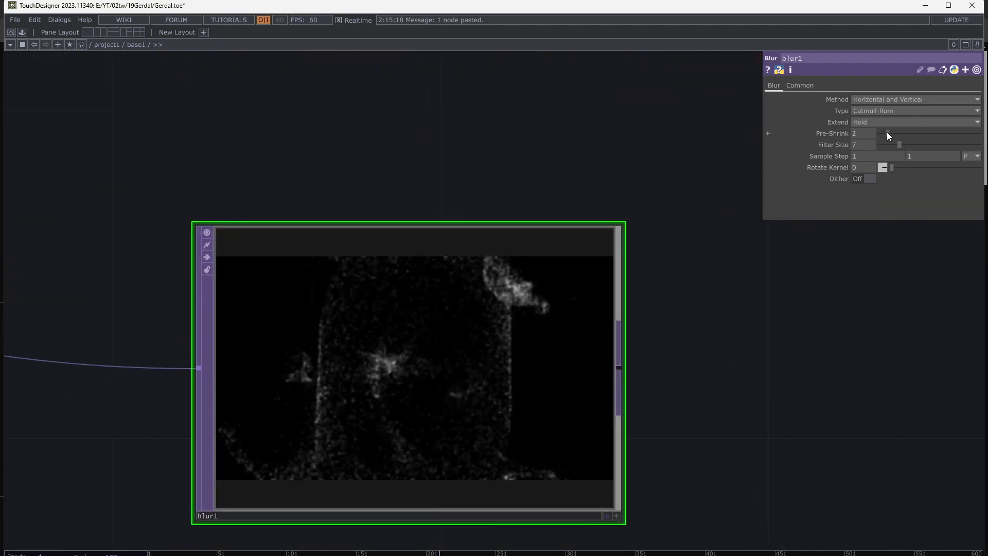
left_click_drag(902, 144, 909, 144)
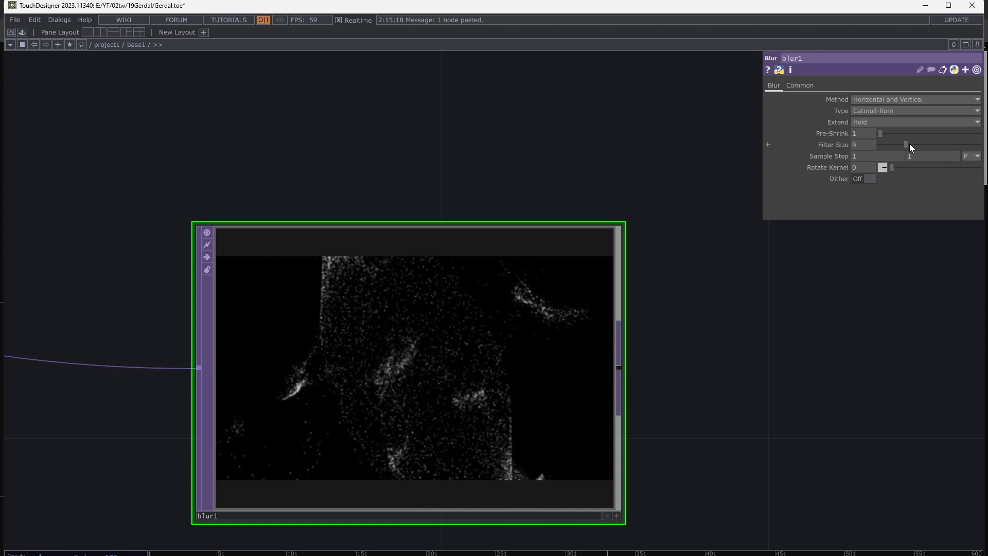
Step: Move blur1 directly beneath ramp1, lined up with it
scroll(750, 352, "down", 7)
left_click_drag(759, 361, 563, 415)
left_click_drag(418, 414, 402, 376)
left_click_drag(595, 370, 505, 395)
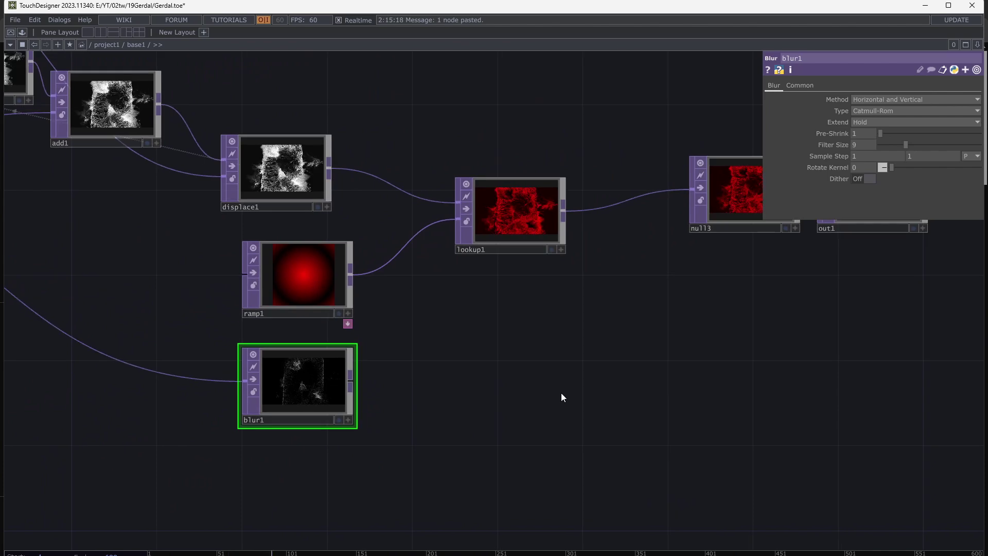
Step: Add an unconnected Add TOP below null3
key("Tab")
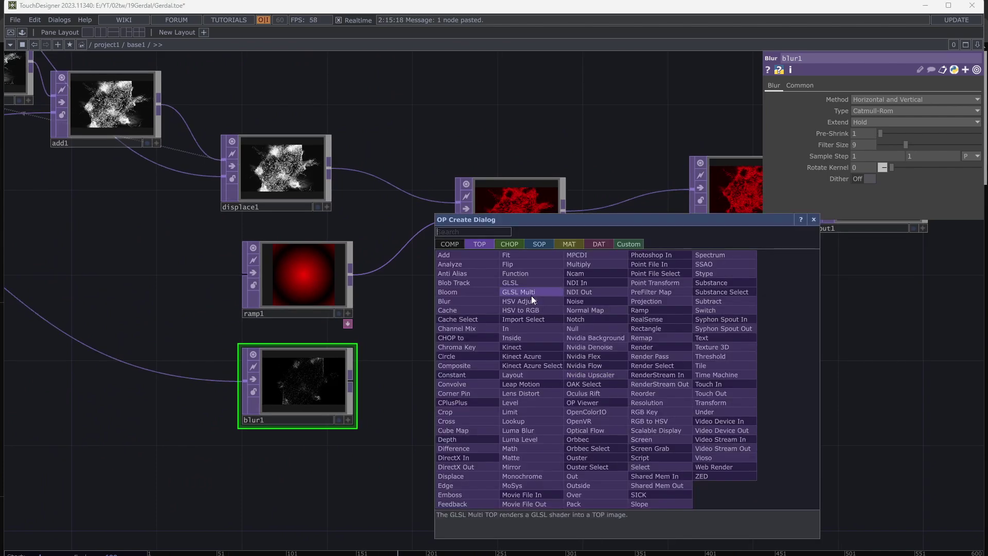
left_click(495, 258)
left_click(726, 371)
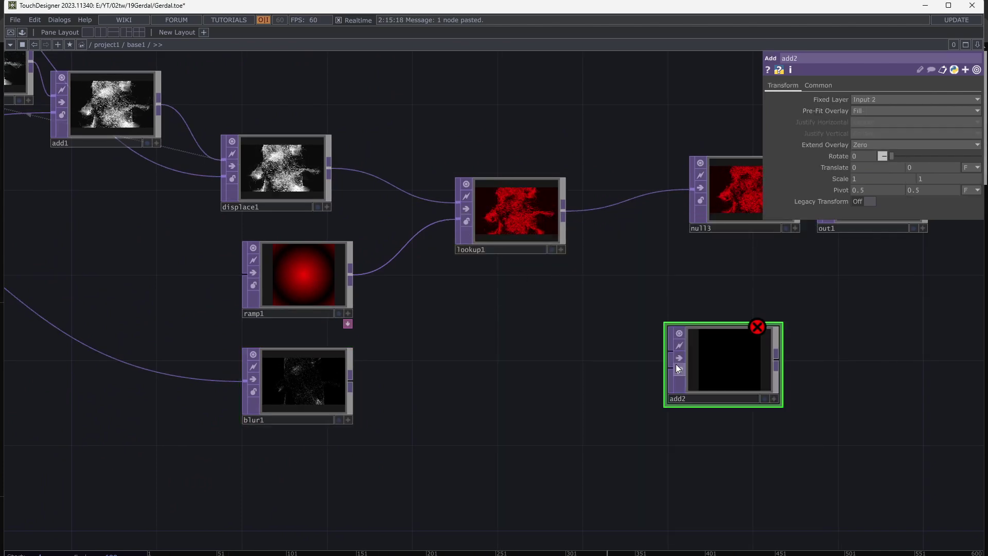
left_click_drag(570, 363, 456, 363)
scroll(455, 363, "down", 2)
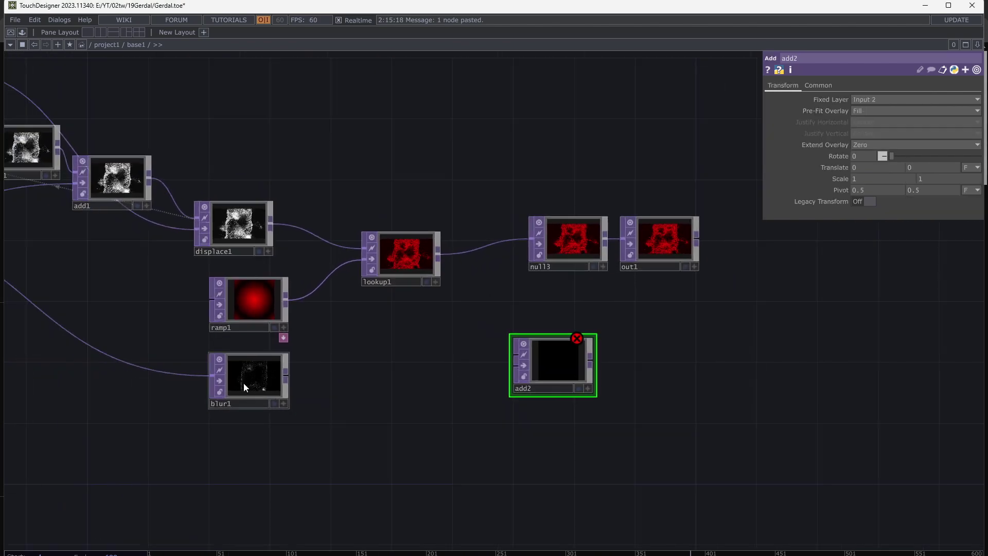
Step: Attach a Null TOP to blur1's output and place it between blur1 and add2, with add2 moved farther along
right_click(286, 375)
left_click(259, 332)
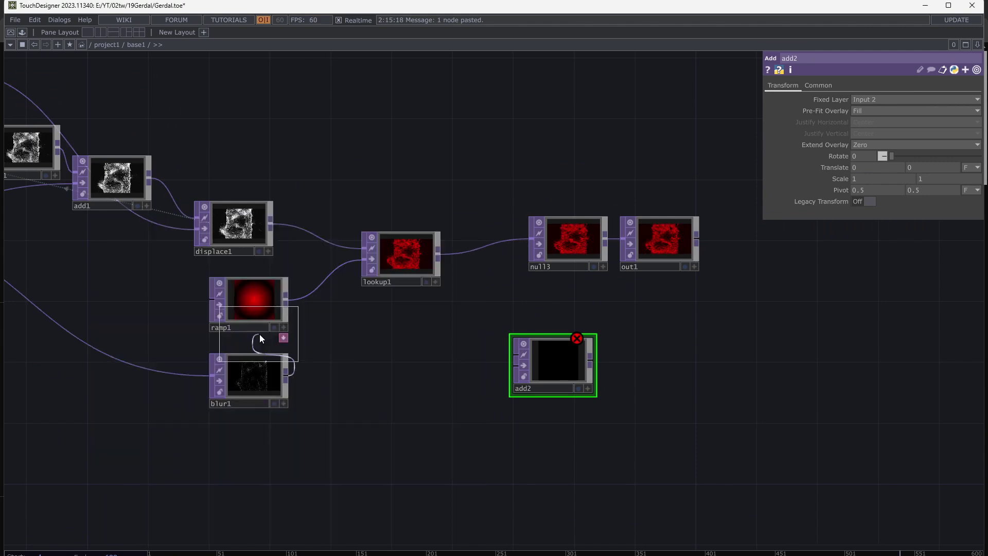
left_click(495, 368)
left_click_drag(522, 378, 568, 378)
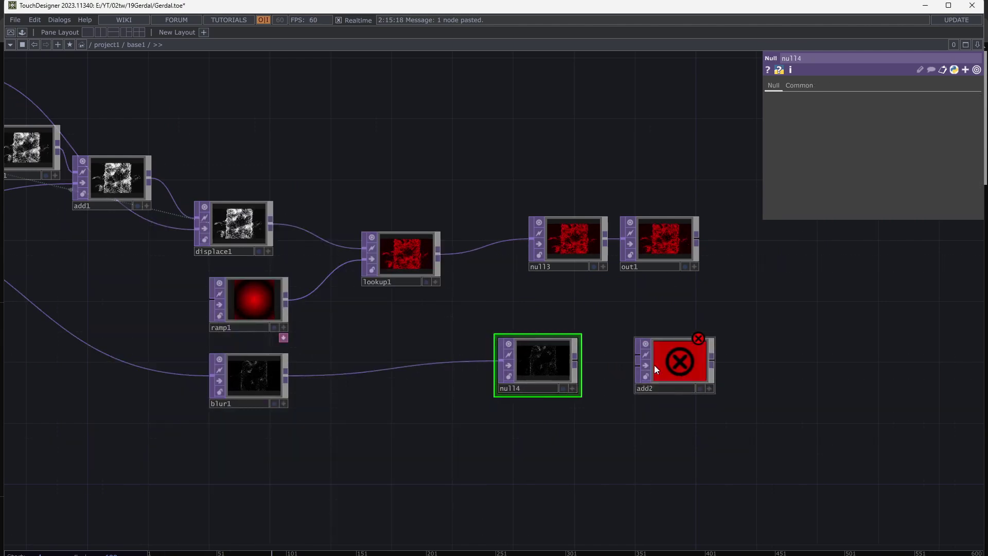
Step: Connect null3 to add2's first input and null4 to its second input, checking the combined image up close
left_click_drag(638, 355, 605, 238)
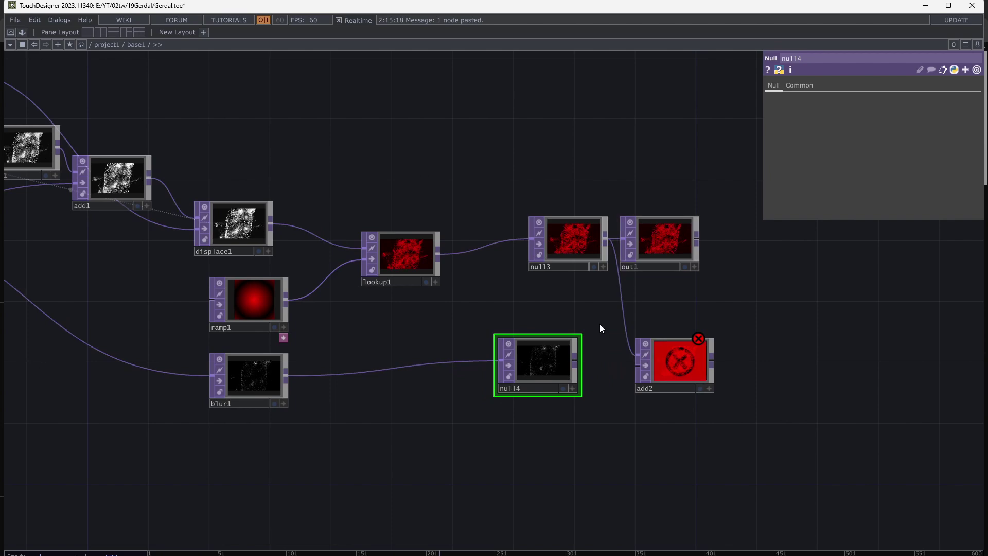
scroll(675, 372, "up", 8)
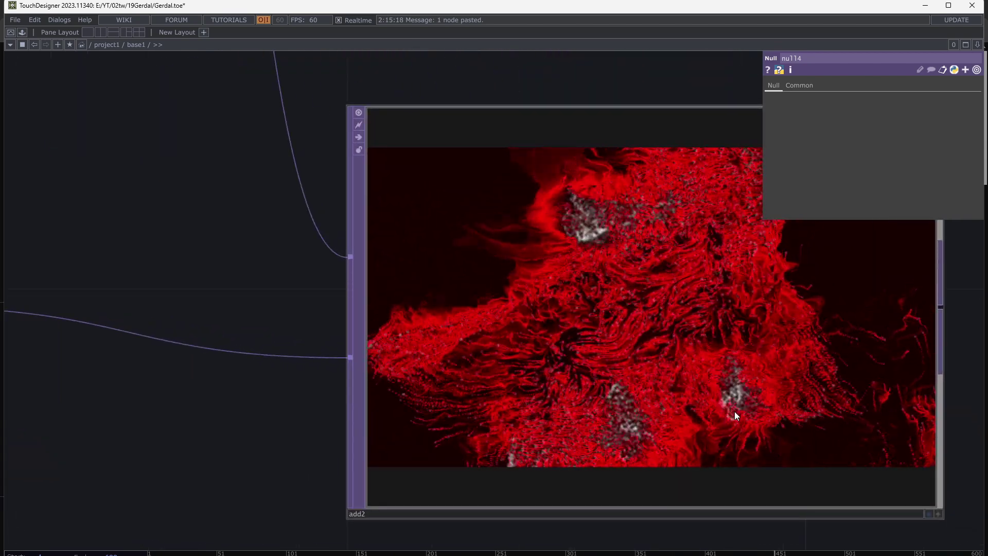
scroll(734, 412, "down", 8)
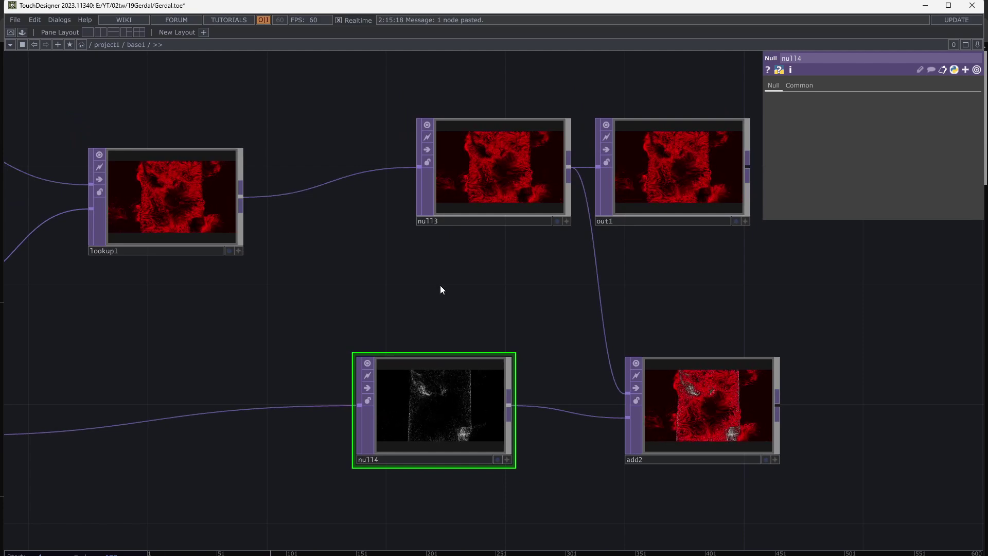
Step: Insert a Bloom TOP on the wire between lookup1 and null3, moving lookup1 back to line up with it
left_click_drag(473, 302, 526, 333)
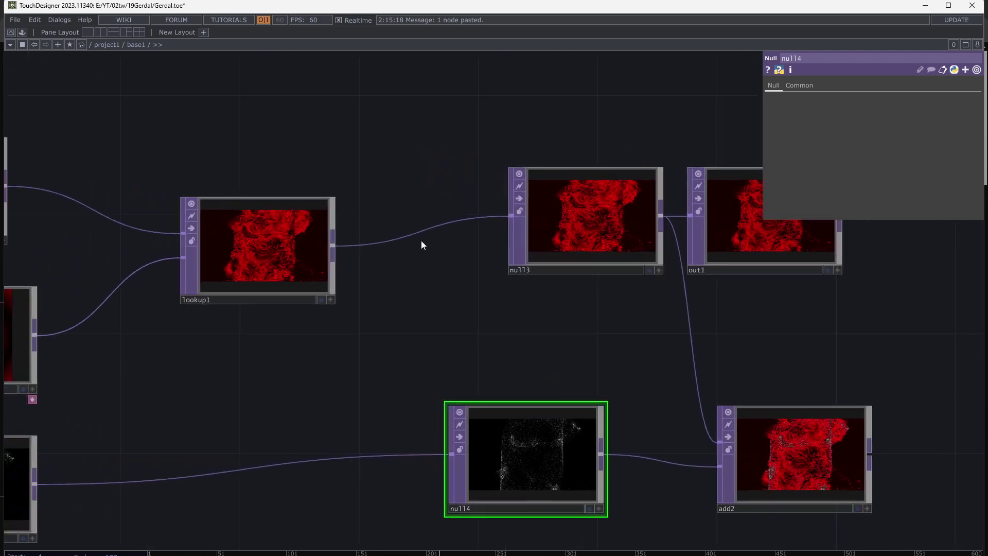
right_click(418, 217)
left_click(425, 221)
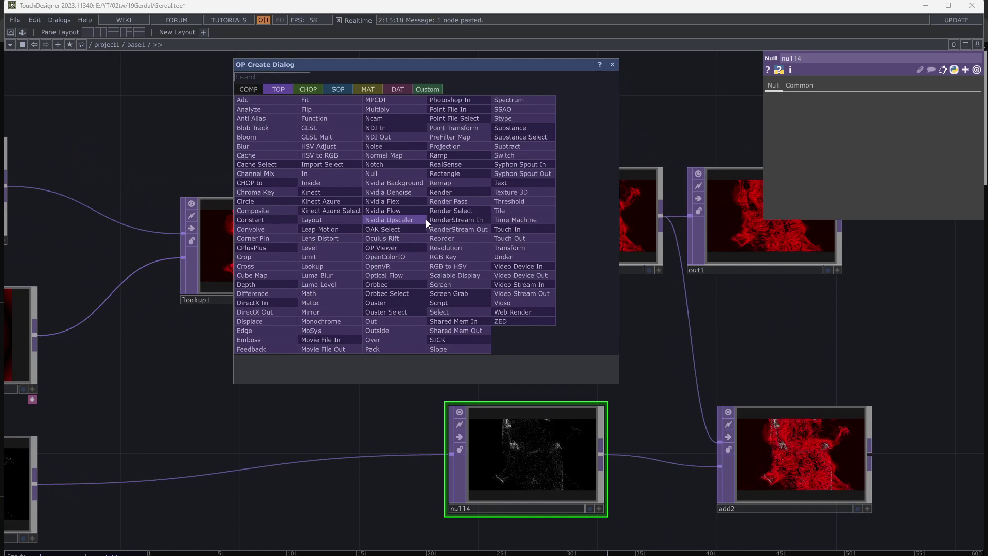
left_click(288, 137)
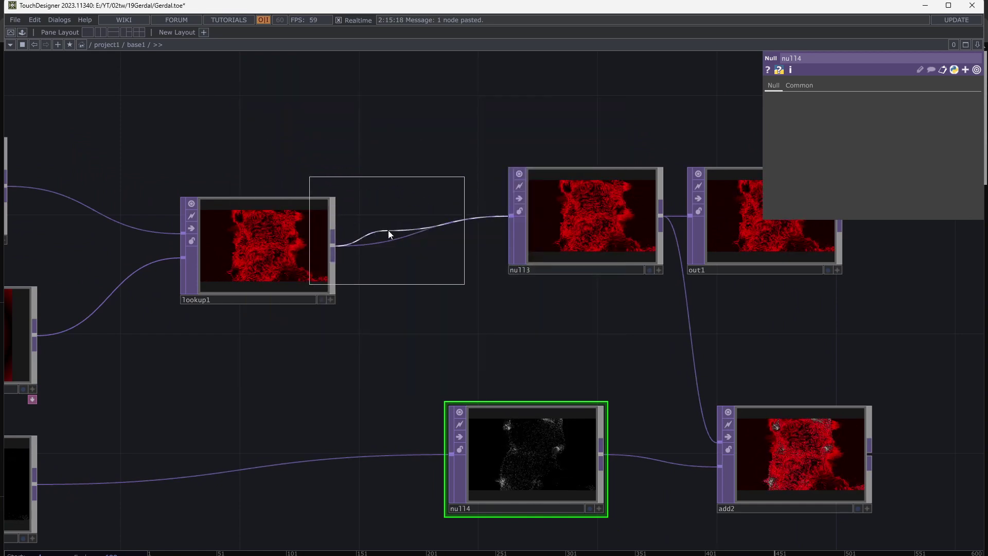
left_click(405, 236)
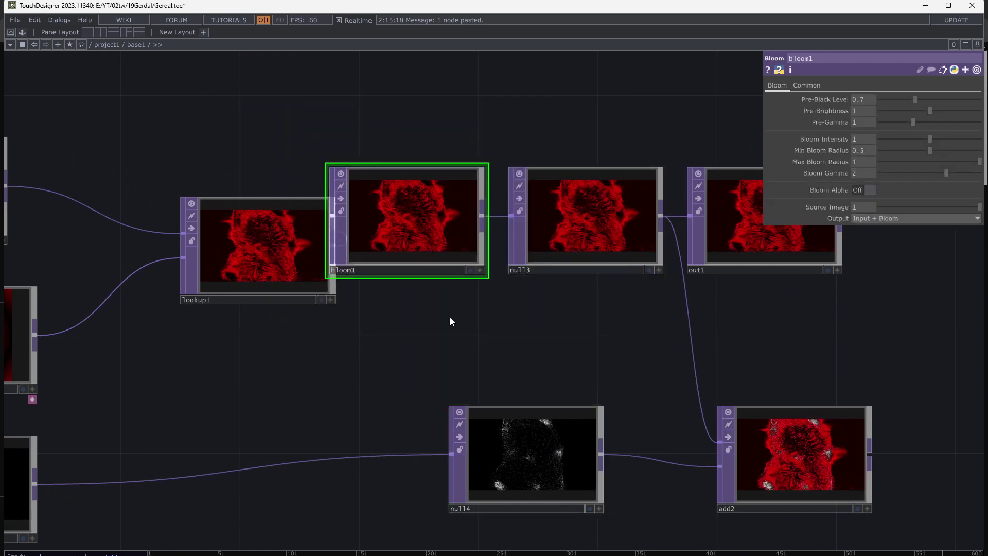
left_click_drag(250, 277, 191, 247)
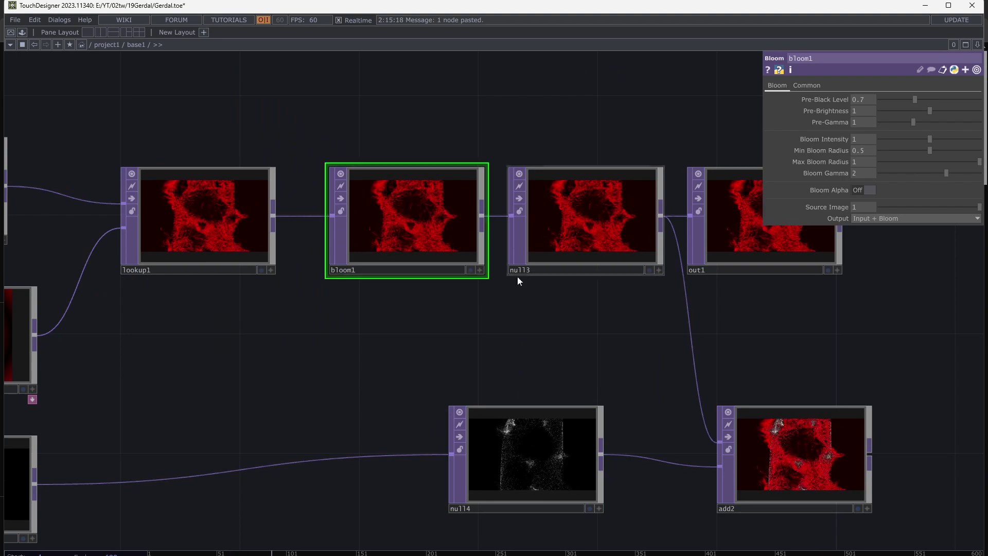
Step: Lower bloom1's Pre-Black Level to 0.29 and check the result in add2
left_click_drag(561, 328, 540, 341)
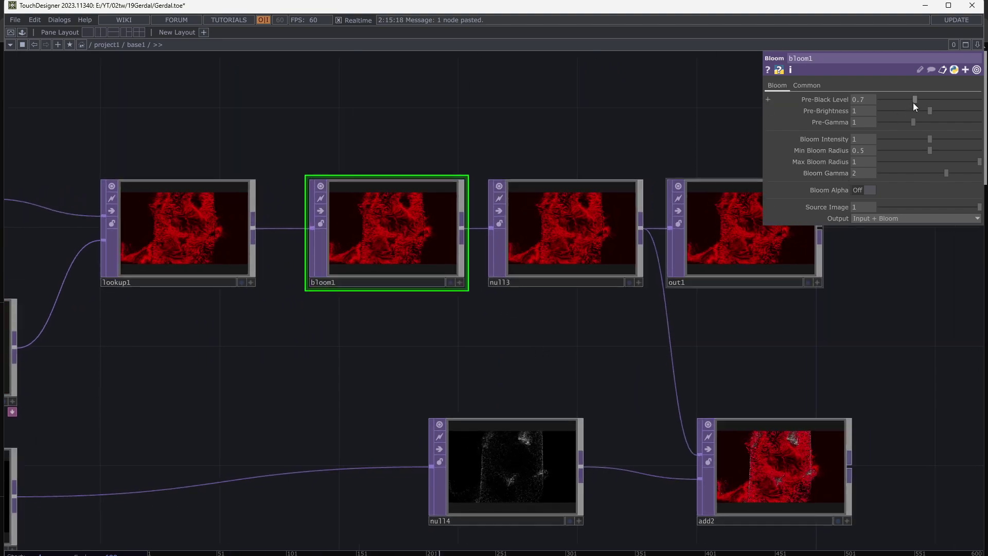
left_click_drag(913, 100, 894, 100)
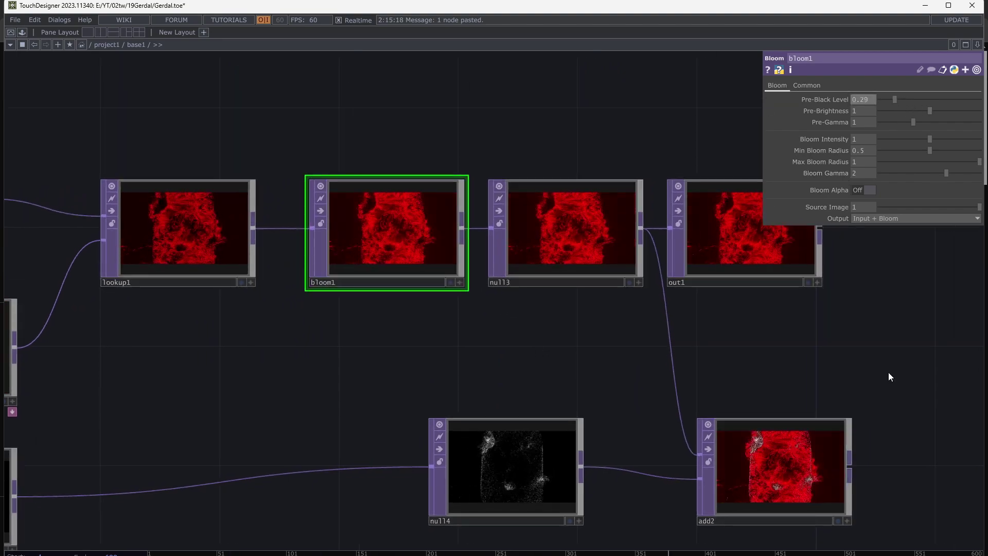
left_click_drag(887, 377, 748, 236)
scroll(681, 348, "up", 5)
scroll(214, 379, "down", 3)
Step: Insert a second Bloom TOP on the wire between blur1 and null4
left_click_drag(176, 418, 592, 399)
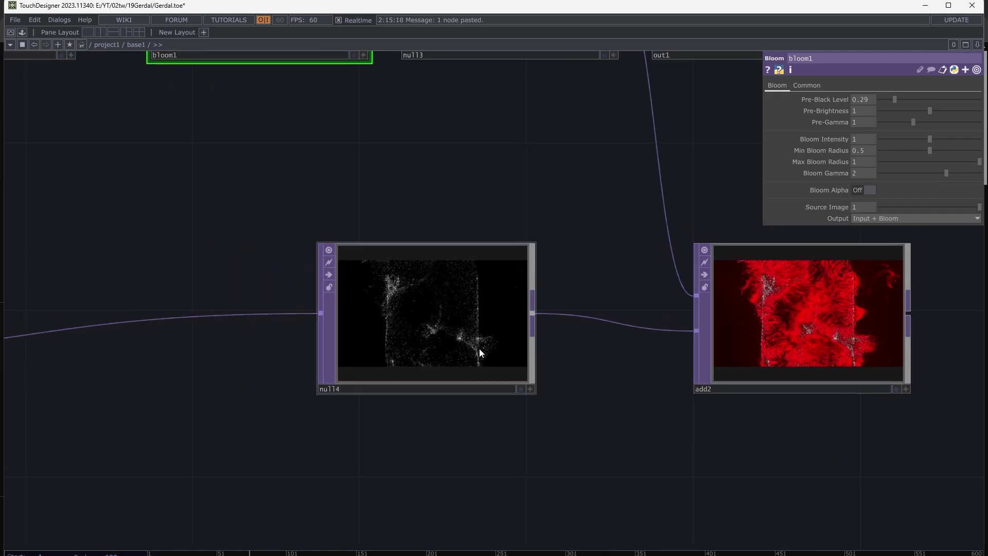
left_click(480, 353)
scroll(528, 371, "down", 3)
right_click(319, 329)
left_click(339, 330)
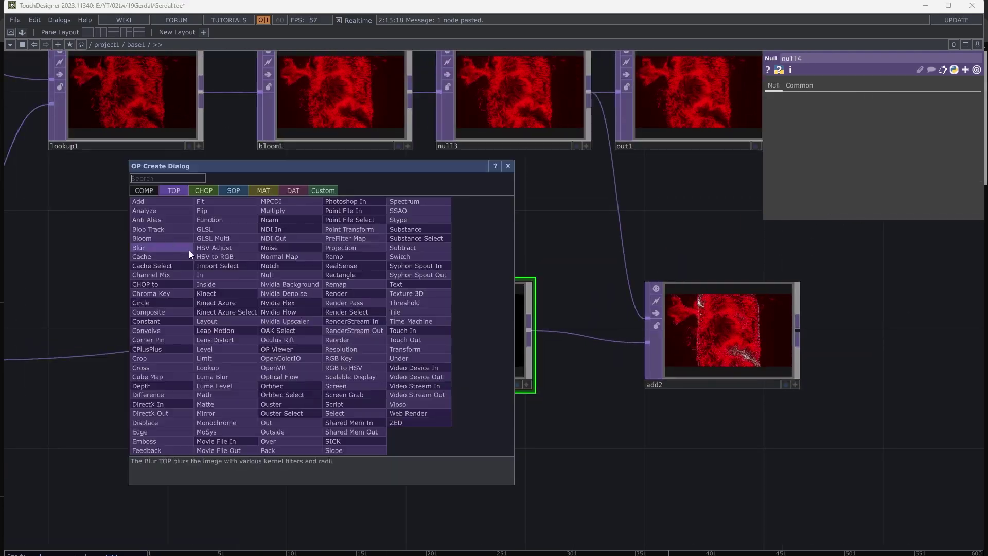
left_click(170, 238)
left_click(246, 334)
Step: Reduce blur1's Filter Size to 3 while viewing add2 up close
left_click_drag(175, 409, 428, 388)
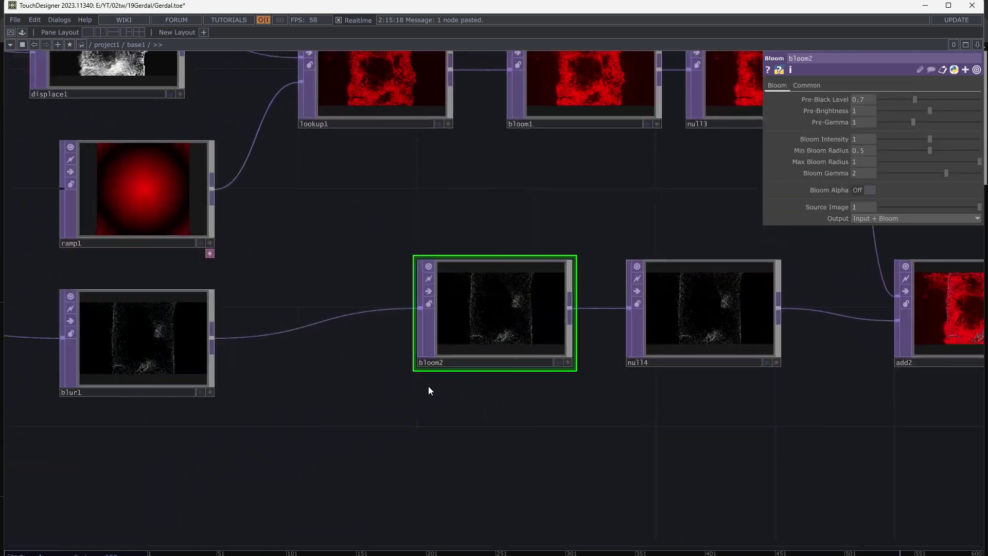
left_click(194, 364)
left_click_drag(632, 416, 375, 415)
scroll(690, 344, "up", 5)
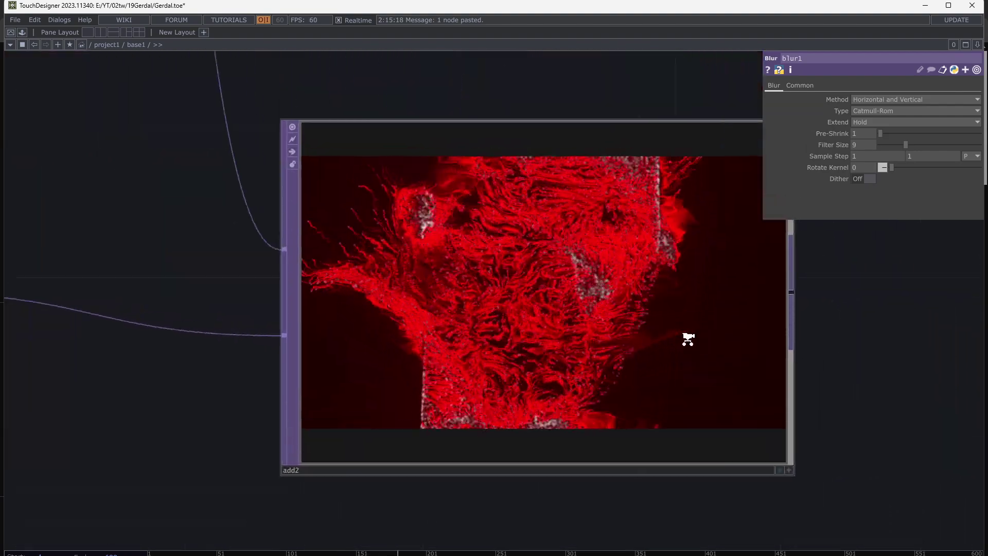
scroll(688, 339, "up", 1)
left_click(890, 146)
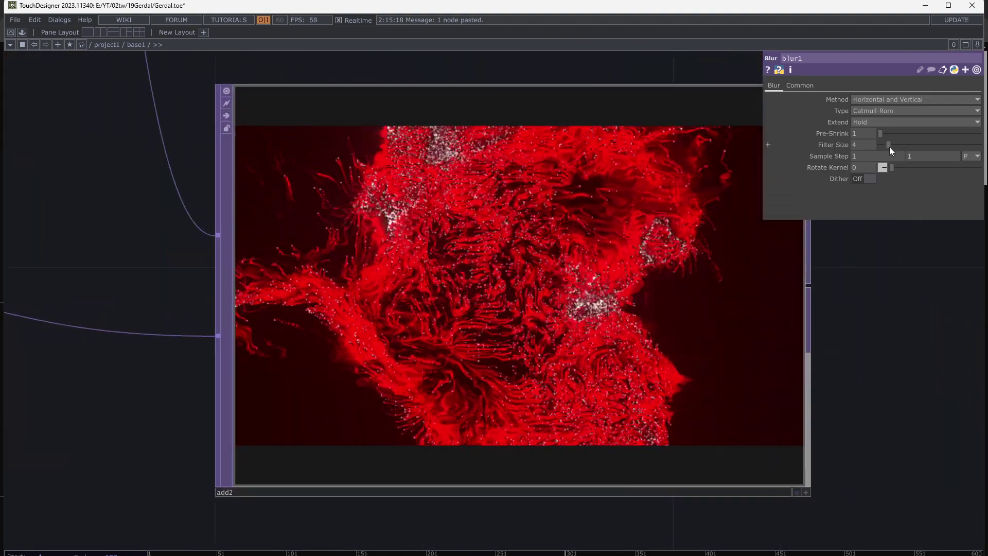
left_click_drag(889, 146, 887, 147)
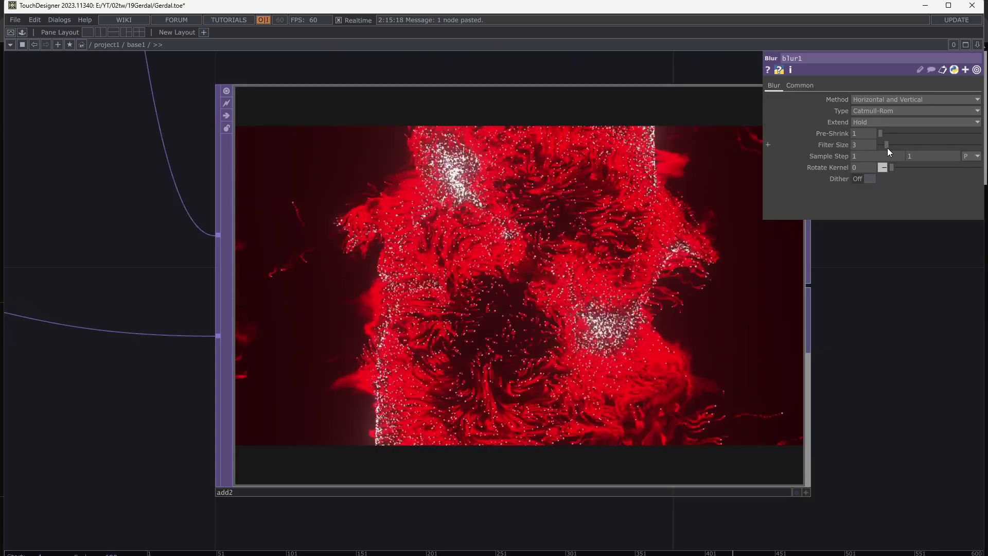
scroll(851, 351, "down", 2)
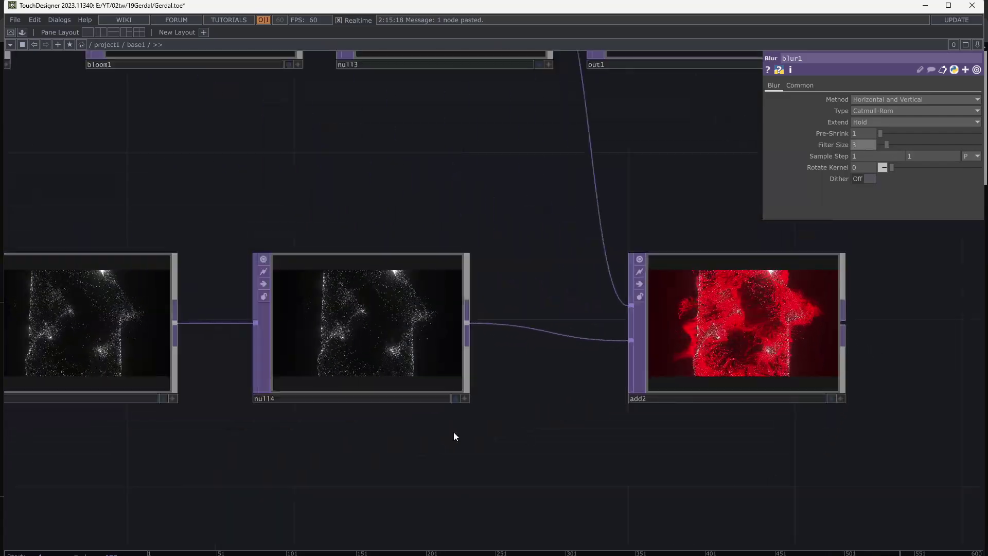
Step: Set bloom2's Pre-Black Level to 0.56 and check its effect on add2
left_click_drag(254, 469, 309, 470)
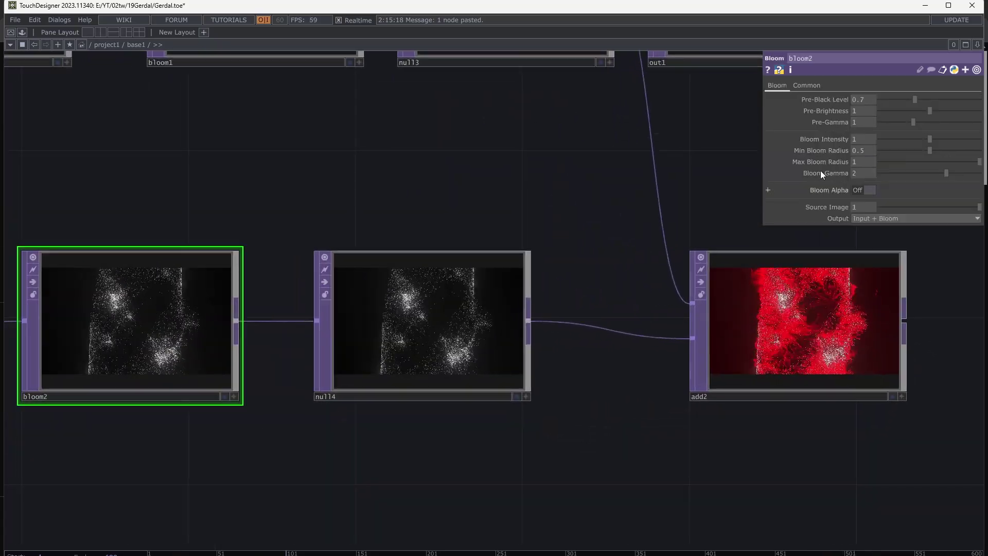
scroll(910, 313, "up", 4)
scroll(897, 340, "down", 2)
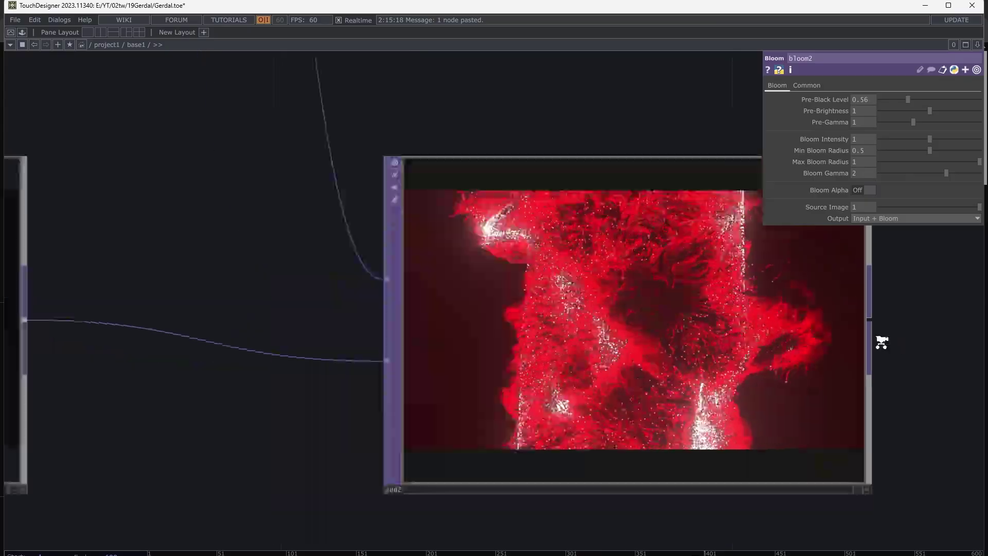
scroll(875, 414, "down", 4)
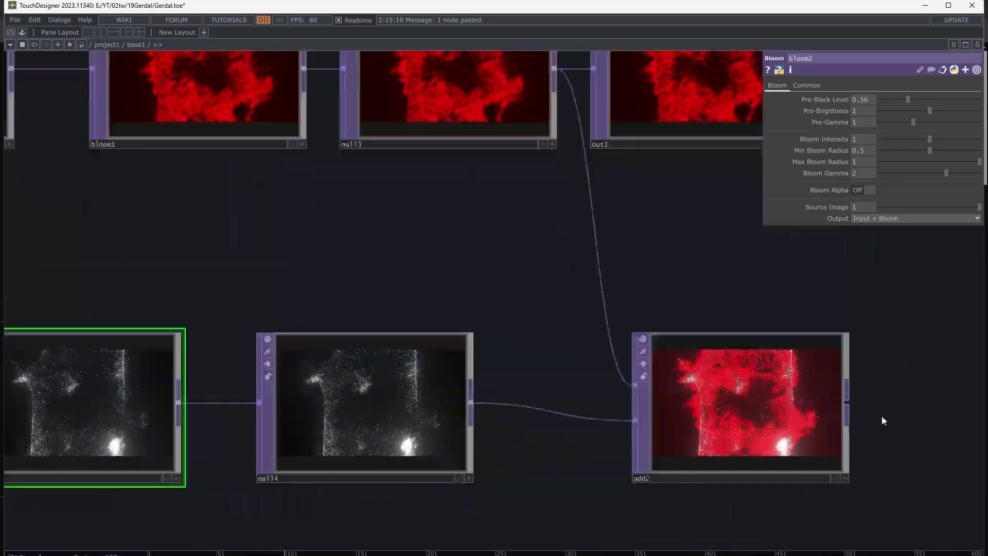
Step: Display add2 as the network background and set bloom1's Bloom Intensity to 0.78, Min Bloom Radius to 0.21 and Max Bloom Radius to 0.466
left_click(844, 458)
left_click_drag(427, 249, 487, 356)
left_click(476, 314)
left_click_drag(629, 193, 620, 389)
left_click_drag(926, 141, 932, 161)
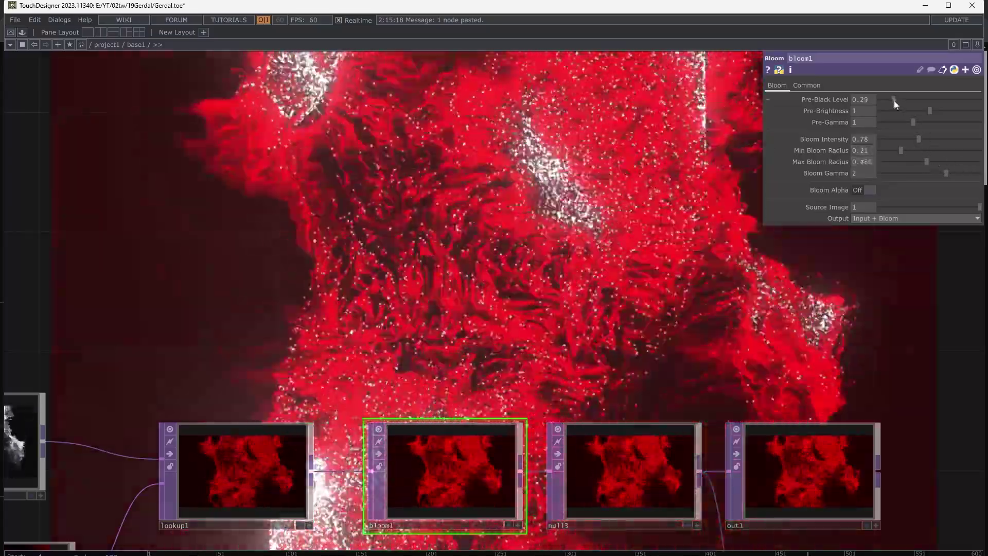
Step: Set the Hue of ramp1's red color key to 0, keeping saturation and value at 1
scroll(558, 253, "down", 4)
left_click_drag(171, 346, 465, 316)
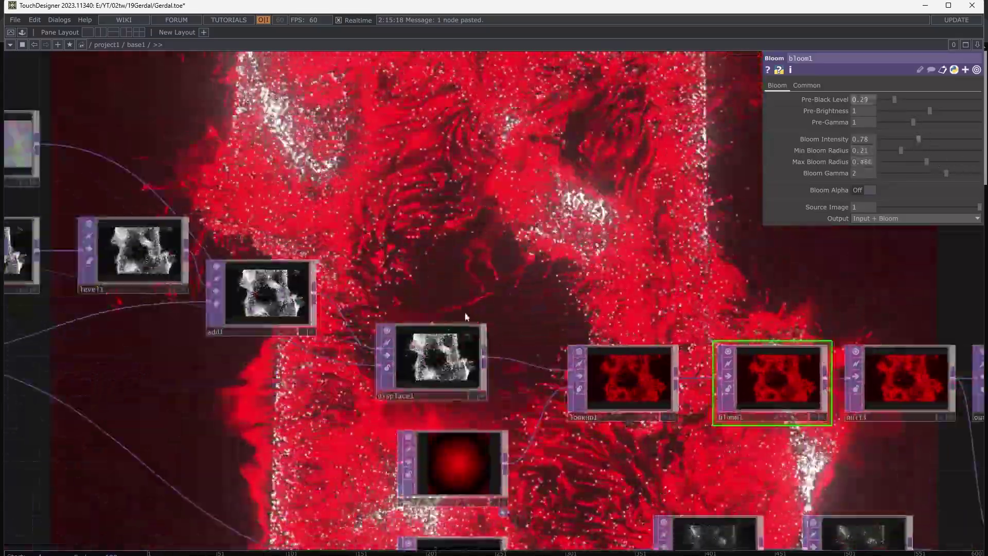
left_click_drag(313, 378, 455, 346)
scroll(455, 345, "down", 4)
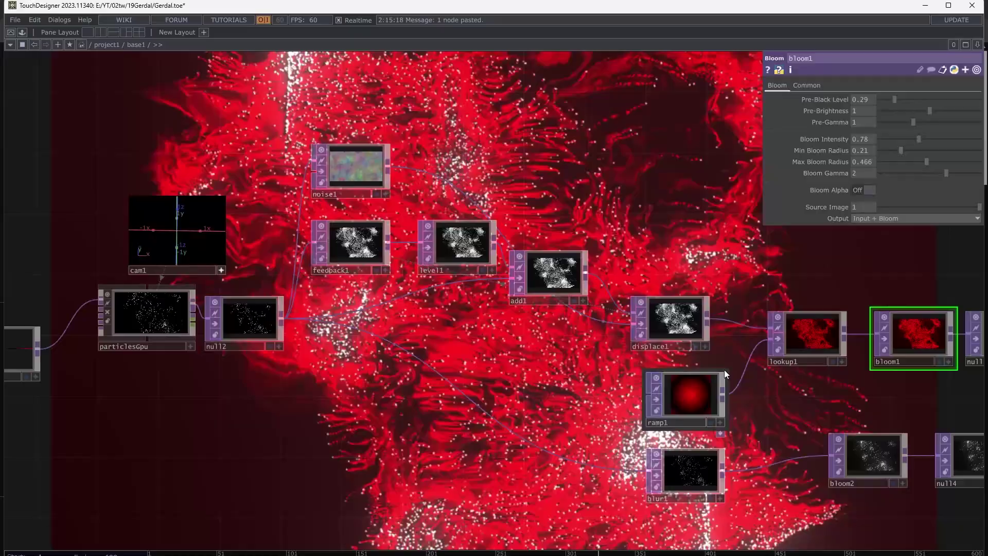
left_click(688, 394)
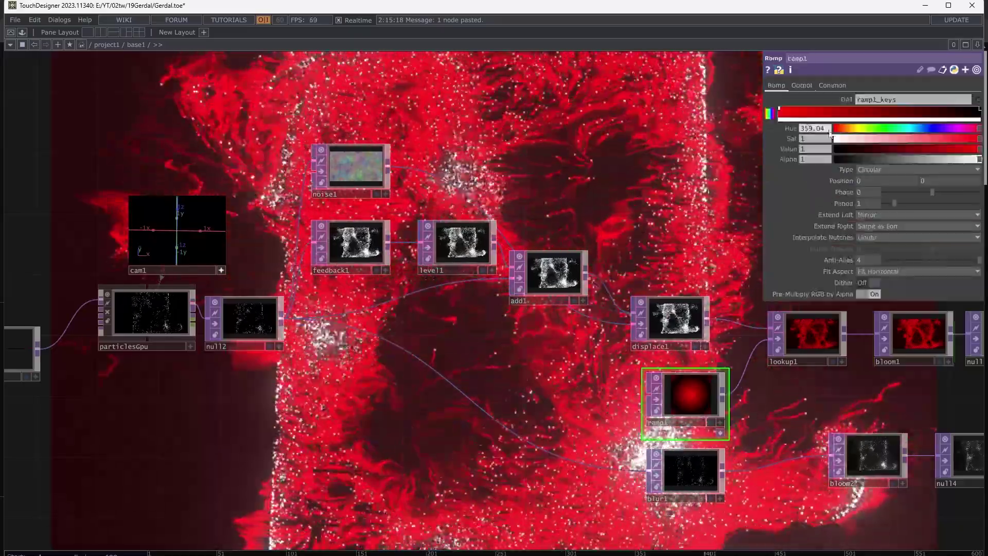
left_click_drag(946, 128, 834, 144)
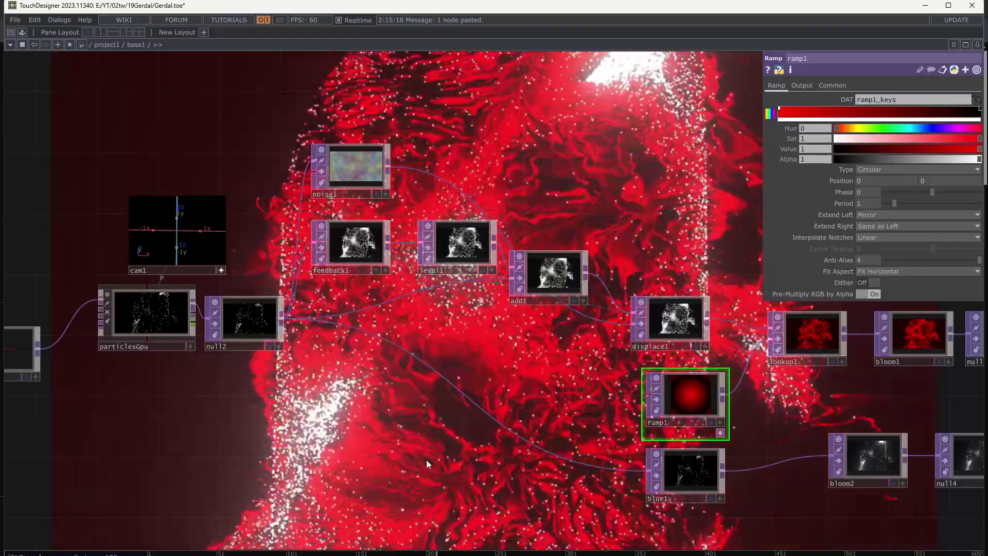
Step: Increase pattern1's Length to 1404 samples in the CHOP chain at the network's start
left_click_drag(379, 417, 393, 424)
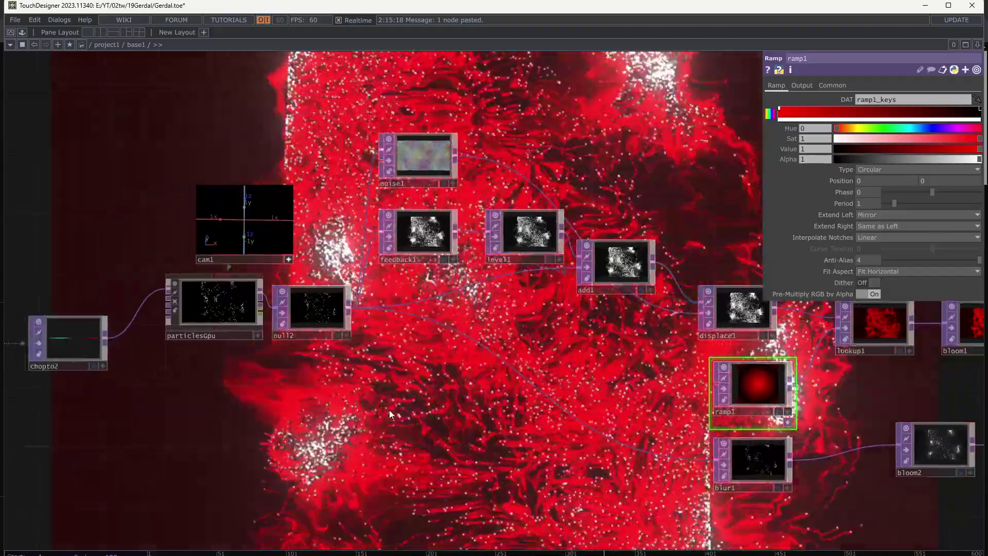
left_click_drag(251, 438, 484, 418)
left_click_drag(254, 419, 494, 396)
middle_click_drag(494, 396, 344, 404)
left_click_drag(344, 404, 502, 399)
left_click(181, 297)
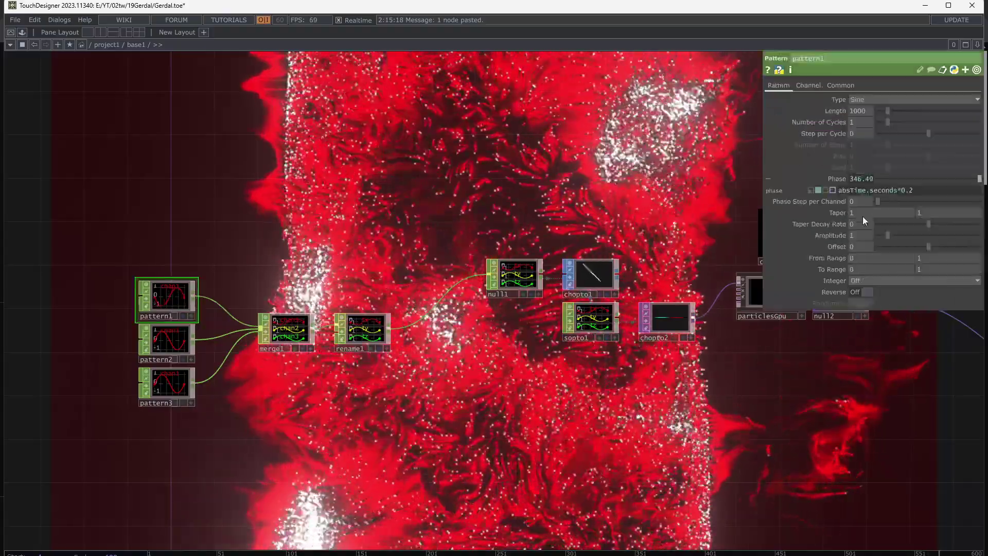
mouse_move(887, 110)
left_mouse_down()
mouse_move(880, 110)
mouse_move(888, 111)
left_mouse_up()
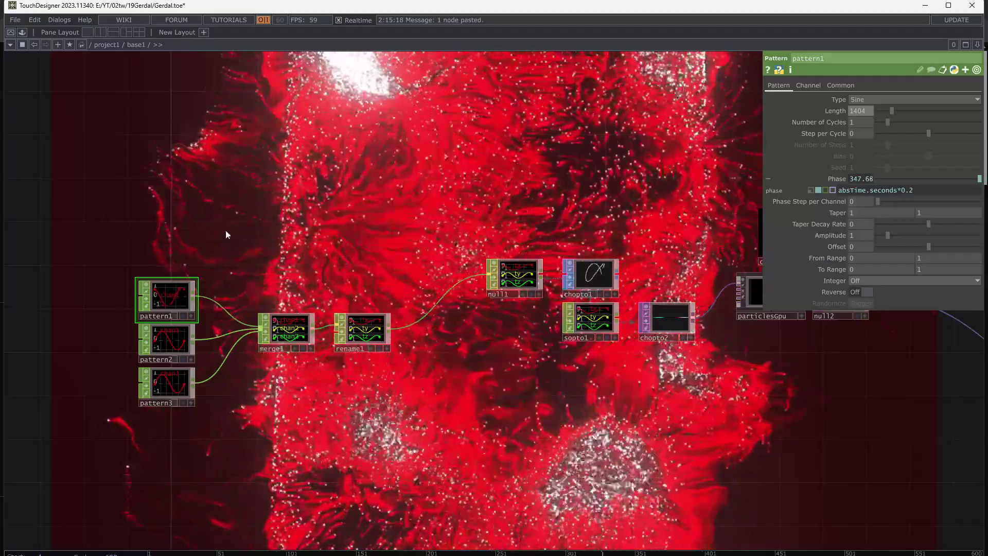
Step: Increase pattern2's Length to 2262 samples and check the reshaped curve in chopto1
left_click(167, 332)
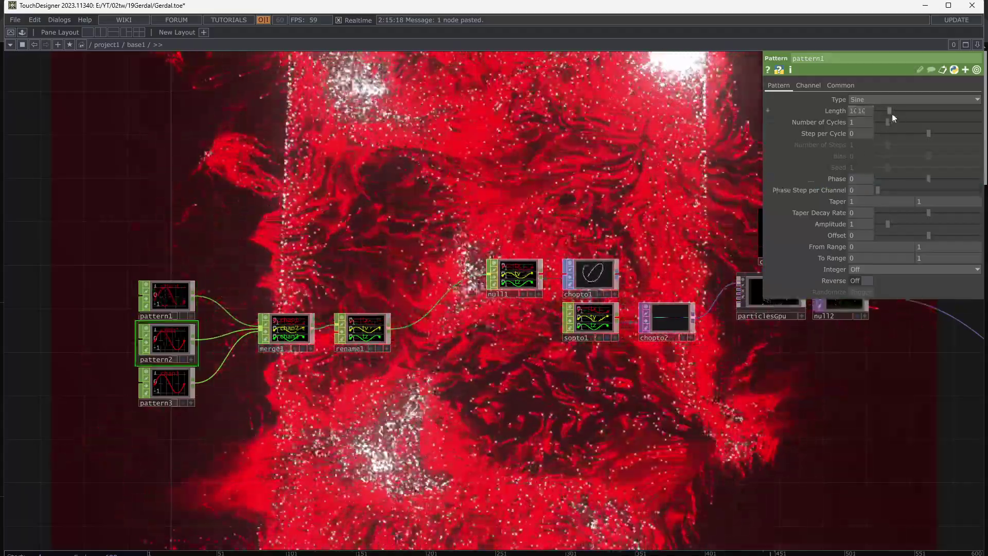
left_click_drag(705, 325, 693, 325)
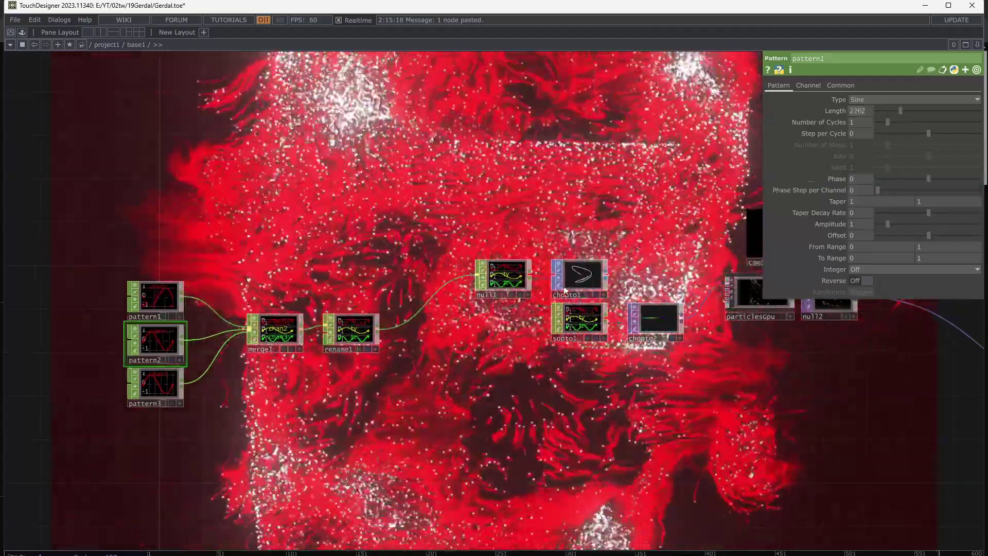
left_click_drag(707, 393, 646, 406)
scroll(607, 372, "up", 2)
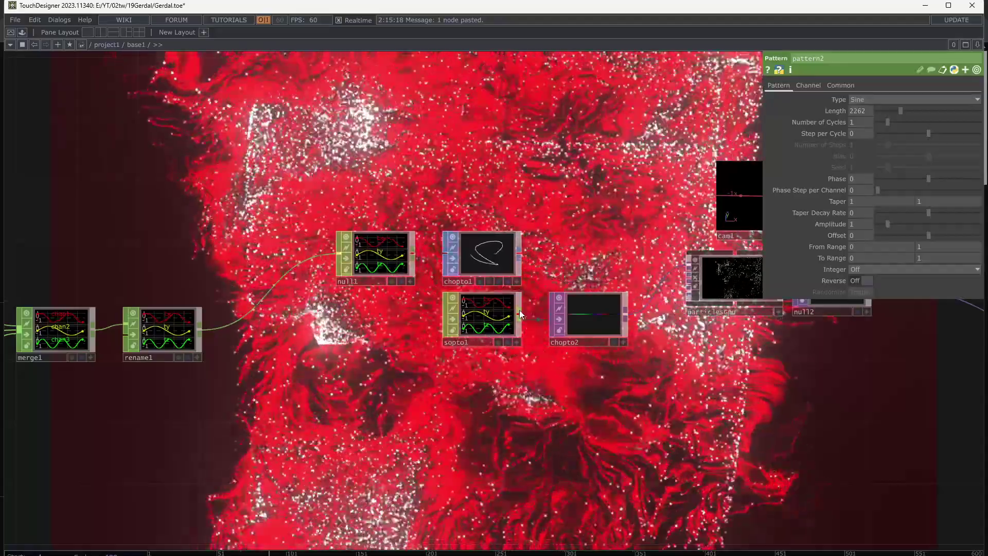
Step: Slow pattern1's animation by changing its Phase expression to absTime.seconds*0.1
left_click_drag(311, 362, 585, 361)
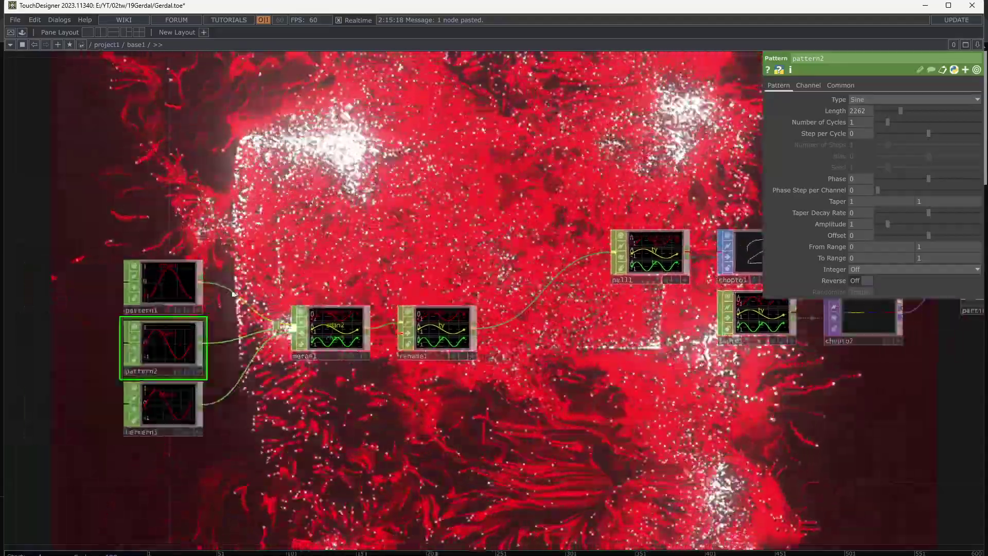
left_click(183, 283)
left_click(911, 190)
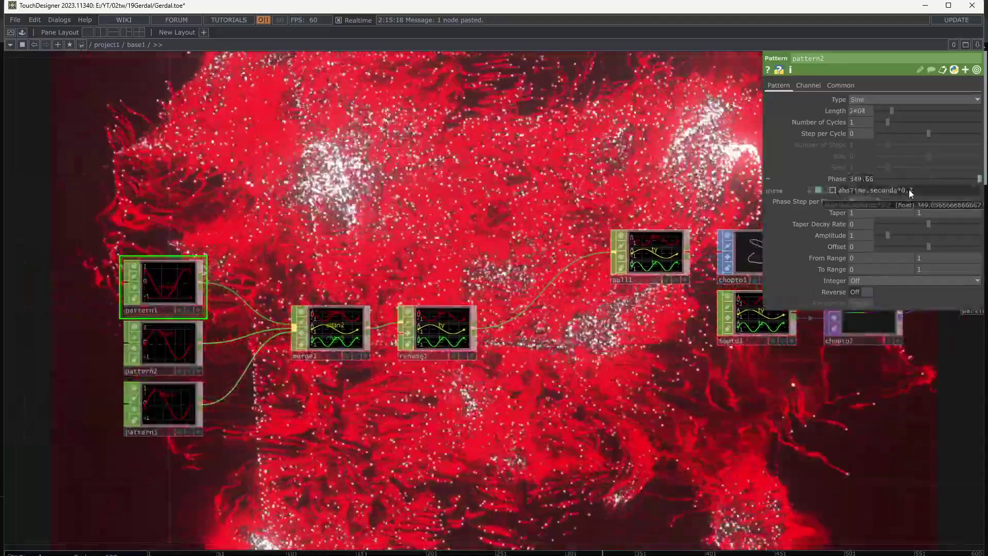
key("BackSpace")
type("1")
key("Return")
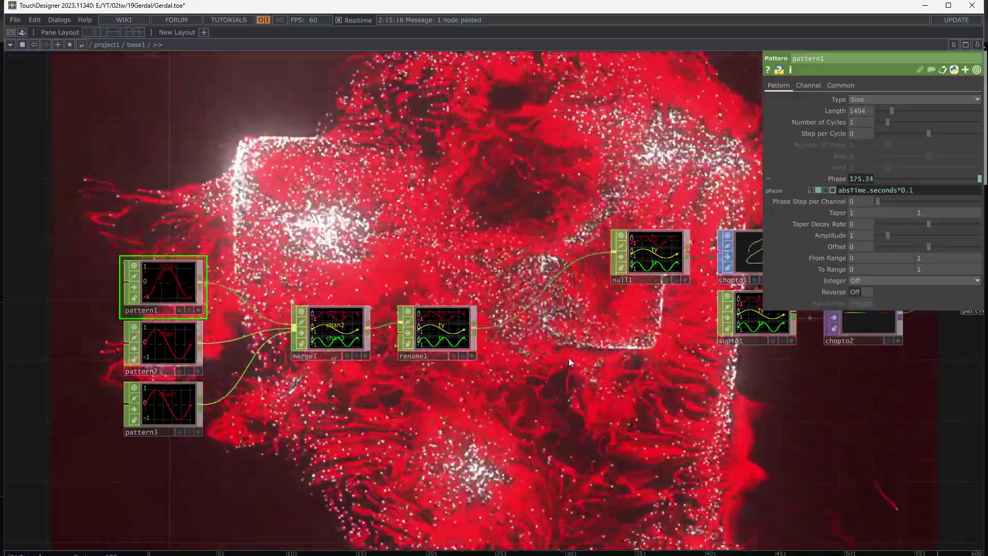
left_click_drag(631, 386, 576, 389)
scroll(584, 394, "down", 3)
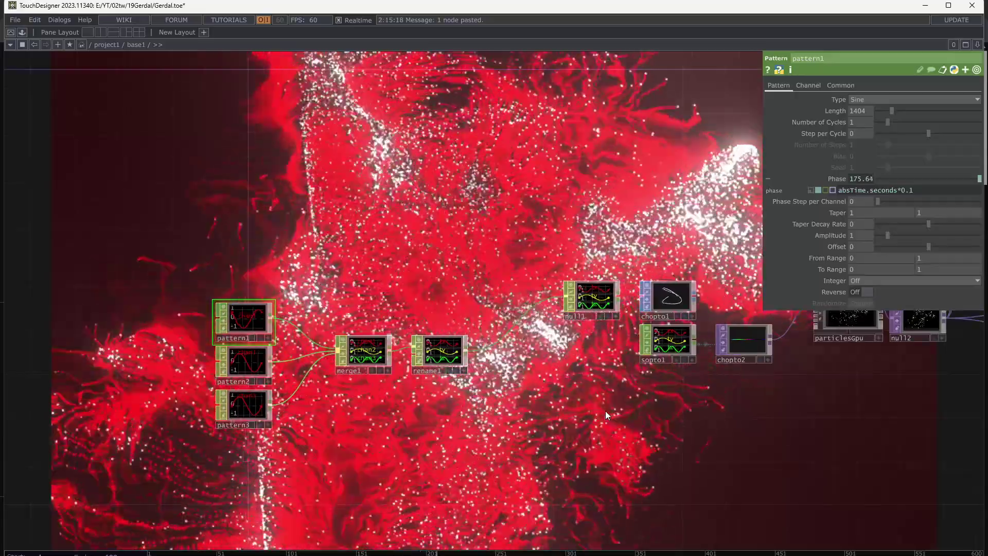
Step: Set particlesGpu's Birth to 150, Life Min to 0.8 and Life Modifier to None
scroll(720, 419, "right", 10)
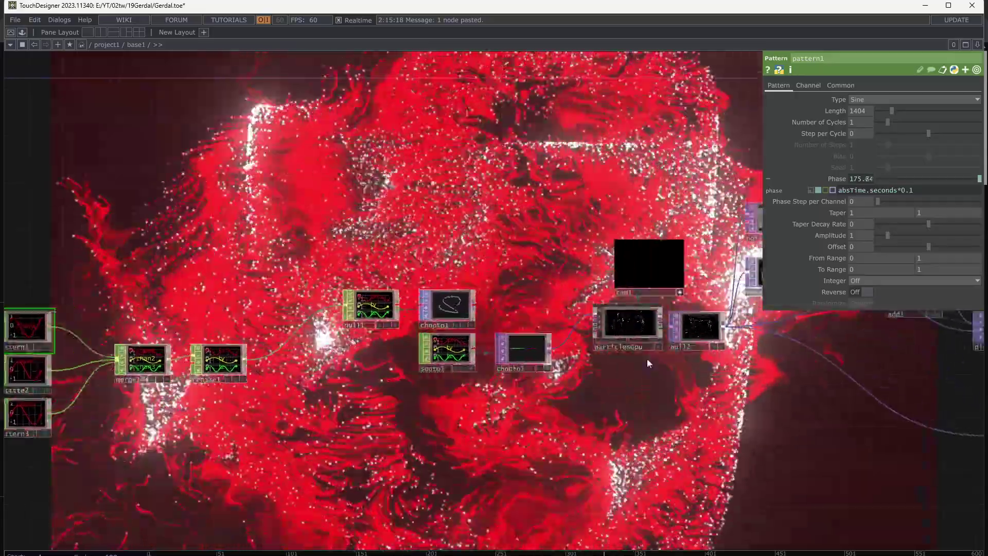
left_click(638, 333)
scroll(547, 218, "up", 3)
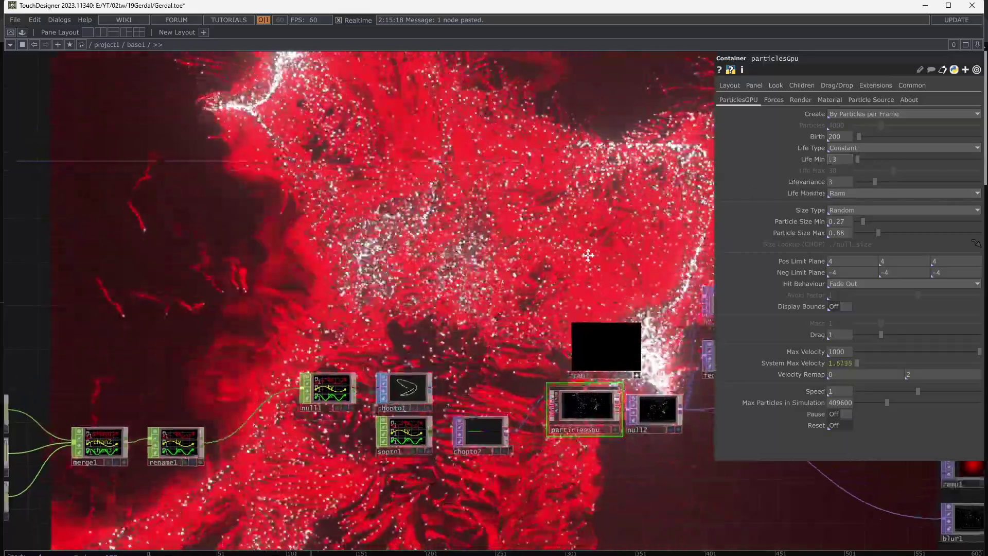
left_click(837, 193)
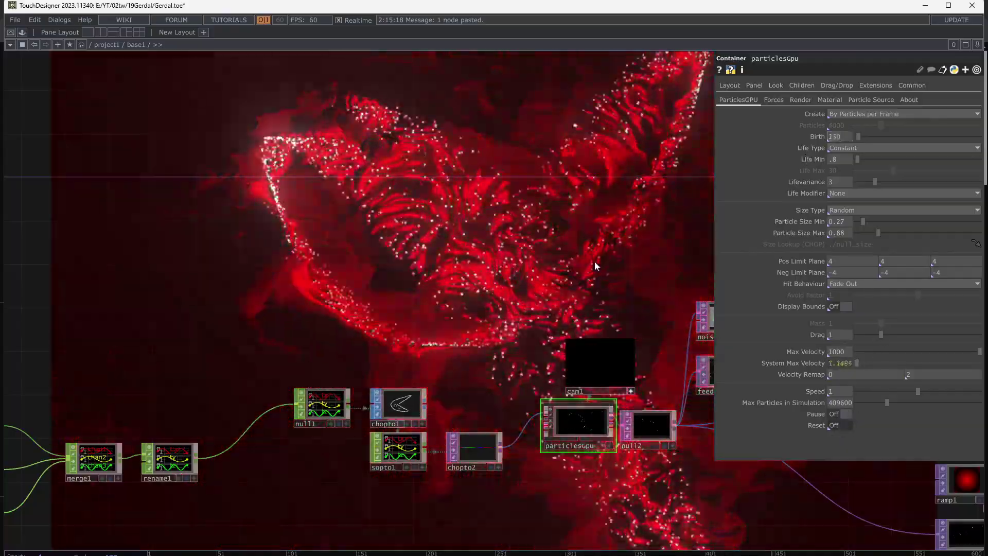
Step: Reduce particlesGpu's particle sizes to a minimum of 0.04 and a maximum of 0.58
key("h")
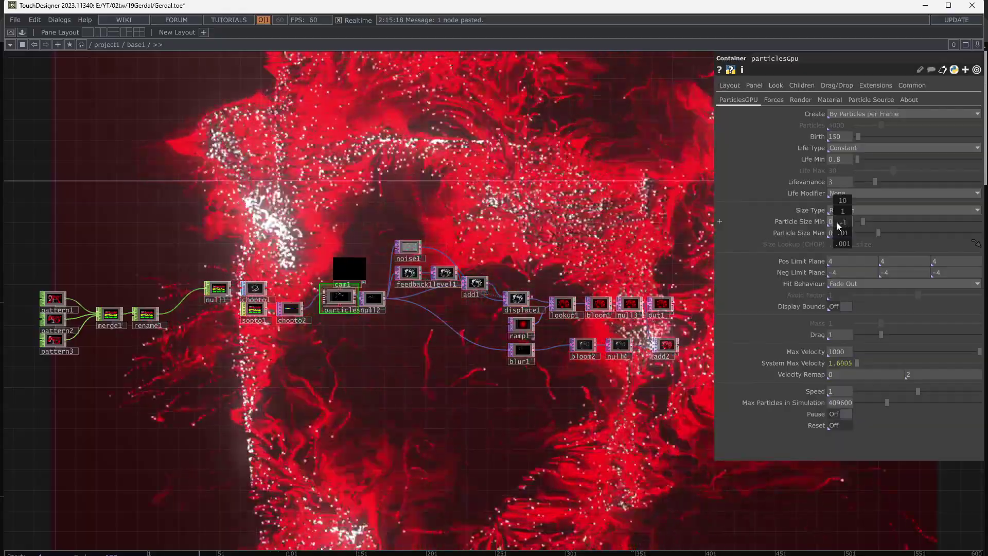
middle_click_drag(844, 225, 844, 225)
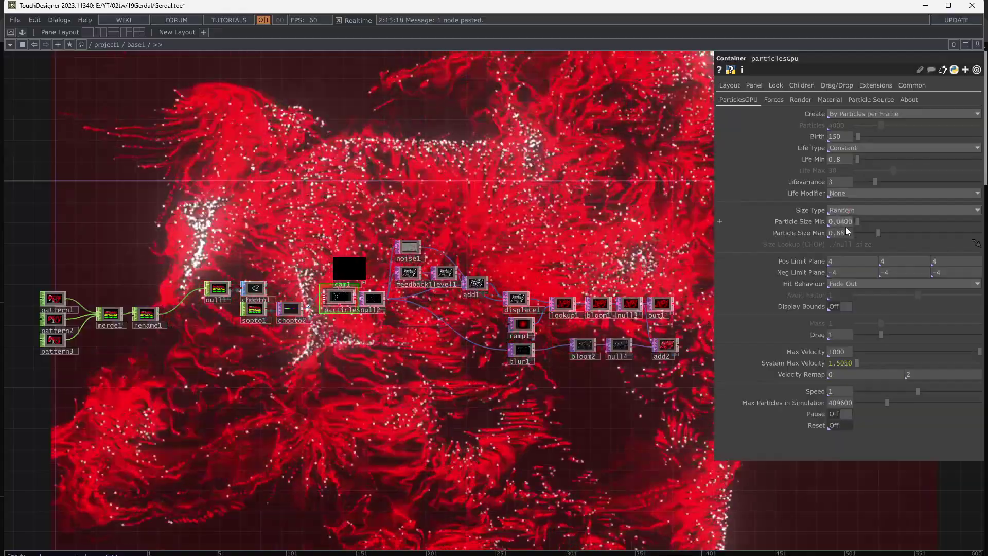
middle_click_drag(845, 233, 840, 233)
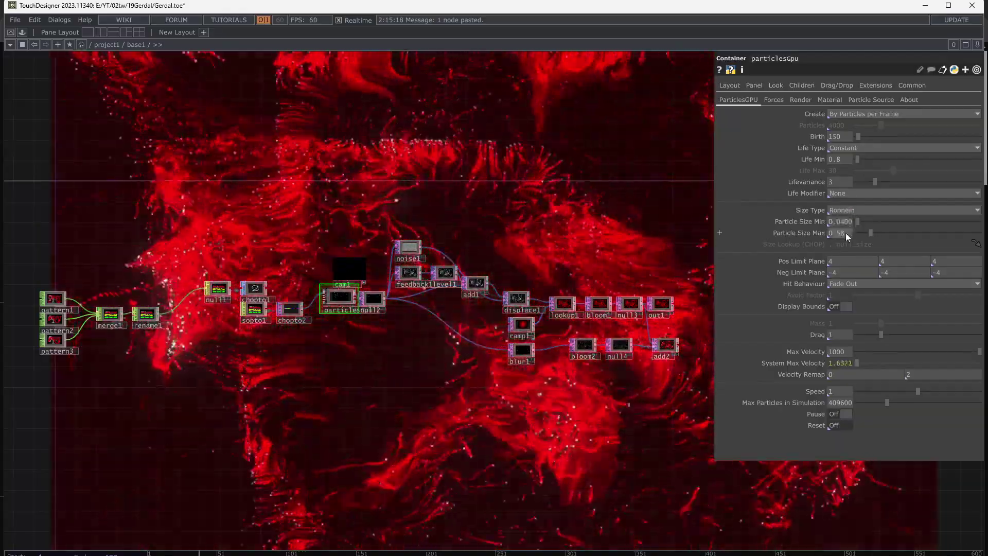
Step: Set the Period of noise1, the source of the feedback displacement, to 0
left_click_drag(570, 248, 581, 378)
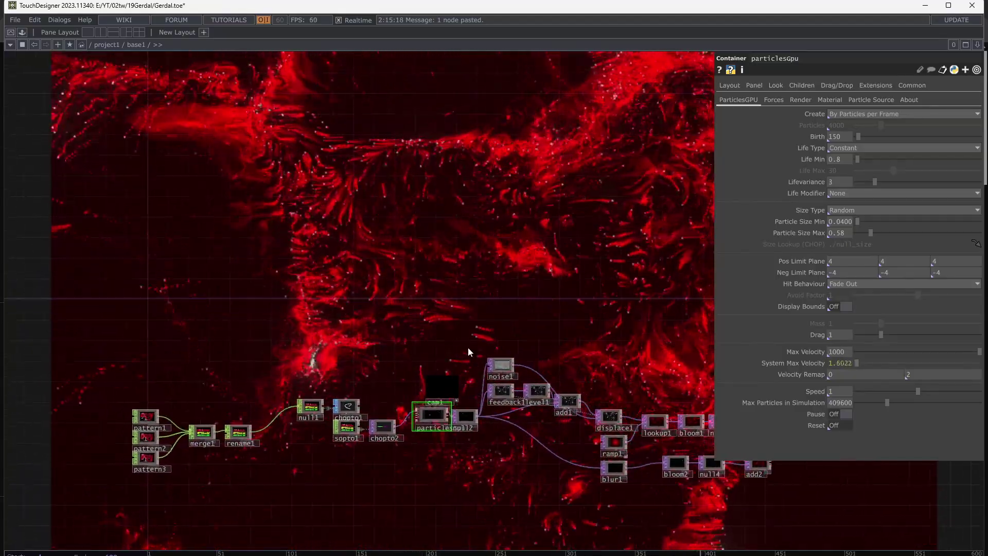
scroll(470, 353, "up", 5)
left_click(502, 308)
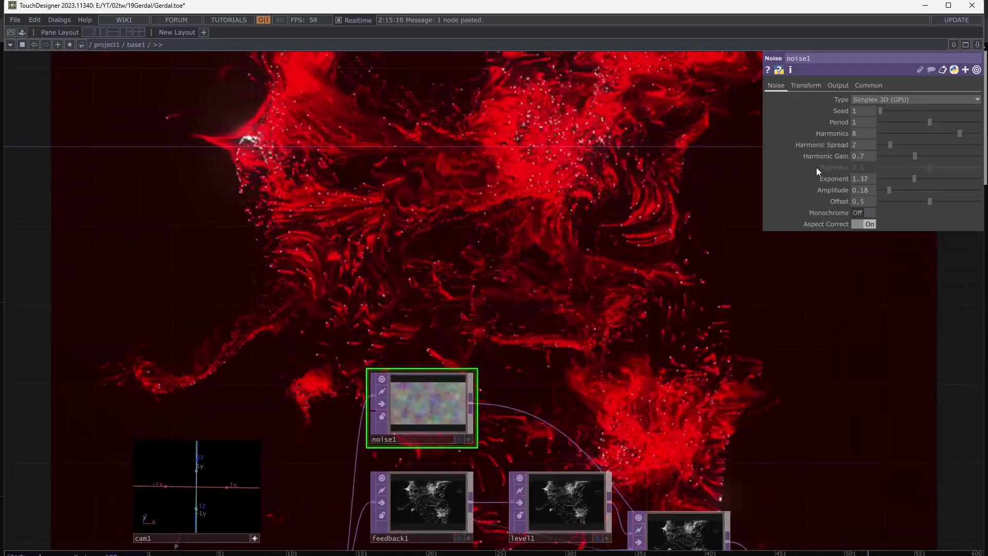
left_click_drag(916, 128, 876, 140)
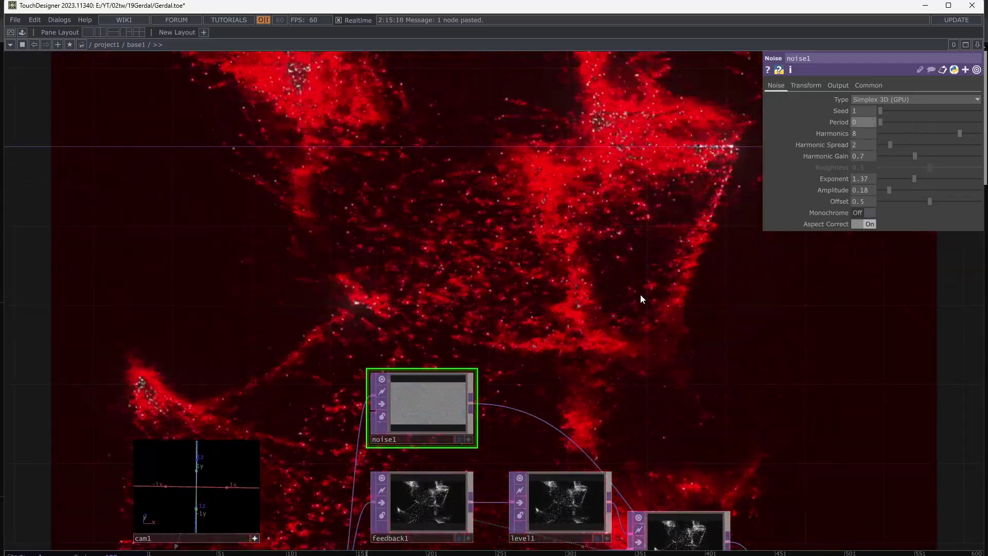
Step: Examine the curve shape in chopto1 and the null1, sopto1 and chopto2 nodes around it
scroll(618, 301, "down", 2)
left_click_drag(592, 251, 858, 153)
scroll(319, 387, "up", 3)
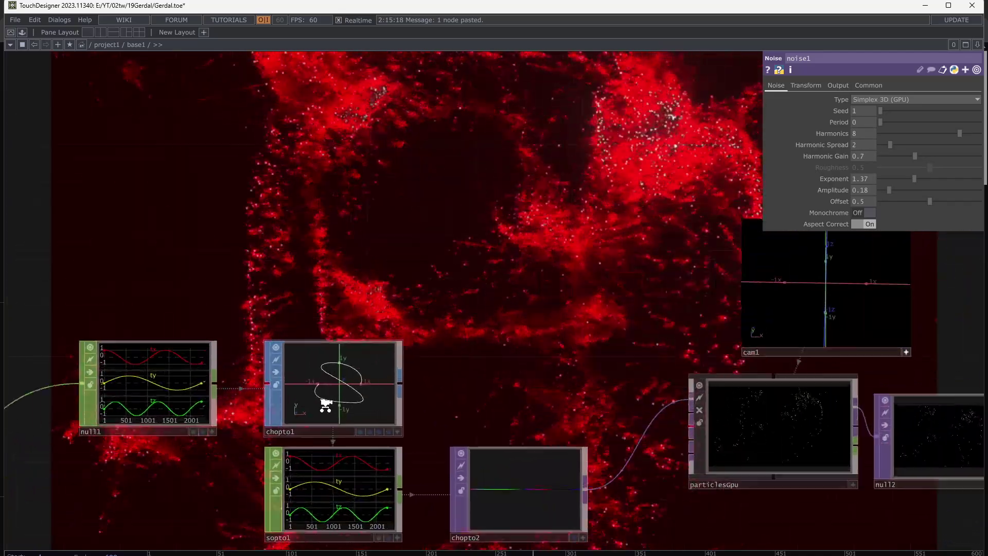
scroll(335, 407, "up", 2)
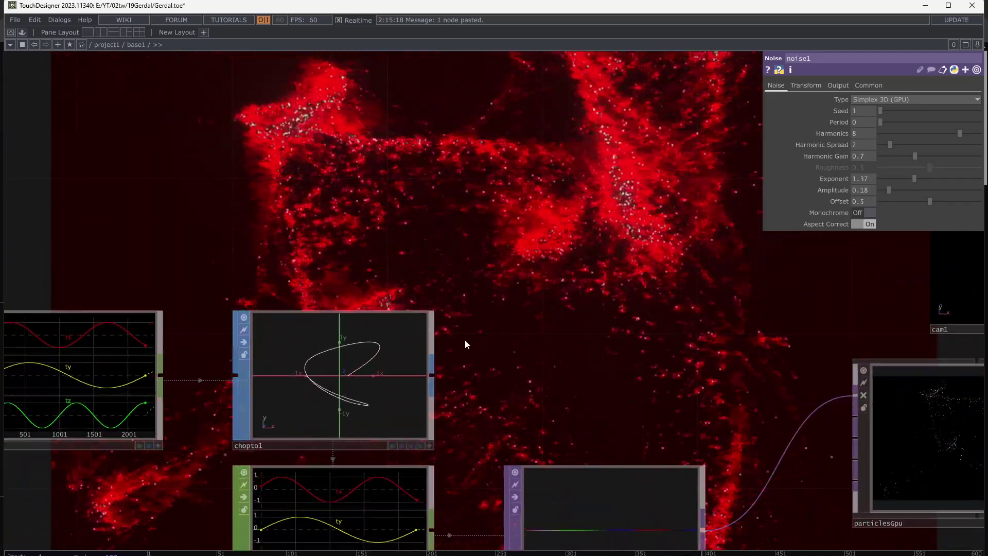
scroll(504, 326, "down", 2)
left_click_drag(480, 278, 579, 272)
left_click_drag(355, 463, 396, 458)
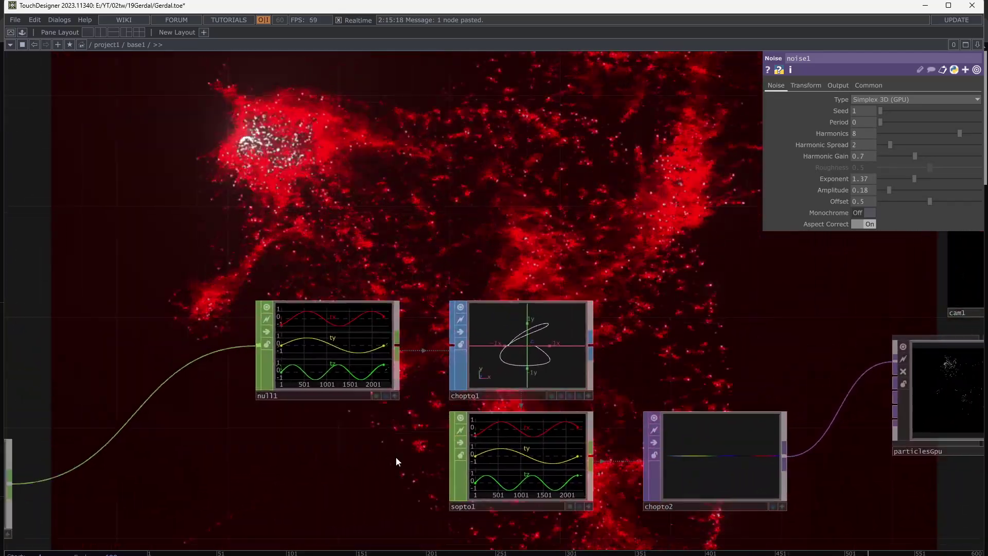
Step: Raise particlesGpu's Birth to 2702 particles per frame
scroll(386, 463, "down", 2)
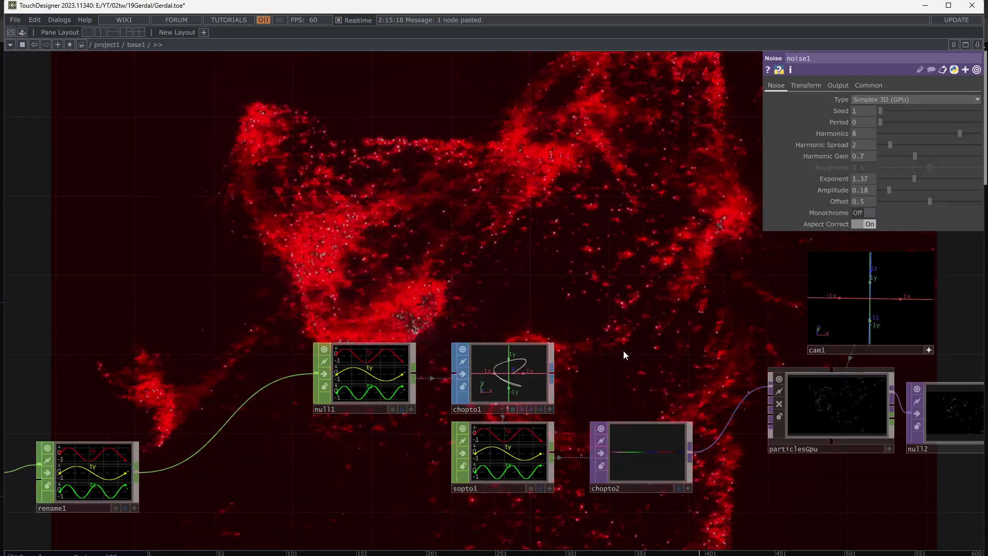
left_click_drag(622, 355, 485, 368)
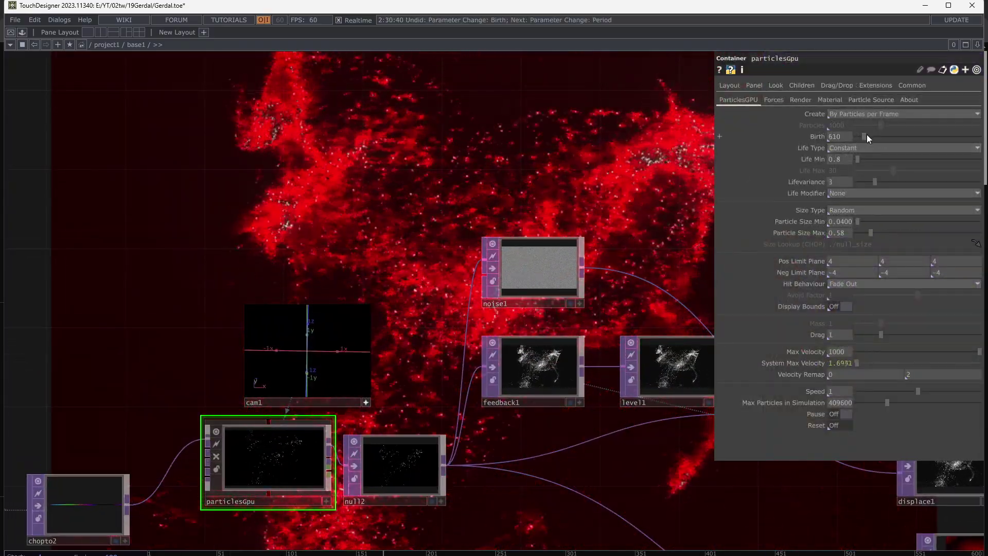
left_click_drag(867, 135, 885, 143)
Step: Lower level1's post Opacity to 0.946 in the feedback loop
left_click_drag(686, 427, 391, 342)
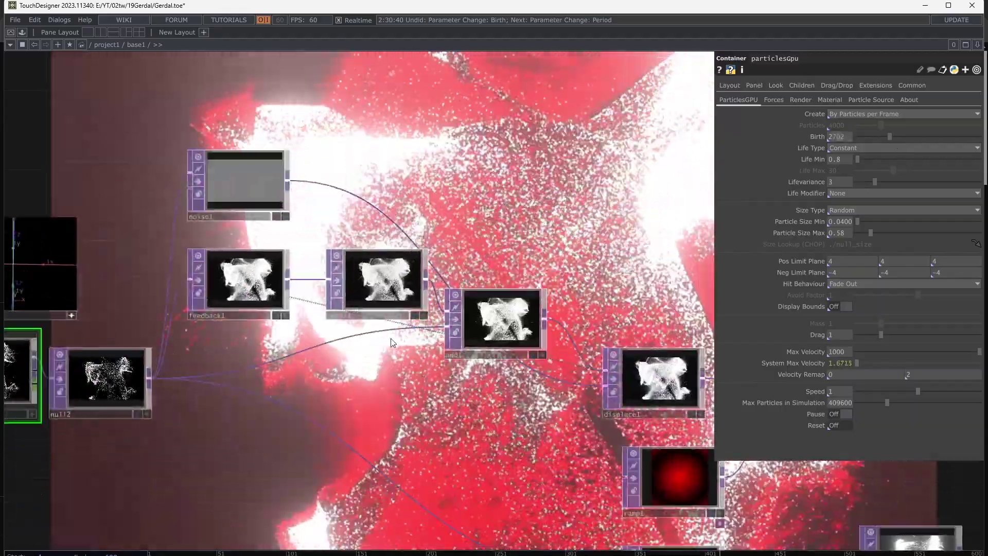
left_click(381, 288)
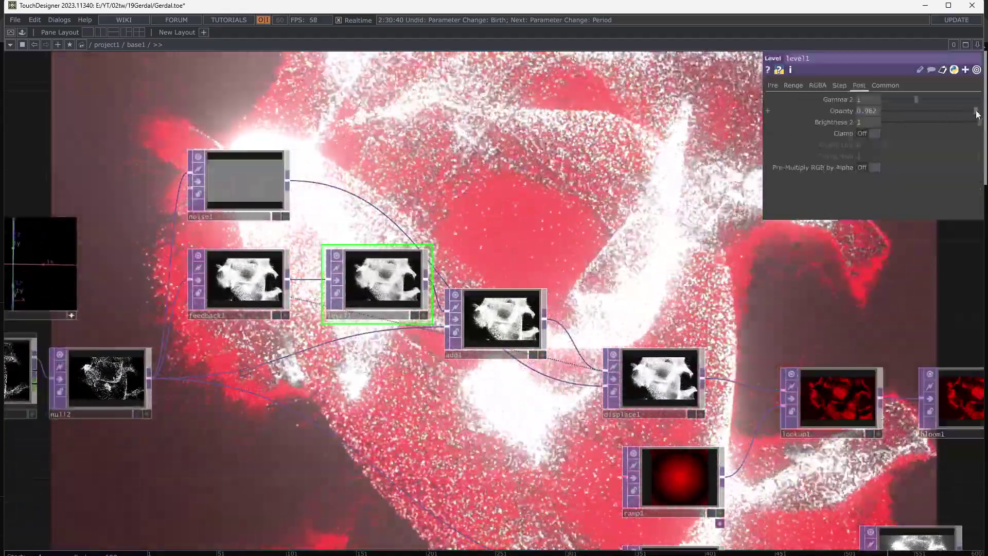
left_click_drag(978, 114, 976, 115)
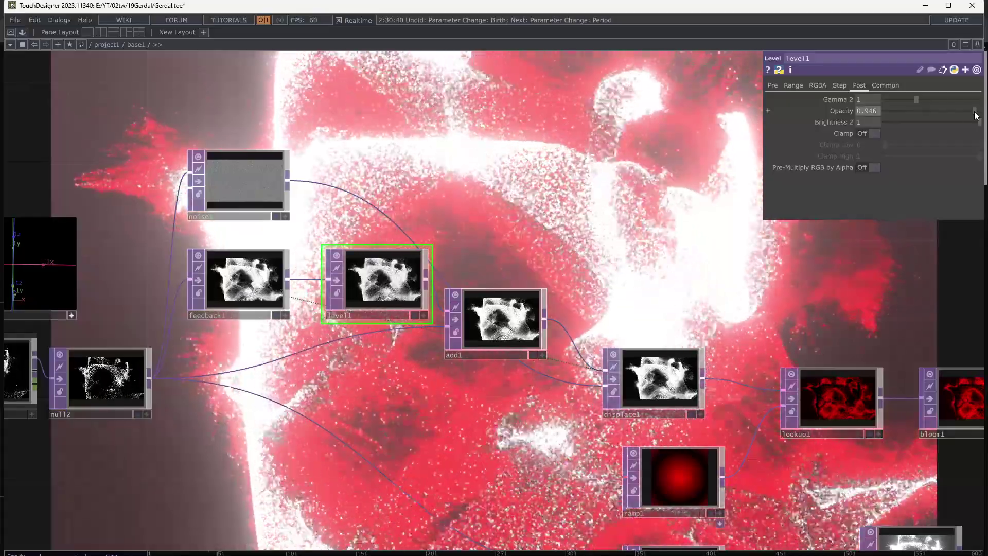
Step: Raise bloom2's Pre-Black Level to 0.76 on the blurred particle branch
scroll(842, 326, "down", 4)
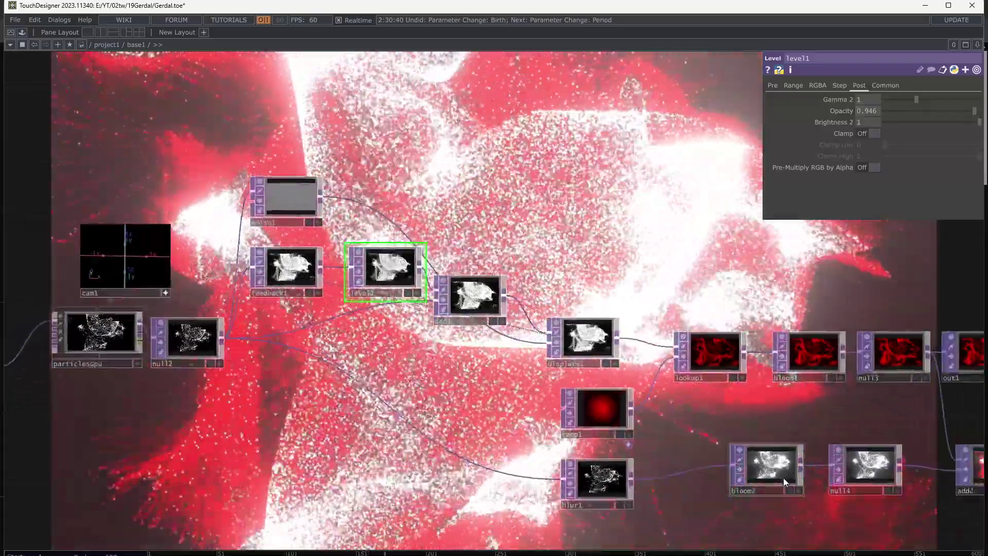
left_click(784, 482)
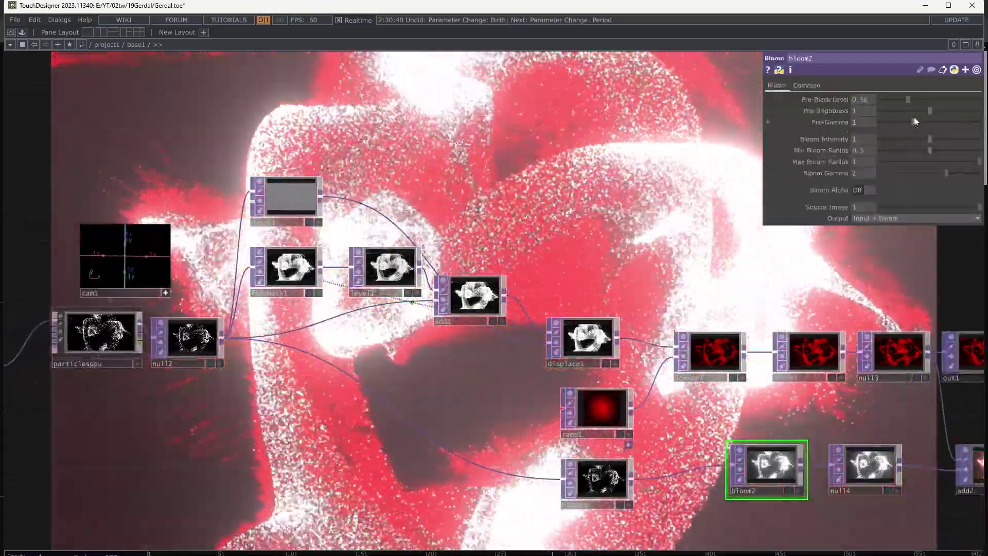
left_click_drag(908, 99, 917, 100)
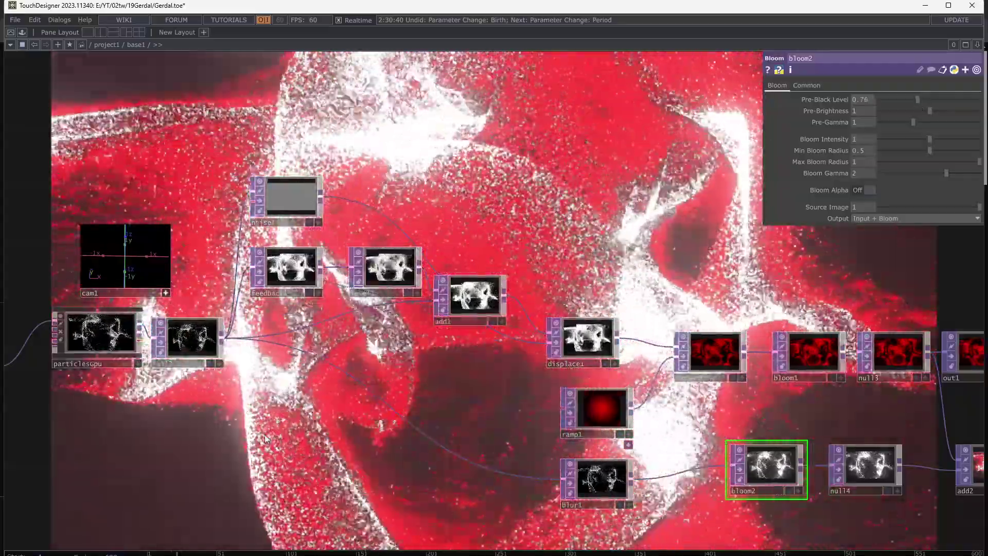
Step: Set pattern2's Phase to -0.83 in the CHOP chain at the network's start
left_click_drag(264, 434, 752, 358)
left_click_drag(360, 355, 598, 343)
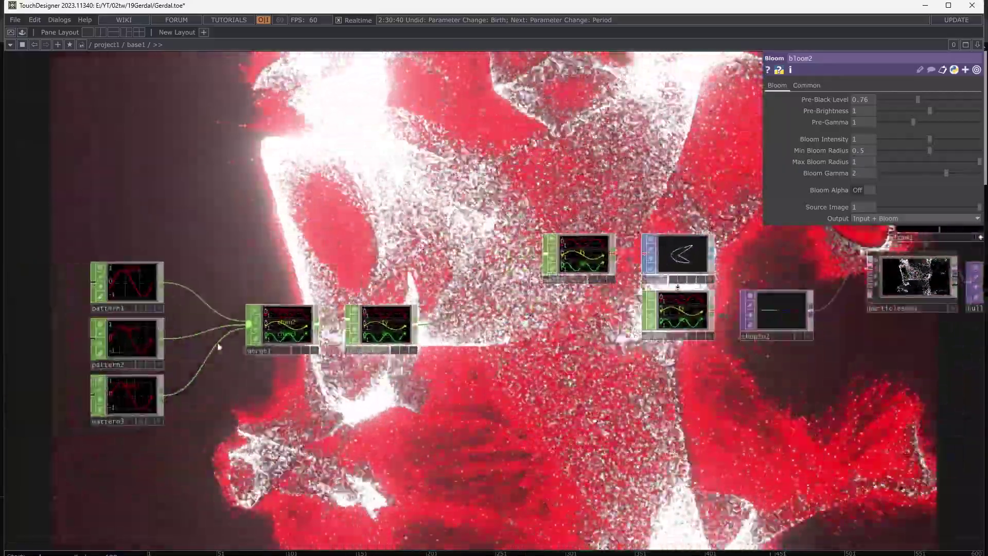
left_click(127, 340)
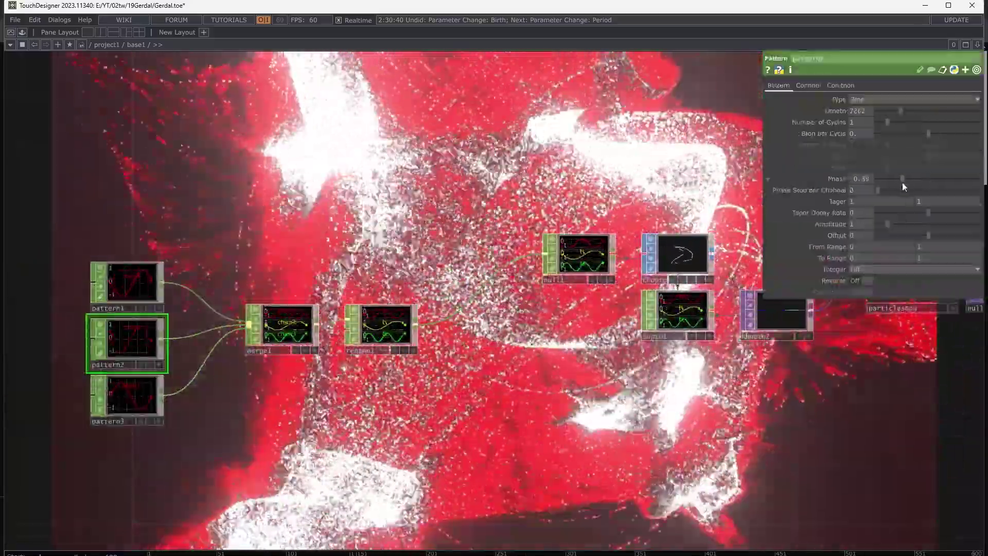
left_click_drag(902, 181, 883, 182)
Step: Increase pattern2's Length to 10000 samples while watching the curve in chopto1
scroll(721, 247, "up", 10)
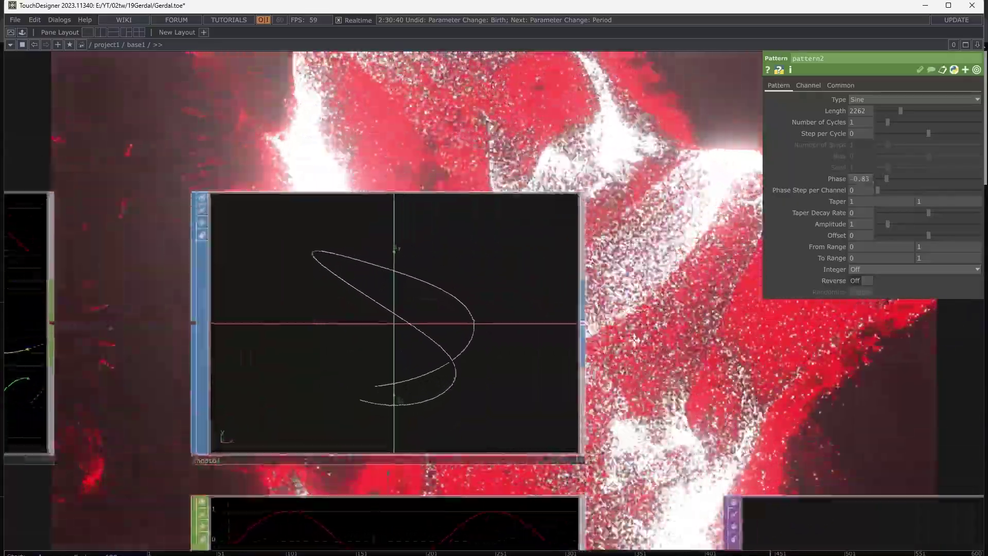
left_click_drag(587, 329, 565, 333)
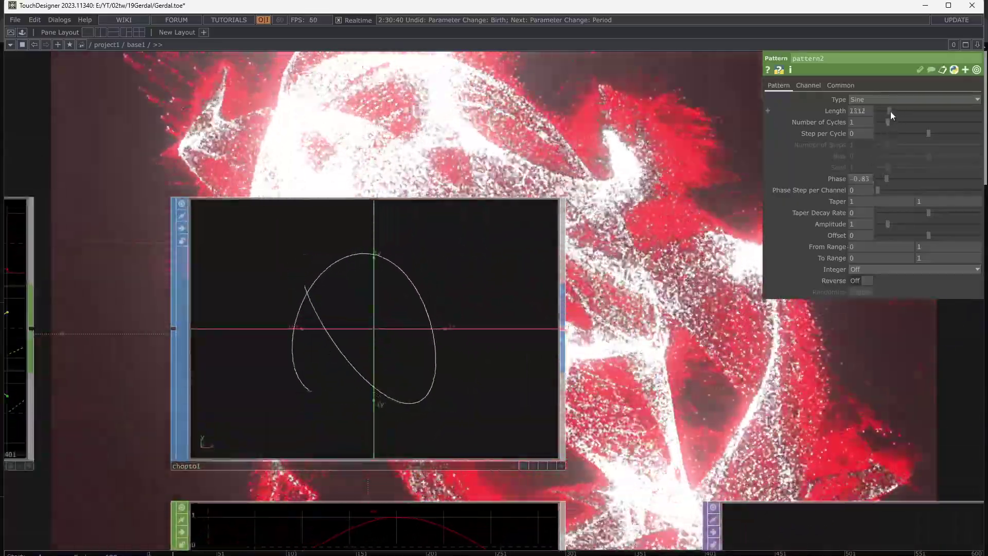
left_click_drag(890, 111, 932, 118)
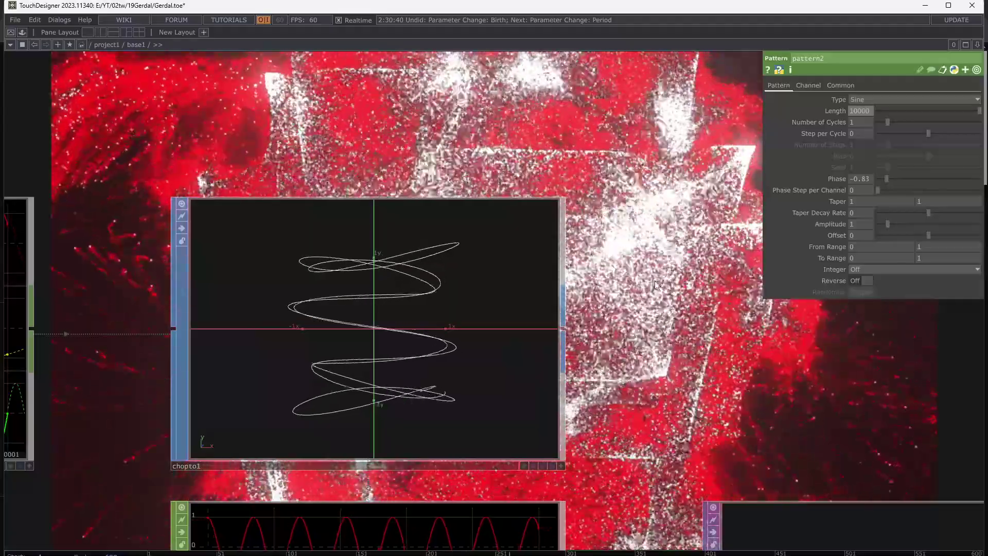
Step: Change pattern2's waveform Type to Square
scroll(656, 284, "down", 5)
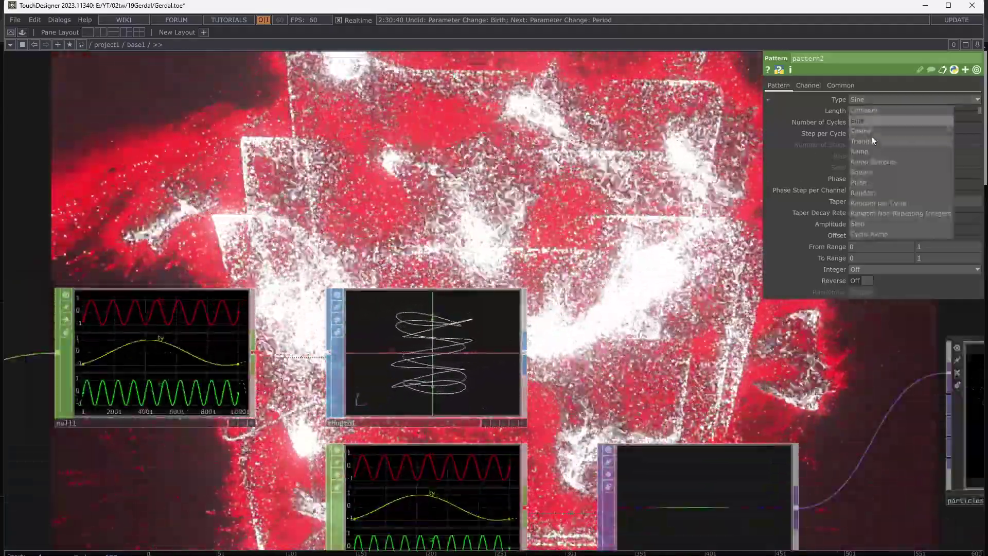
left_click(871, 172)
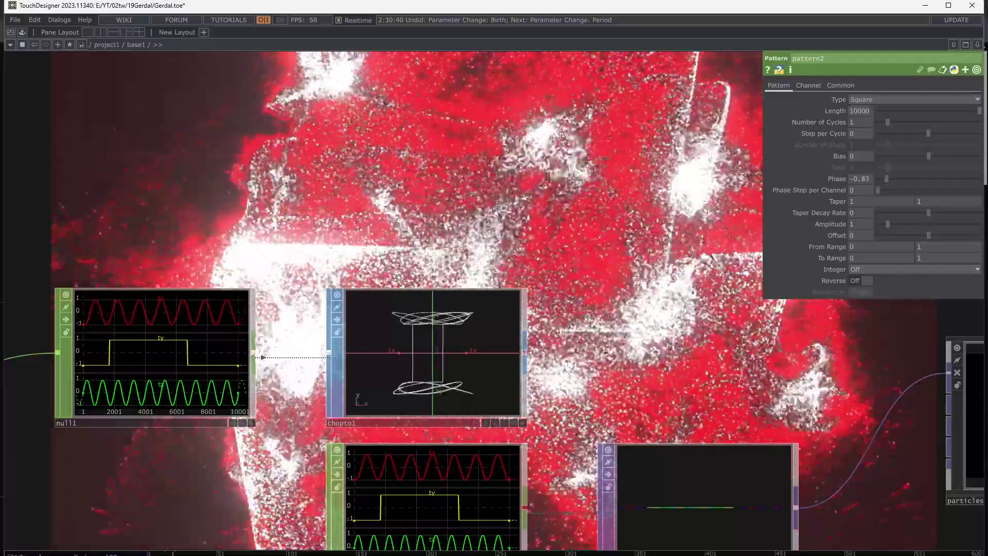
scroll(260, 449, "down", 3)
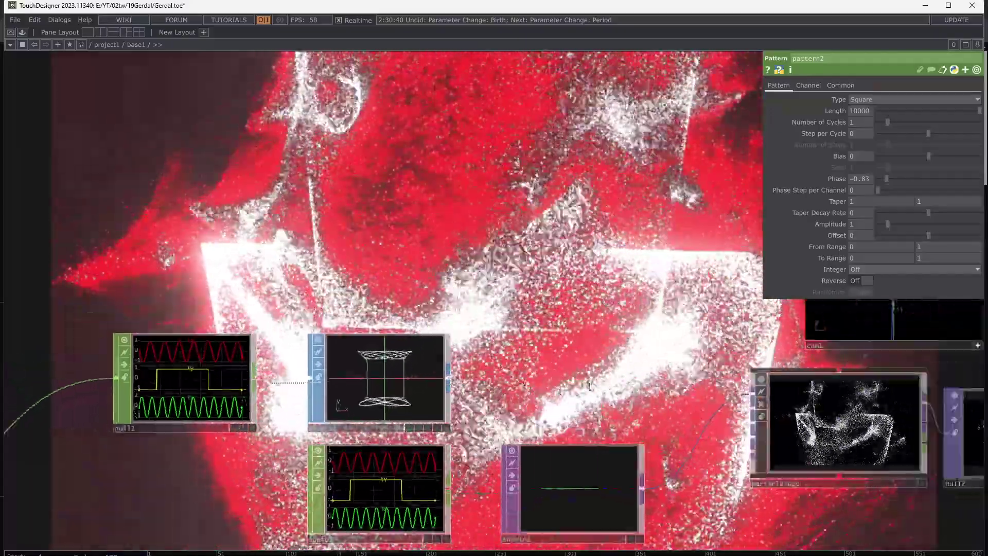
Step: Orbit the camera in cam1's viewer to show the particle shape from an oblique angle, using its viewport options
left_click_drag(768, 301, 413, 375)
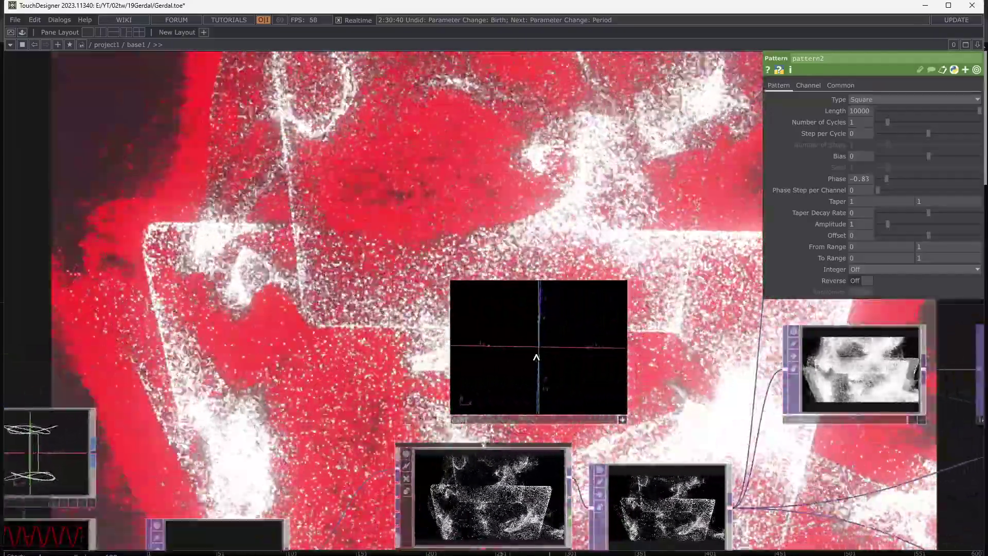
left_click_drag(536, 356, 557, 353)
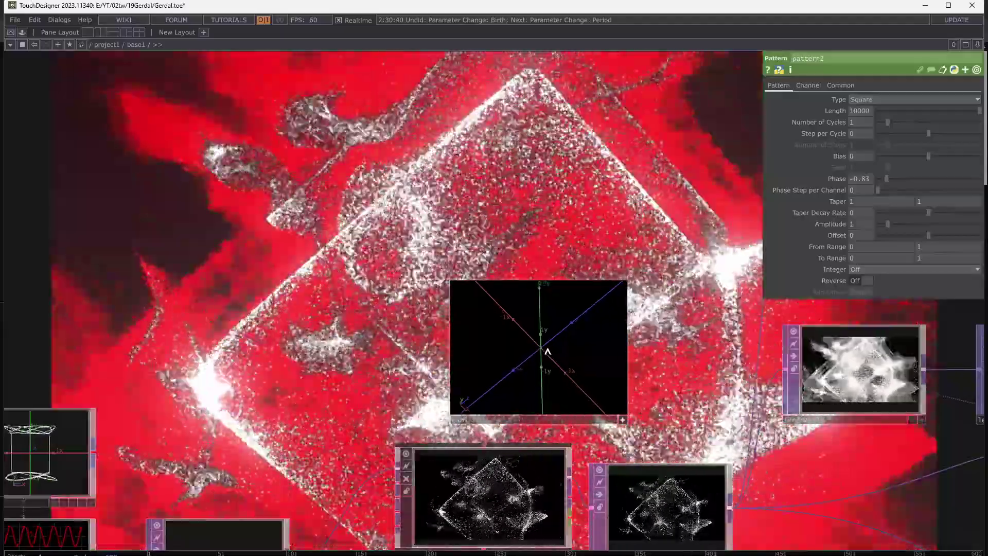
right_click(542, 339)
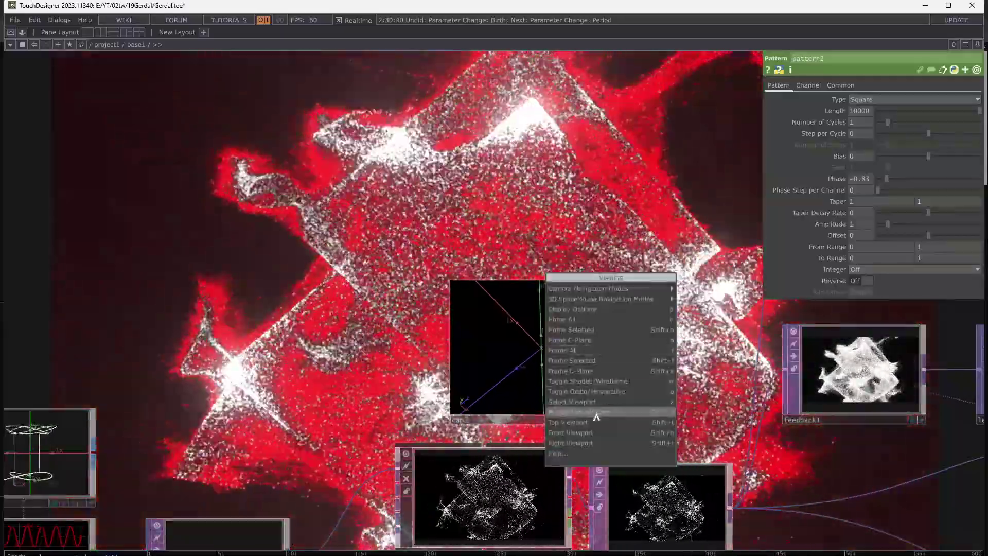
left_click(595, 416)
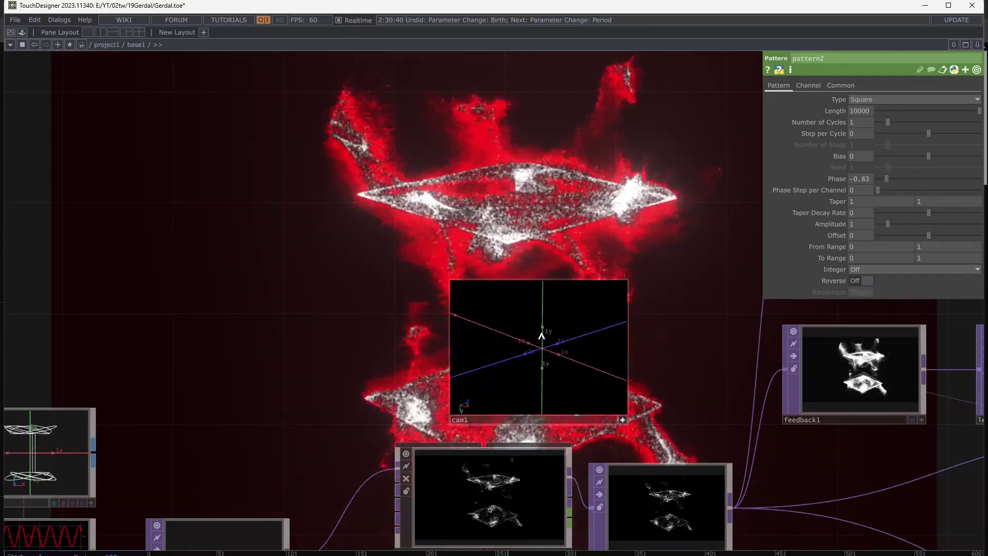
Step: Clear the nodes and the parameter window away from the background output to view the whole particle visual
left_click_drag(643, 350, 443, 486)
left_click_drag(438, 315, 528, 408)
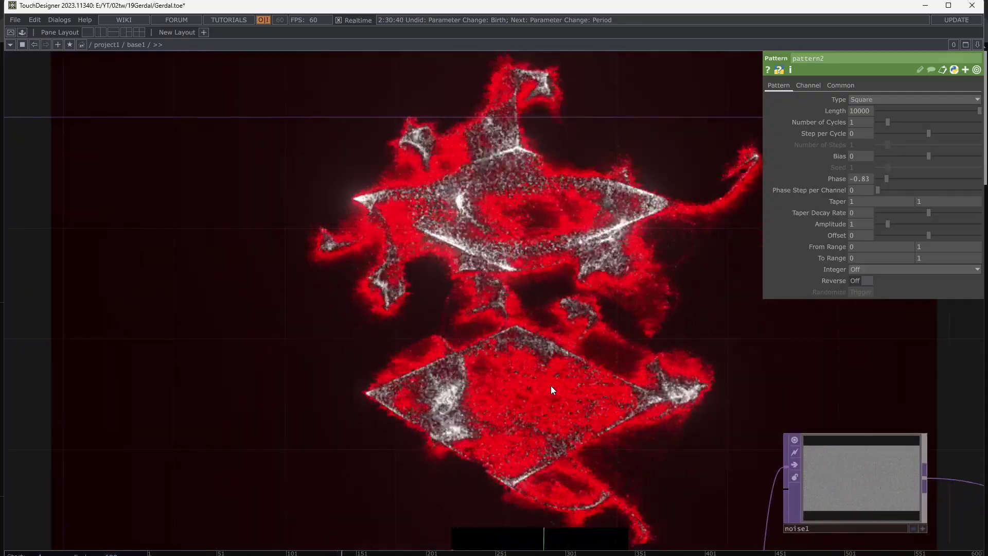
key("p")
left_click_drag(488, 386, 547, 429)
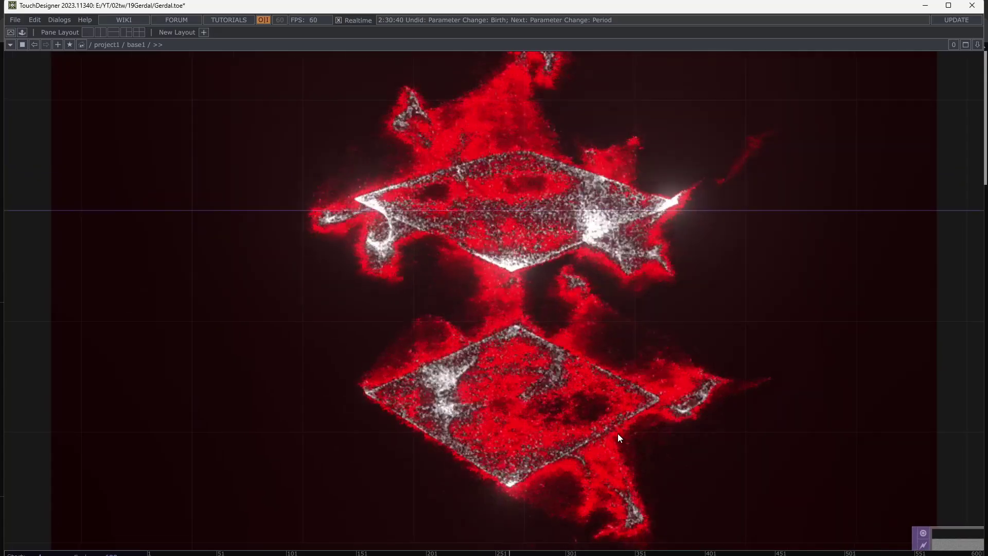